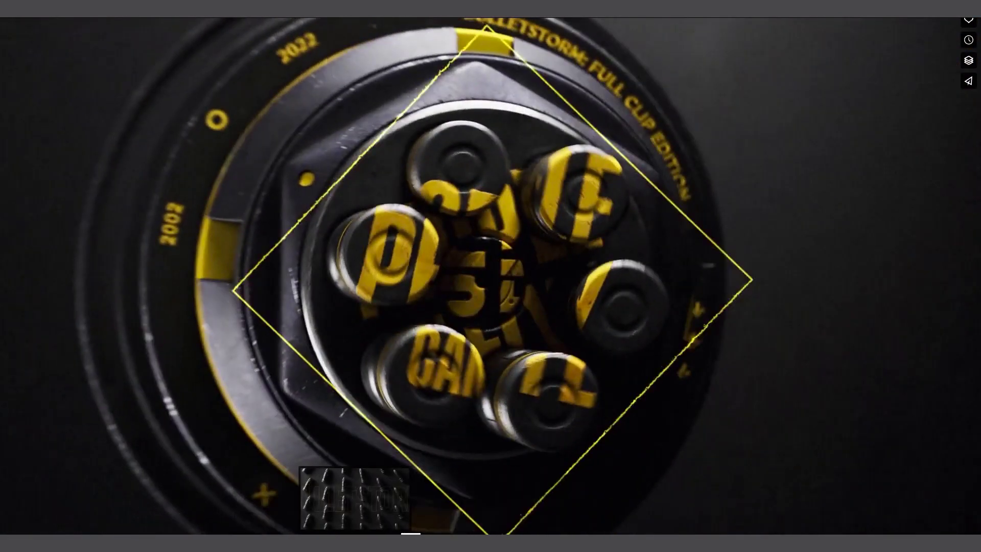
{"action": "left_click", "coordinate": [354, 534]}
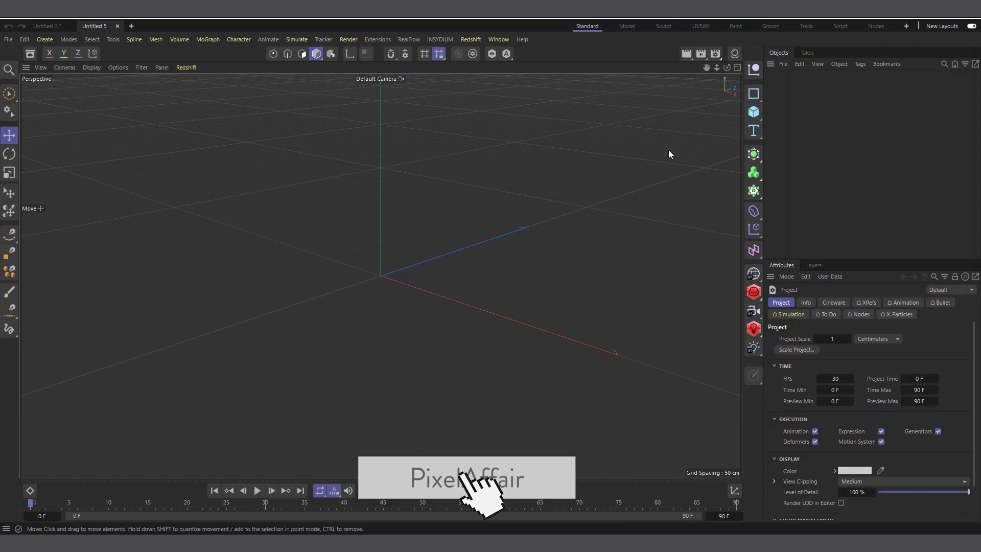
- Add a plane primitive to the scene and switch the viewport display to Gouraud Shading (Lines)
{"action": "left_click", "coordinate": [753, 111]}
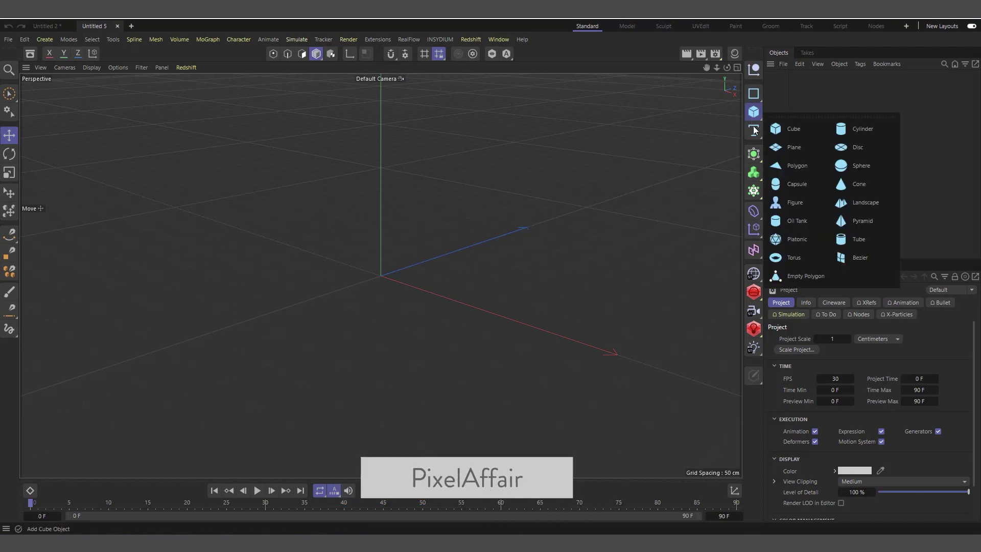
{"action": "left_click", "coordinate": [793, 147]}
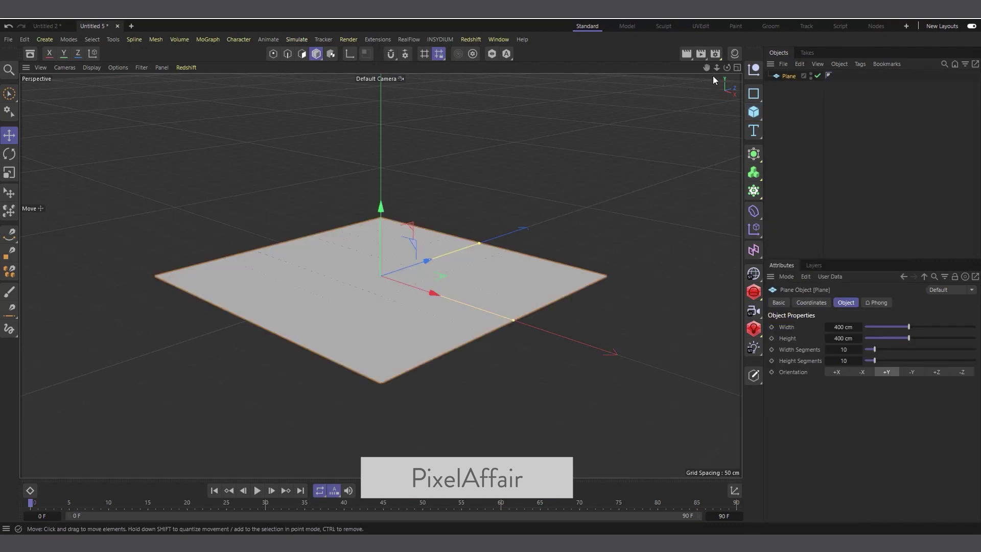
{"action": "left_click_drag", "start_coordinate": [726, 68], "coordinate": [725, 90]}
{"action": "left_click", "coordinate": [92, 67]}
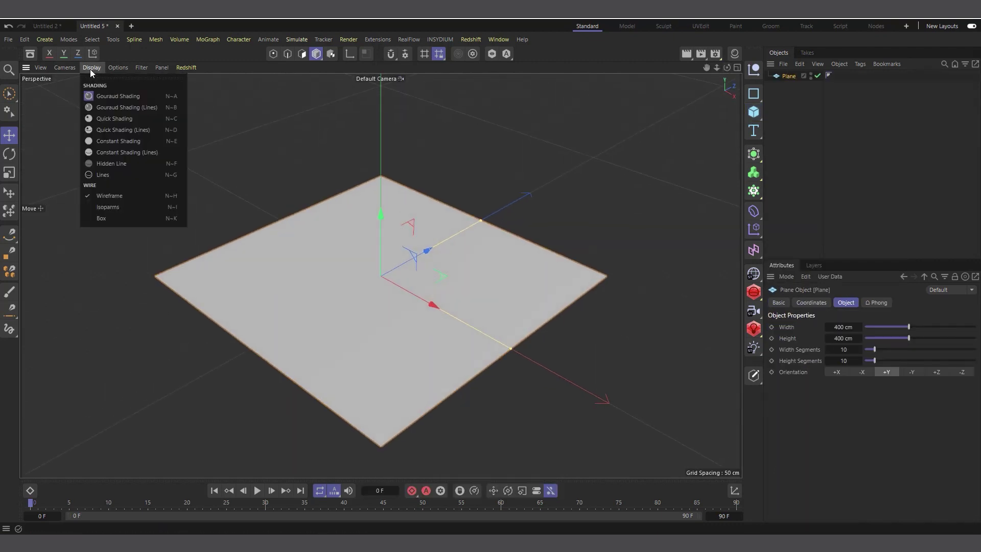
{"action": "left_click", "coordinate": [110, 108]}
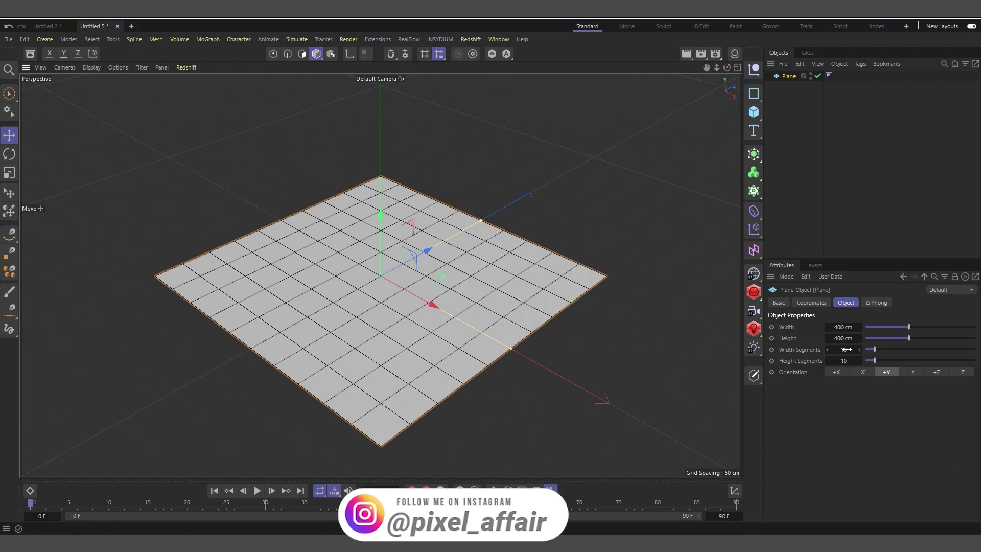
- Set both the width segments and the height segments of the plane to 24
{"action": "left_click", "coordinate": [846, 349]}
{"action": "type", "text": "24"}
{"action": "left_click", "coordinate": [844, 360]}
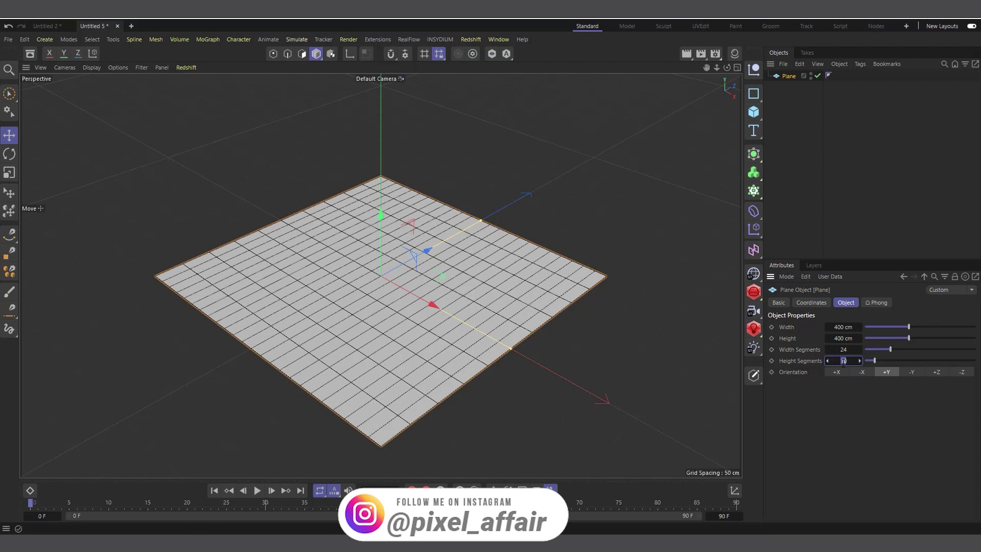
{"action": "type", "text": "24"}
{"action": "key", "text": "Return"}
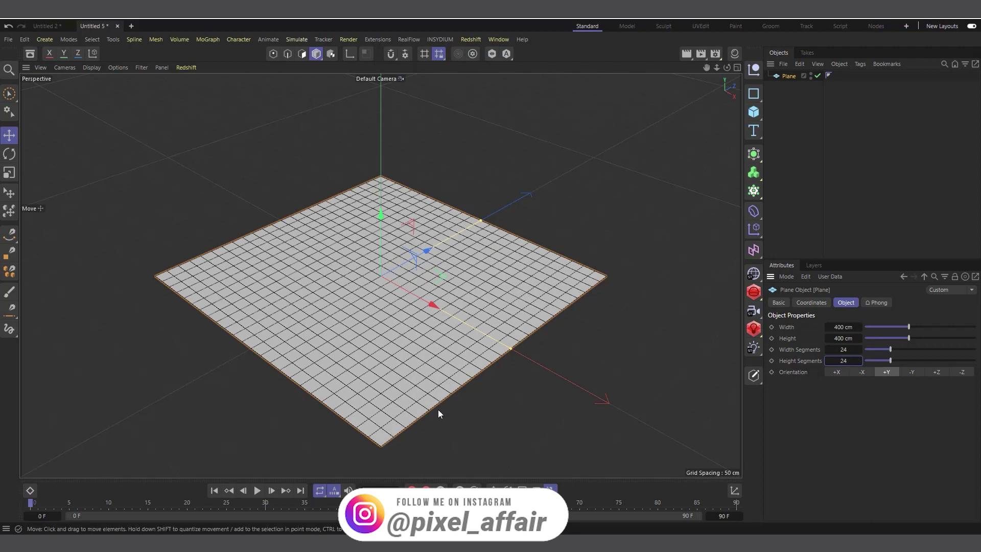
- Add a MoExtrude deformer and make it a child of the plane
{"action": "scroll", "coordinate": [437, 446], "scroll_direction": "up", "scroll_amount": 2}
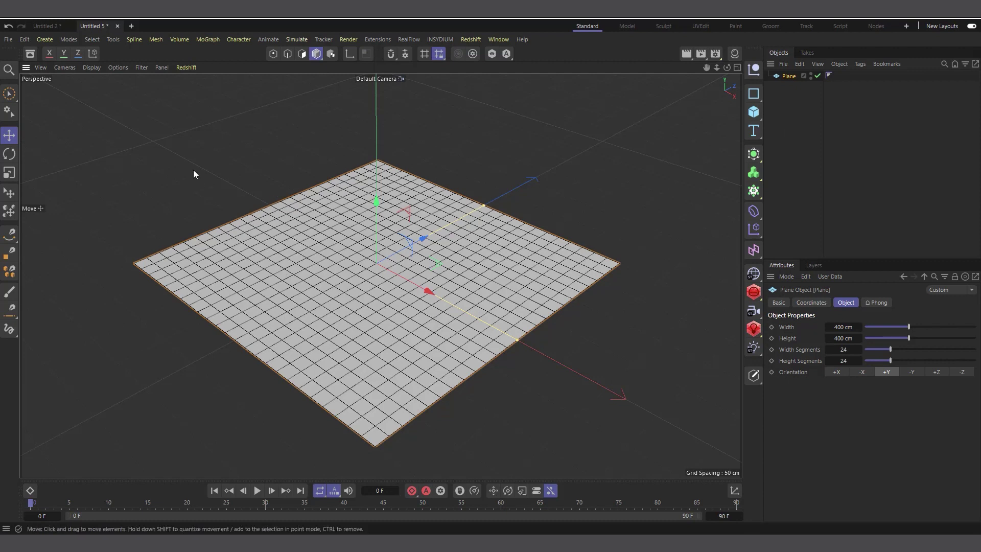
{"action": "left_click", "coordinate": [207, 39]}
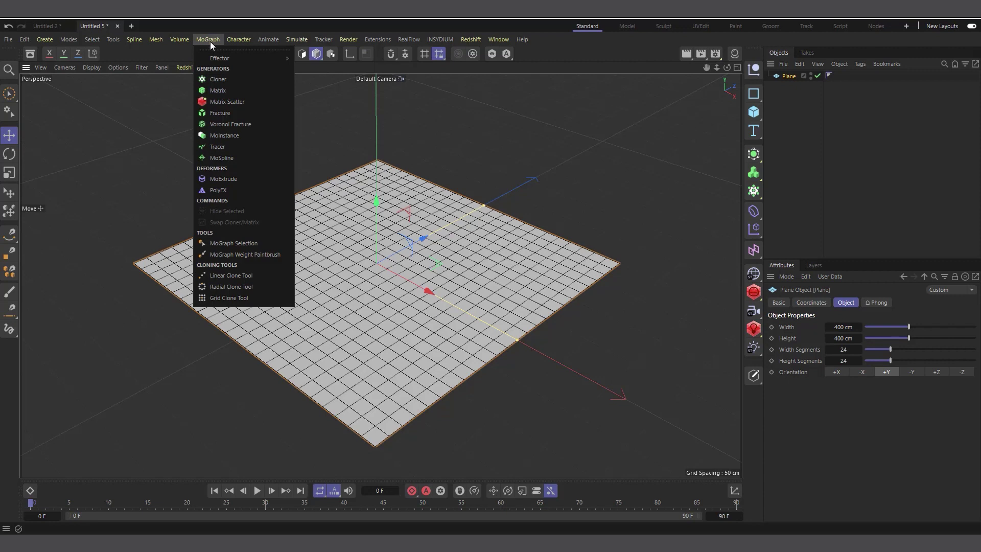
{"action": "left_click", "coordinate": [228, 179]}
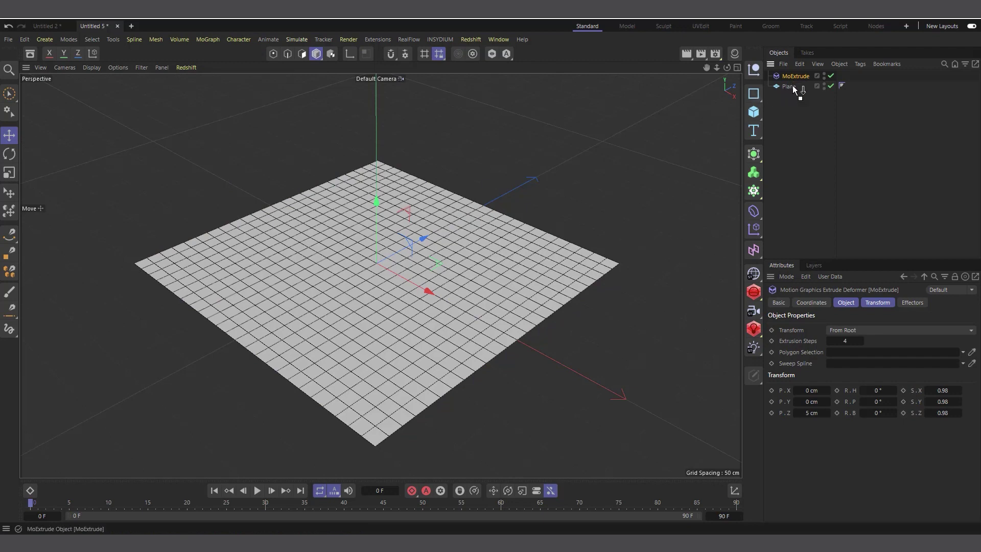
{"action": "left_click_drag", "start_coordinate": [792, 85], "coordinate": [789, 86]}
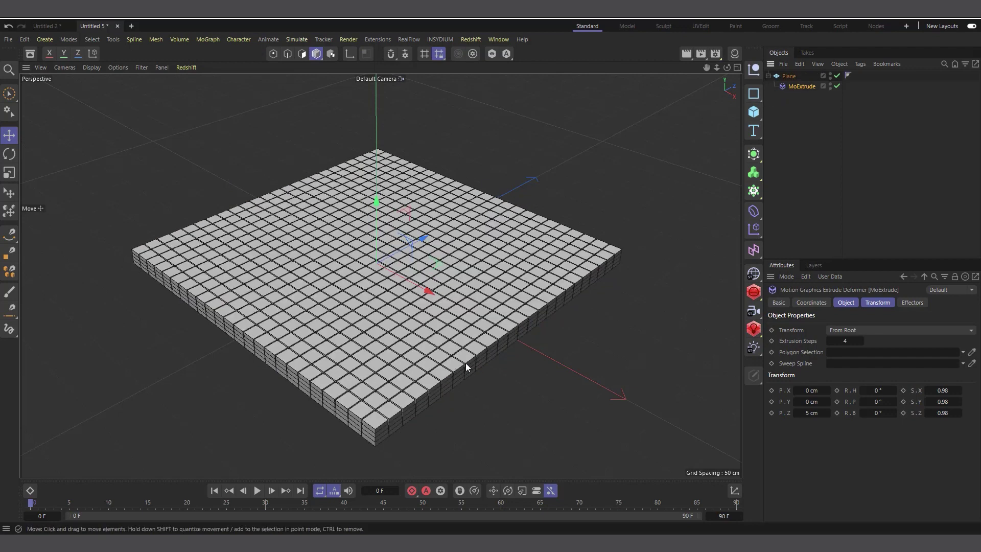
- Try a Z position of 0 cm in the MoExtrude transform and undo the change
{"action": "scroll", "coordinate": [360, 451], "scroll_direction": "up", "scroll_amount": 3}
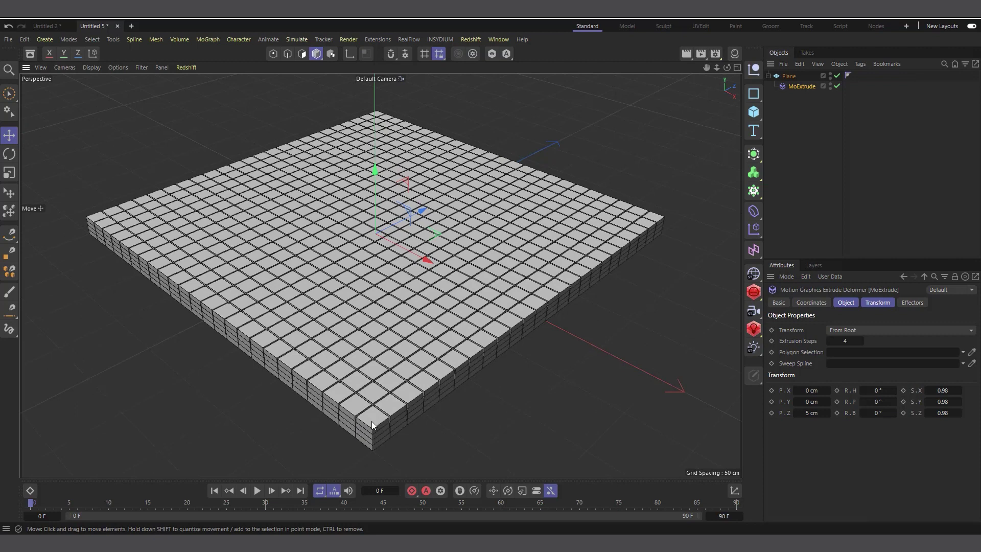
{"action": "scroll", "coordinate": [376, 443], "scroll_direction": "up", "scroll_amount": 1}
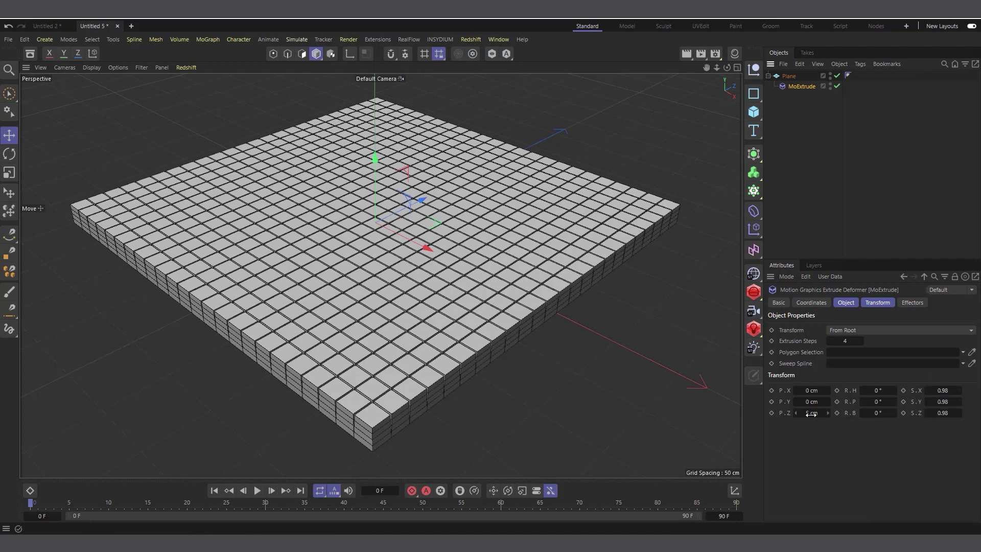
{"action": "mouse_move", "coordinate": [811, 414]}
{"action": "left_mouse_down"}
{"action": "mouse_move", "coordinate": [843, 413]}
{"action": "mouse_move", "coordinate": [819, 412]}
{"action": "left_mouse_up"}
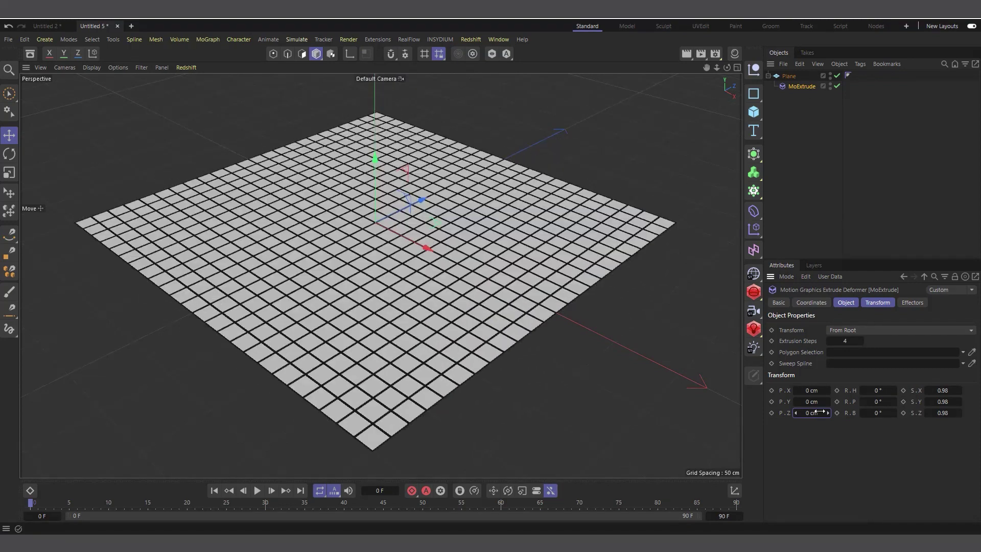
{"action": "key", "text": "ctrl+z"}
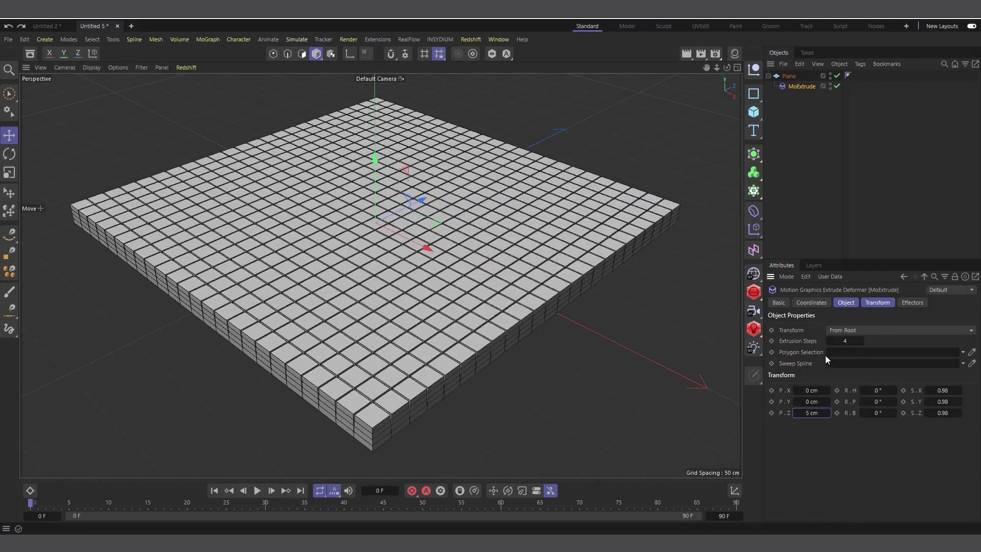
- Try more extrusion steps on the MoExtrude deformer, up to 12, and set the value to 7
{"action": "scroll", "coordinate": [368, 440], "scroll_direction": "up", "scroll_amount": 4}
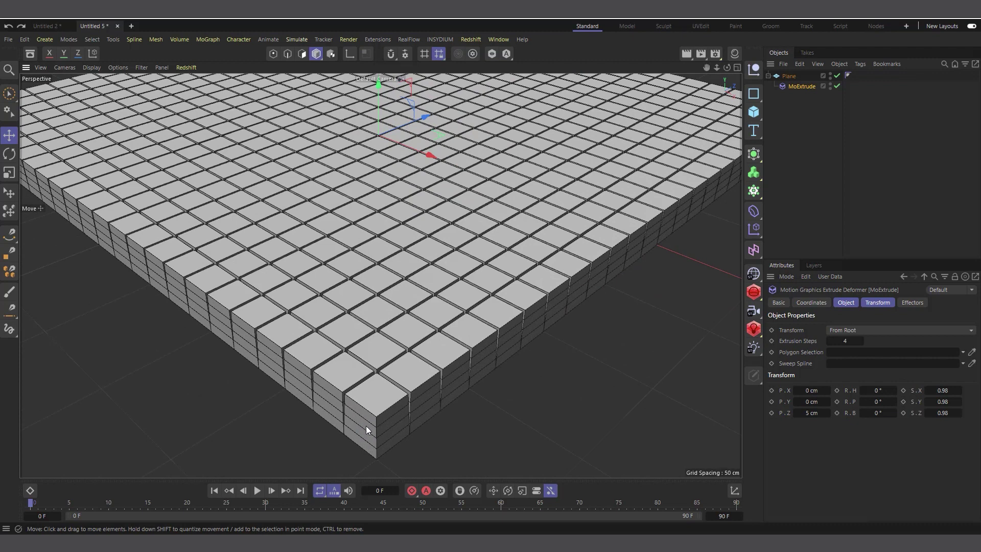
{"action": "scroll", "coordinate": [377, 432], "scroll_direction": "up", "scroll_amount": 2}
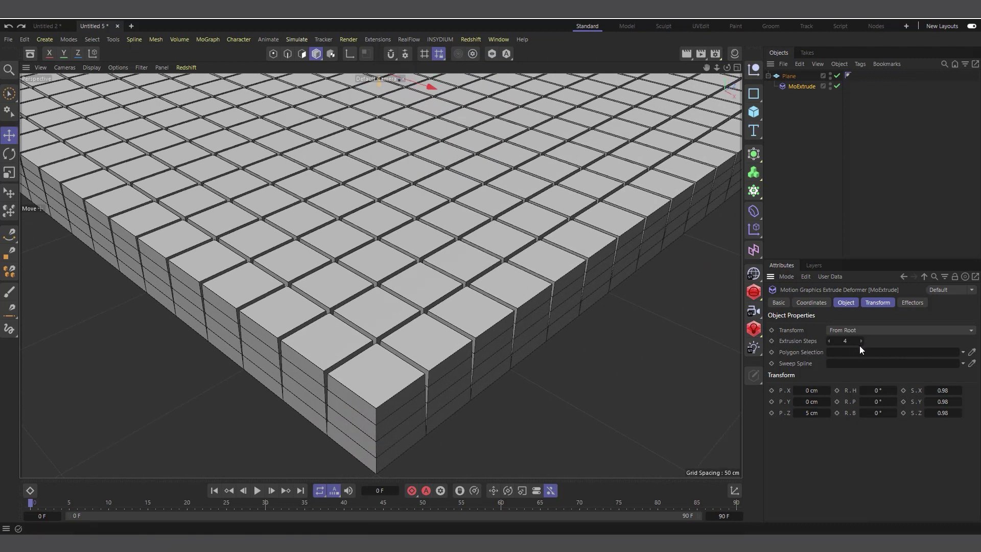
{"action": "scroll", "coordinate": [520, 301], "scroll_direction": "down", "scroll_amount": 1}
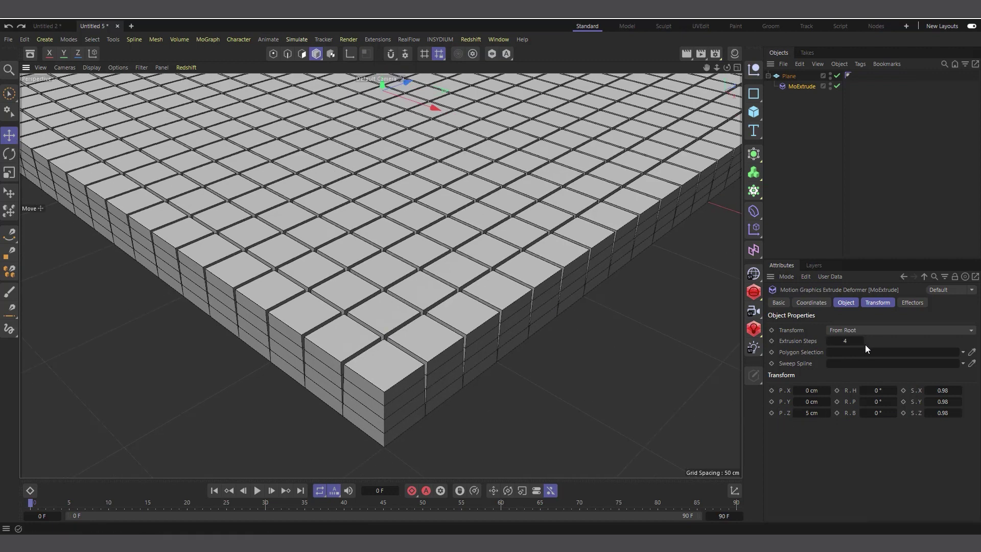
{"action": "left_click_drag", "start_coordinate": [861, 341], "coordinate": [862, 344]}
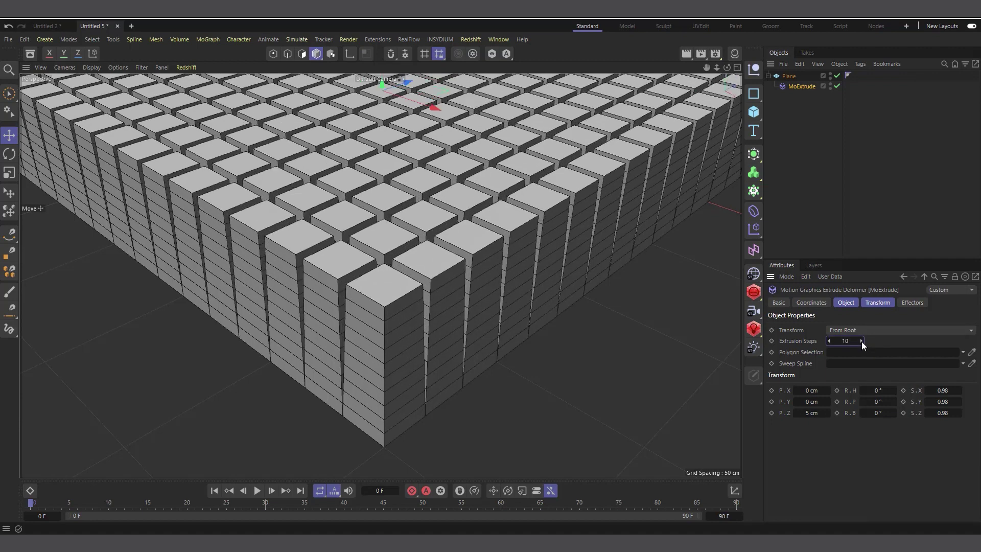
{"action": "left_click", "coordinate": [862, 342]}
{"action": "left_click", "coordinate": [862, 343]}
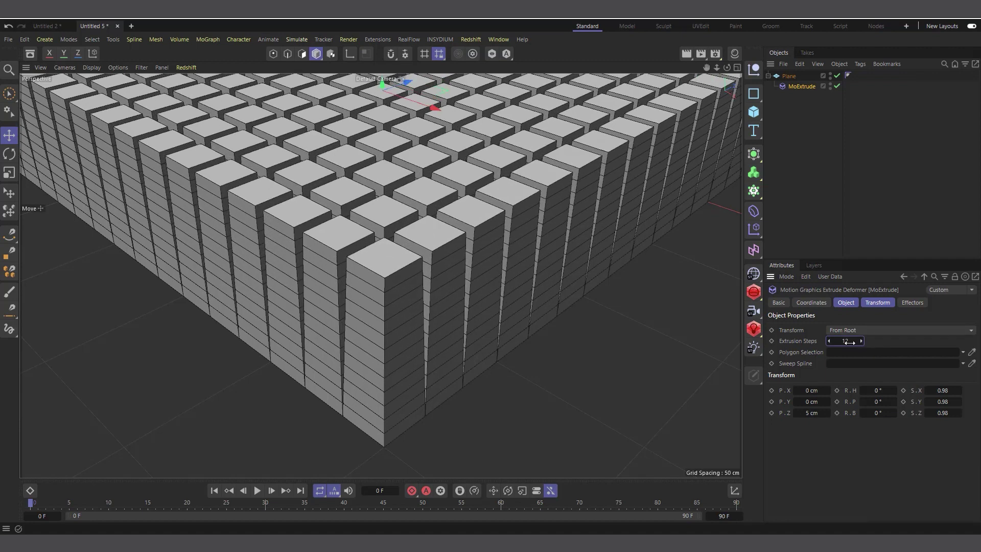
{"action": "double_click", "coordinate": [848, 341]}
{"action": "key", "text": "Return"}
- Set the Z position in the MoExtrude transform to 1 cm
{"action": "scroll", "coordinate": [347, 333], "scroll_direction": "down", "scroll_amount": 2}
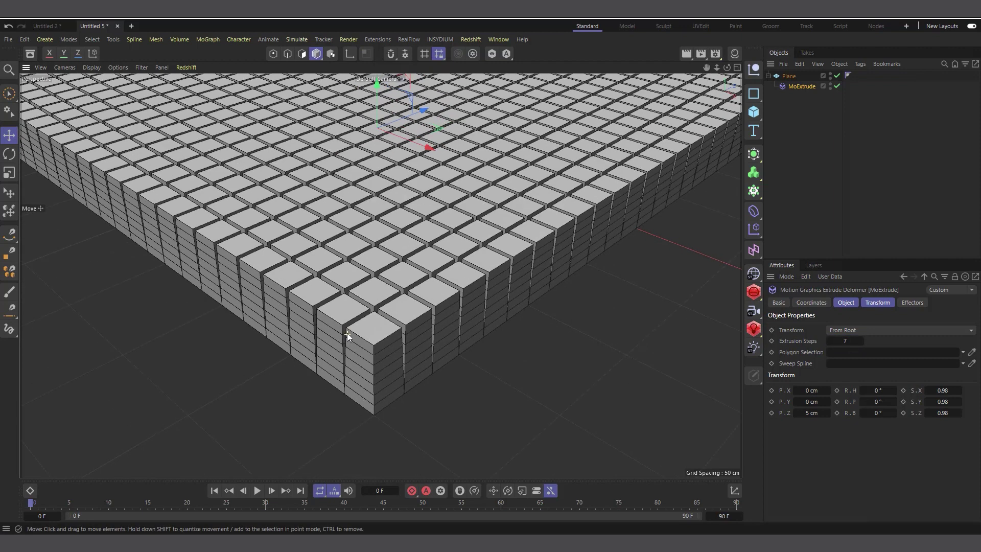
{"action": "double_click", "coordinate": [807, 415]}
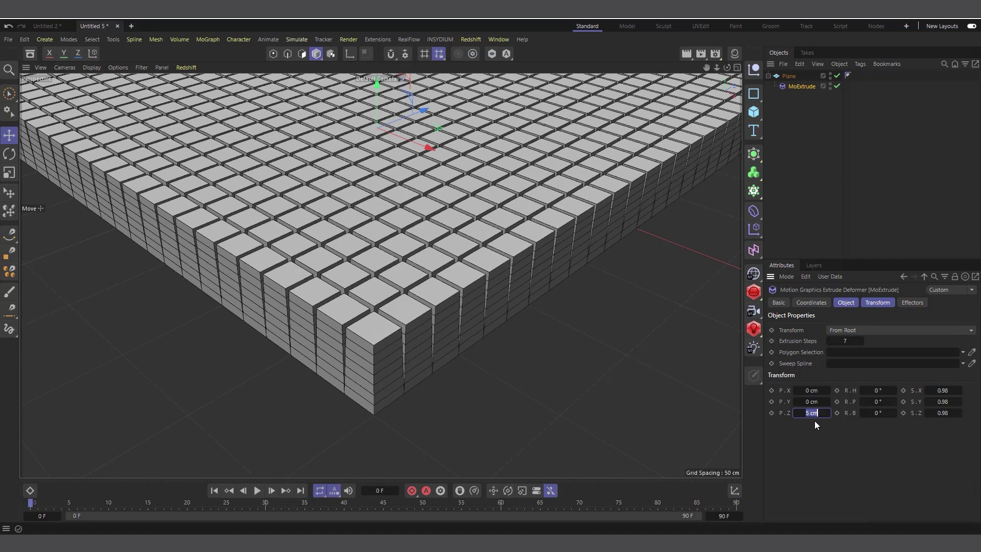
{"action": "key", "text": "Return"}
{"action": "scroll", "coordinate": [311, 375], "scroll_direction": "down", "scroll_amount": 2}
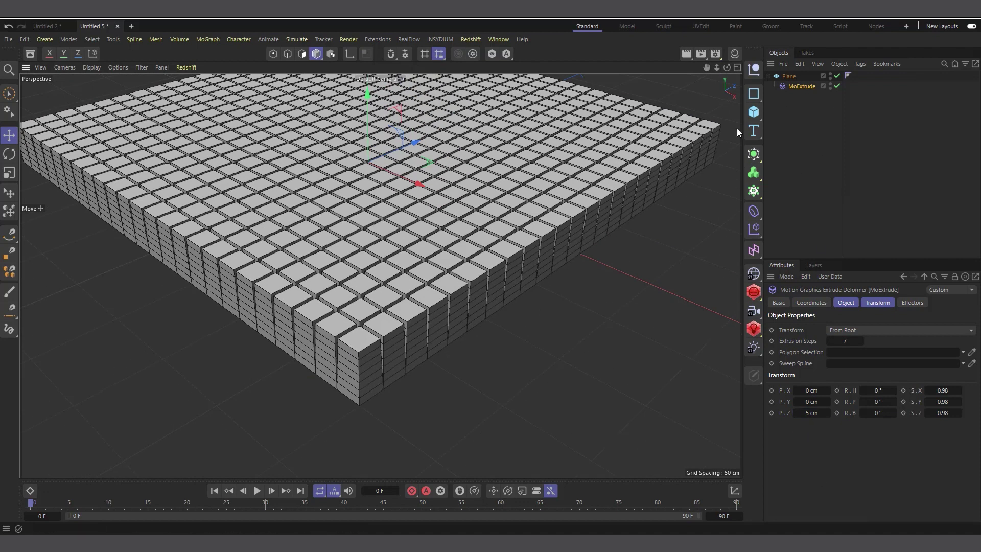
{"action": "scroll", "coordinate": [337, 381], "scroll_direction": "up", "scroll_amount": 1}
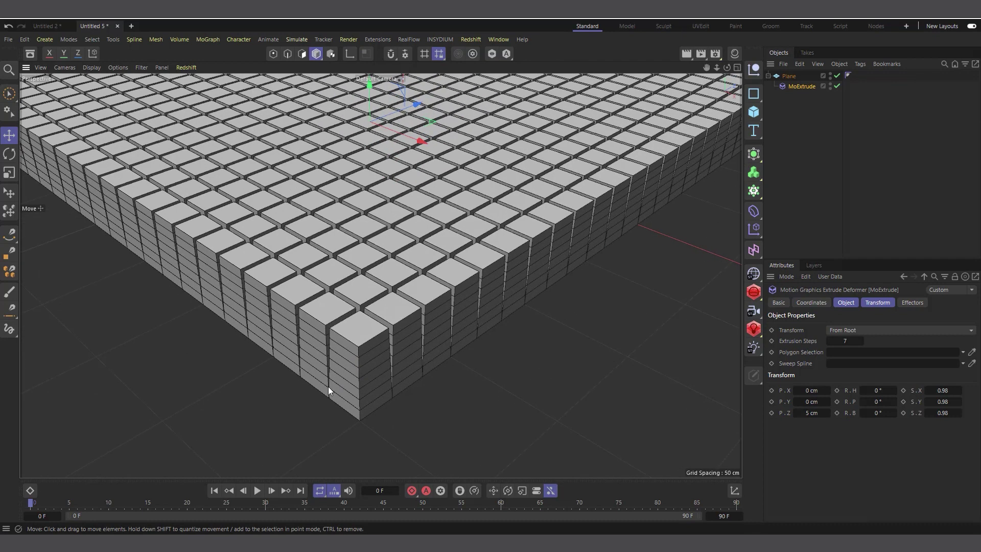
{"action": "scroll", "coordinate": [311, 395], "scroll_direction": "down", "scroll_amount": 2}
{"action": "scroll", "coordinate": [357, 347], "scroll_direction": "up", "scroll_amount": 2}
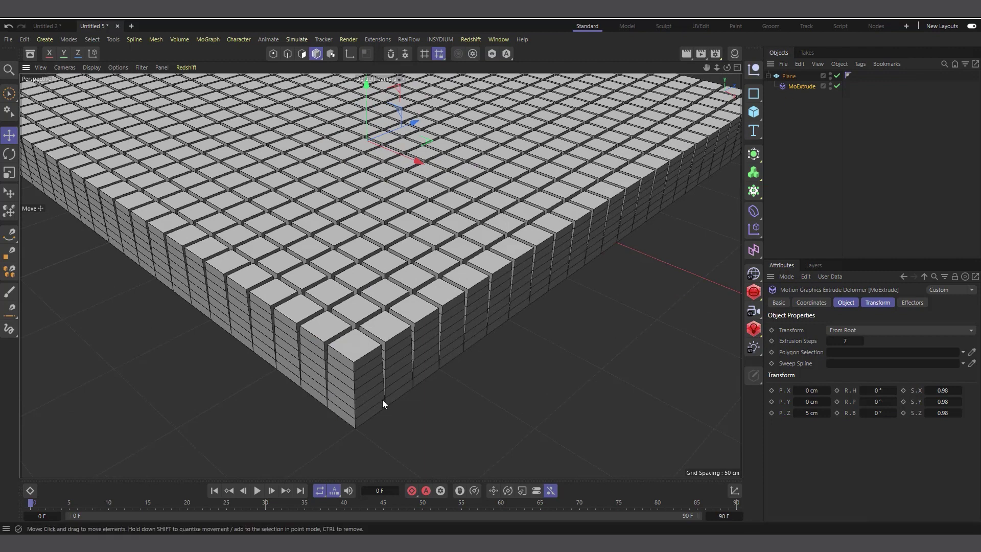
{"action": "left_click_drag", "start_coordinate": [355, 422], "coordinate": [347, 393], "text": "alt"}
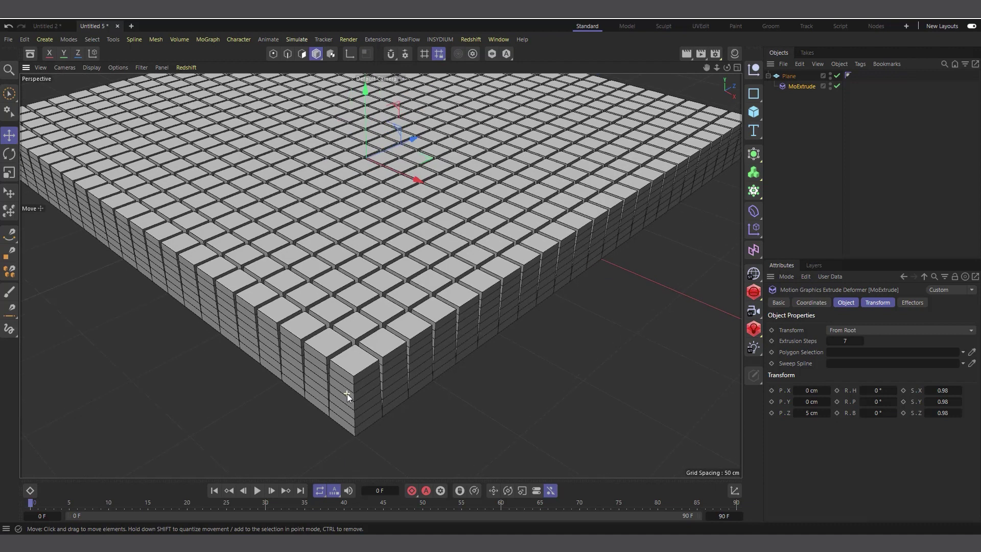
{"action": "double_click", "coordinate": [808, 413]}
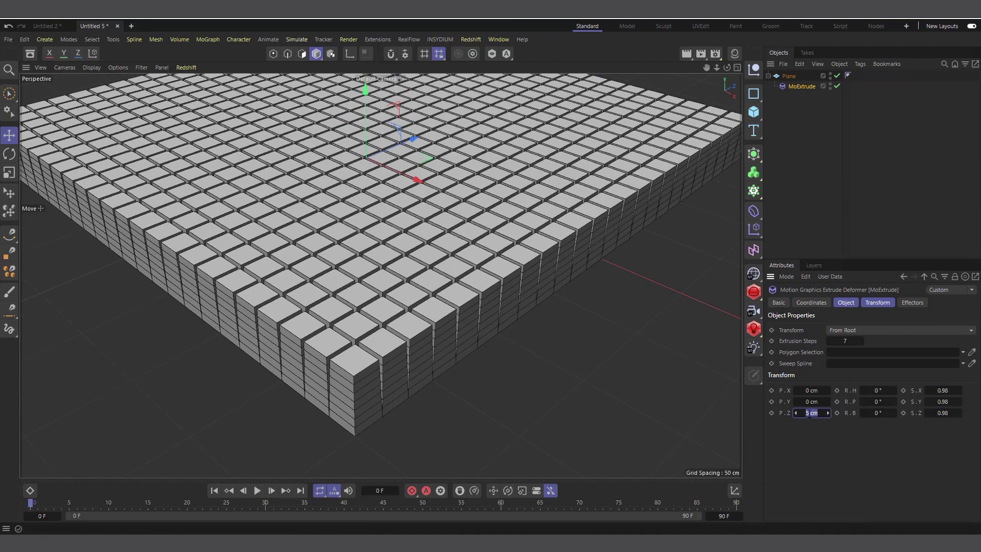
{"action": "type", "text": "1"}
{"action": "key", "text": "Return"}
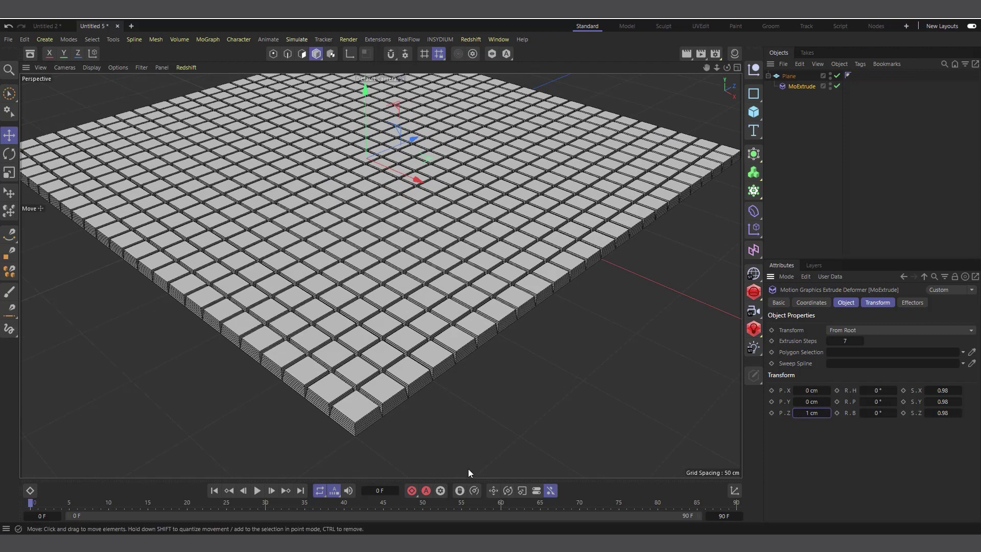
- Set the Y and X scale in the MoExtrude transform to 0.82 each to taper the extruded columns
{"action": "left_click_drag", "start_coordinate": [373, 436], "coordinate": [361, 415], "text": "alt"}
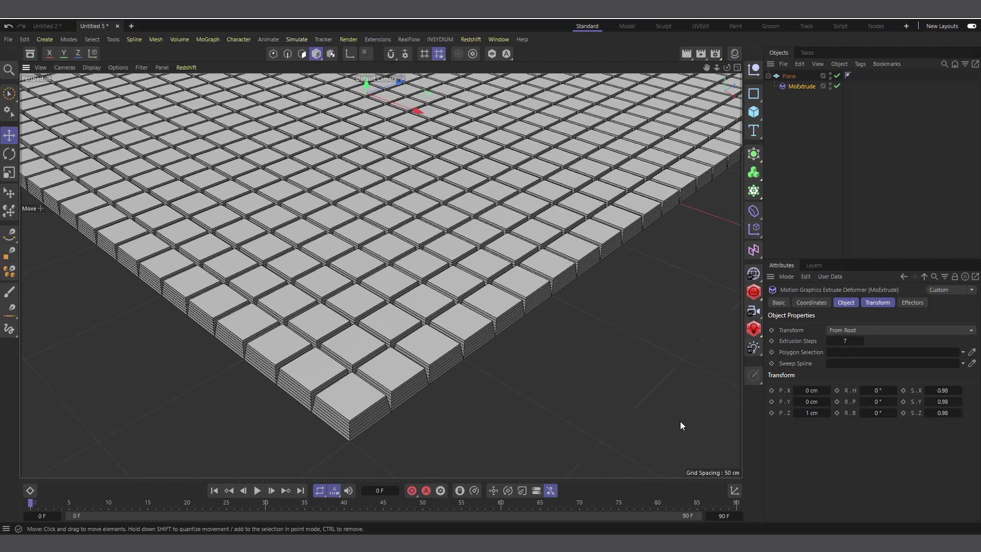
{"action": "double_click", "coordinate": [944, 401]}
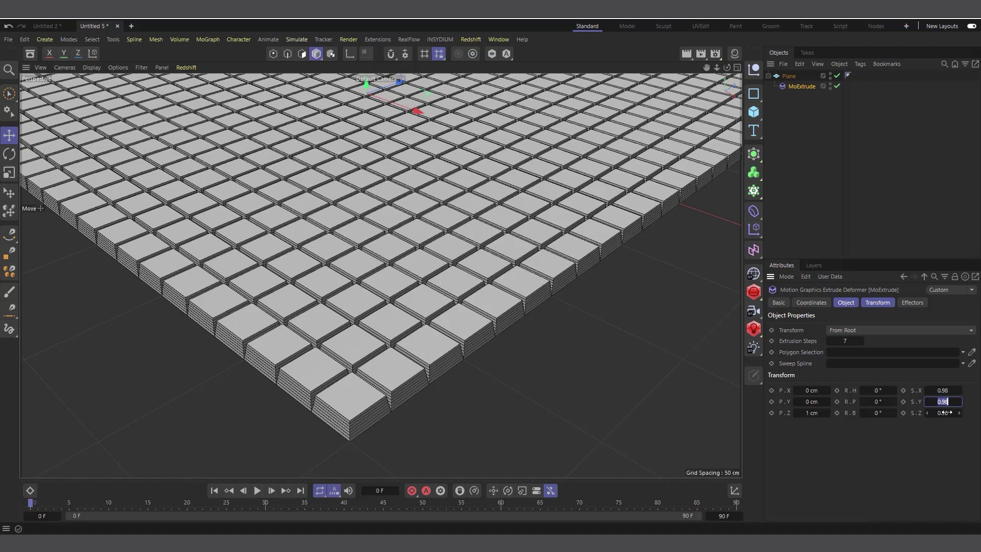
{"action": "type", "text": ".82"}
{"action": "key", "text": "Return"}
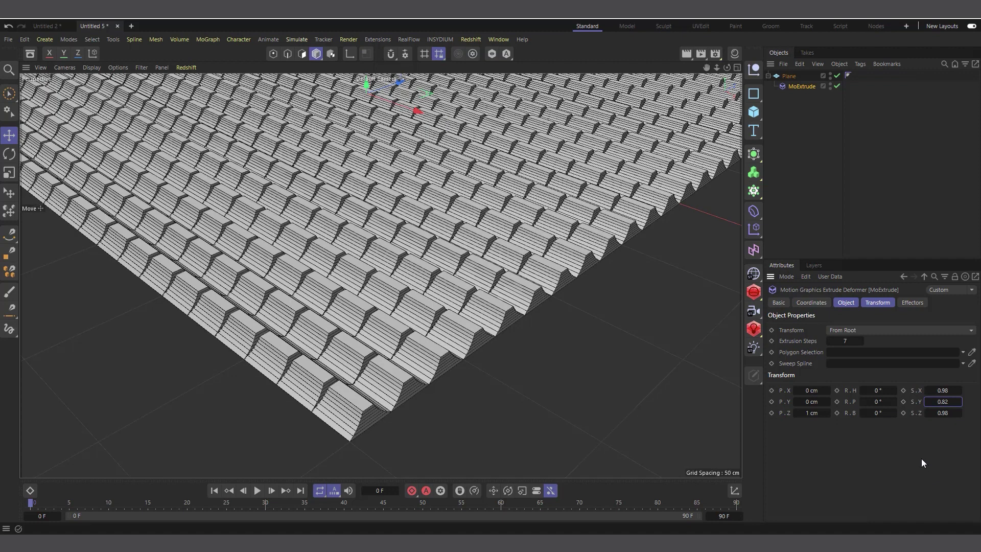
{"action": "left_click", "coordinate": [942, 390]}
{"action": "key", "text": "BackSpace"}
{"action": "type", "text": ".82"}
{"action": "key", "text": "Return"}
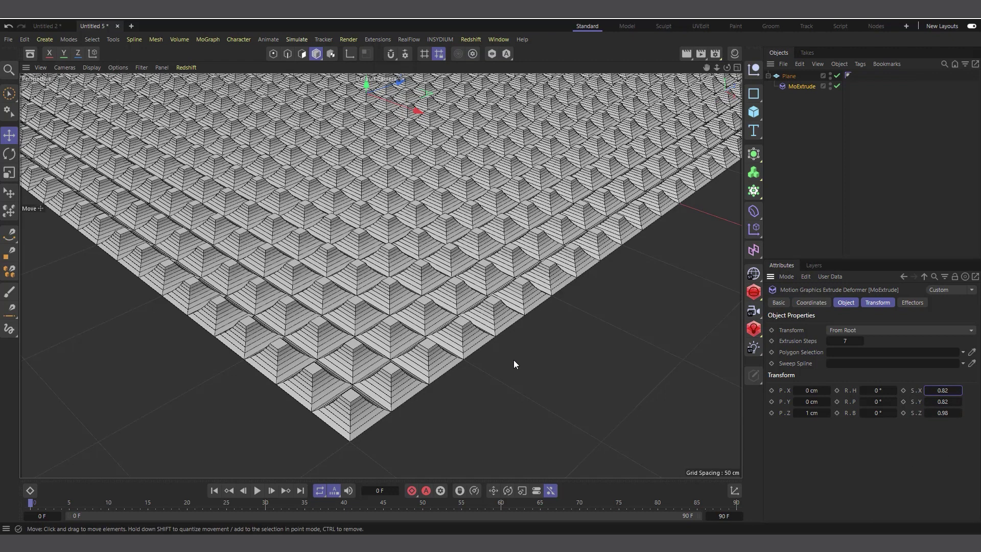
- Set the Z scale in the MoExtrude transform to 1
{"action": "left_click", "coordinate": [940, 413]}
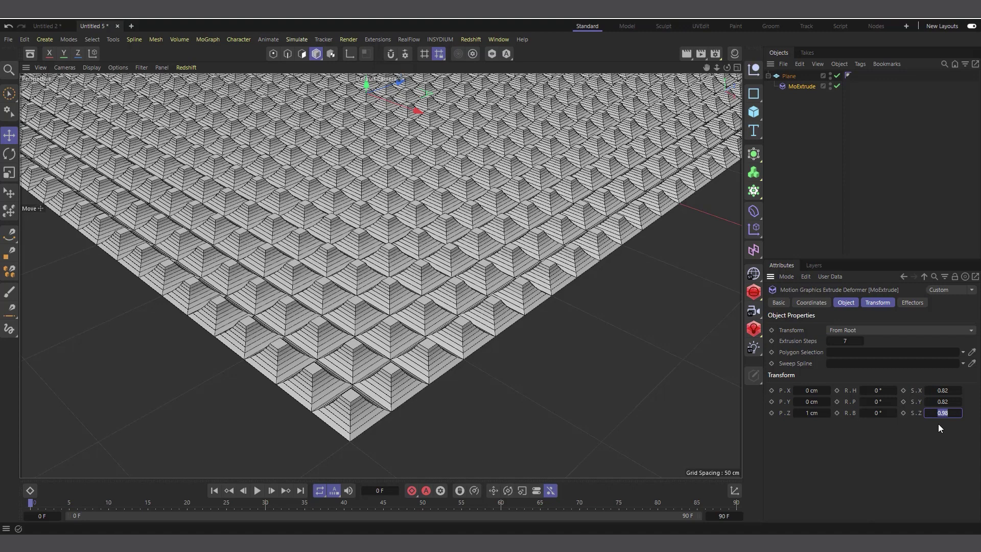
{"action": "type", "text": "1"}
{"action": "key", "text": "Return"}
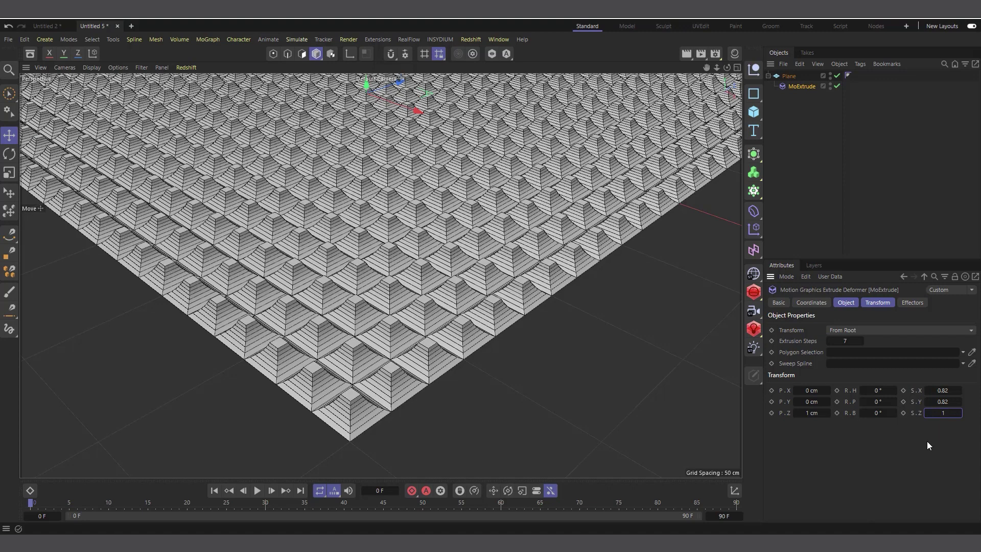
{"action": "right_click_drag", "start_coordinate": [505, 392], "coordinate": [300, 406], "text": "alt"}
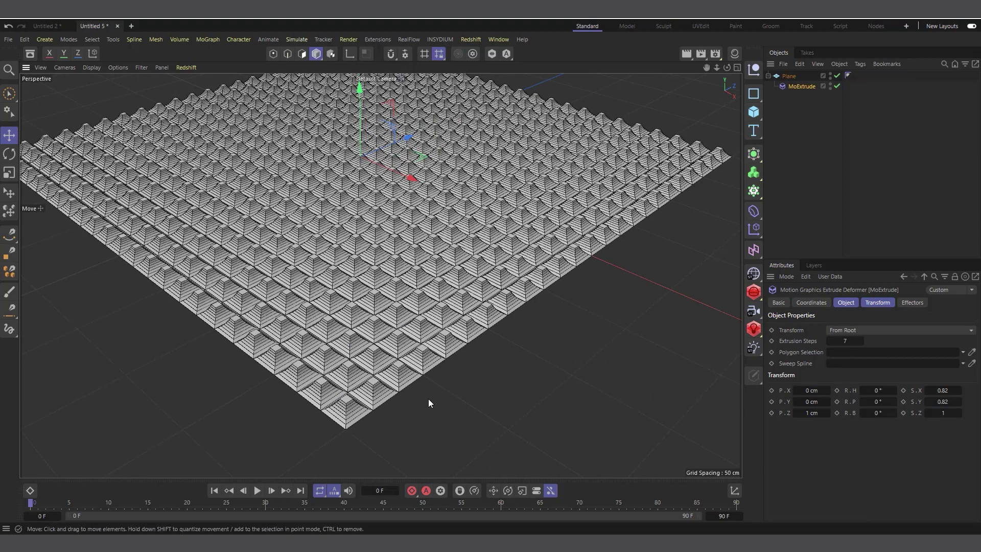
- Add a Plain effector to the MoExtrude deformer, place it below the plane in the object hierarchy and show its transform parameters
{"action": "right_click_drag", "start_coordinate": [445, 378], "coordinate": [325, 396], "text": "alt"}
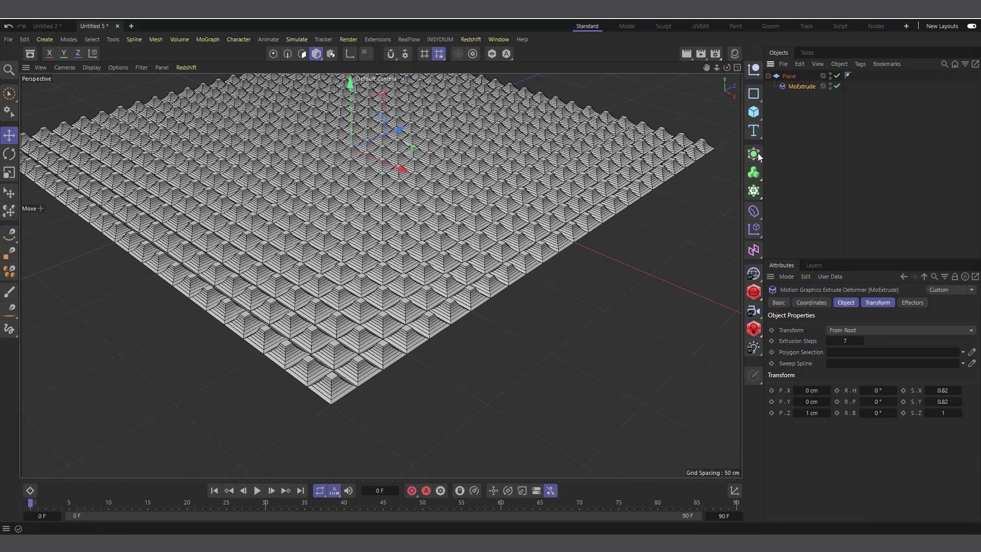
{"action": "left_click", "coordinate": [754, 230]}
{"action": "left_click", "coordinate": [794, 244]}
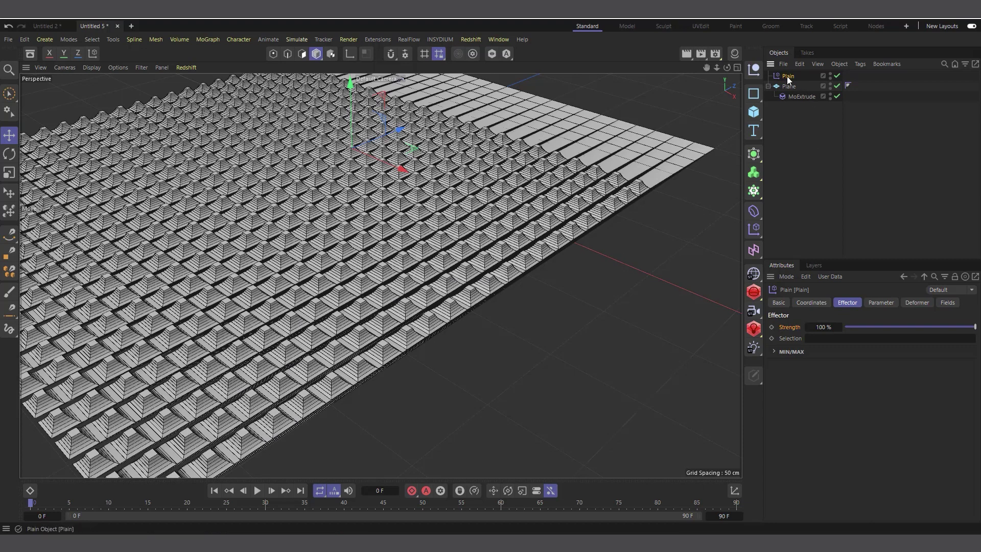
{"action": "left_click_drag", "start_coordinate": [782, 76], "coordinate": [796, 163]}
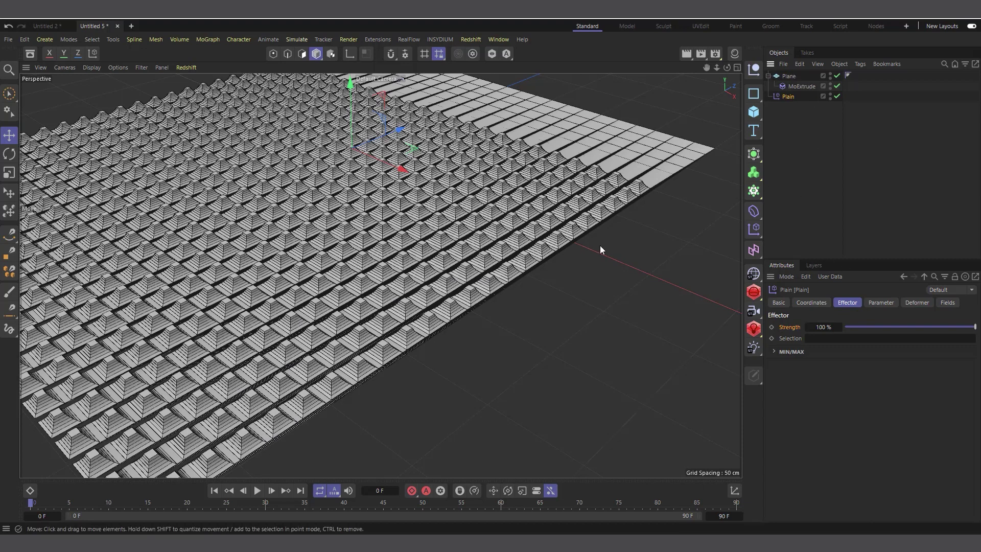
{"action": "left_click", "coordinate": [878, 303]}
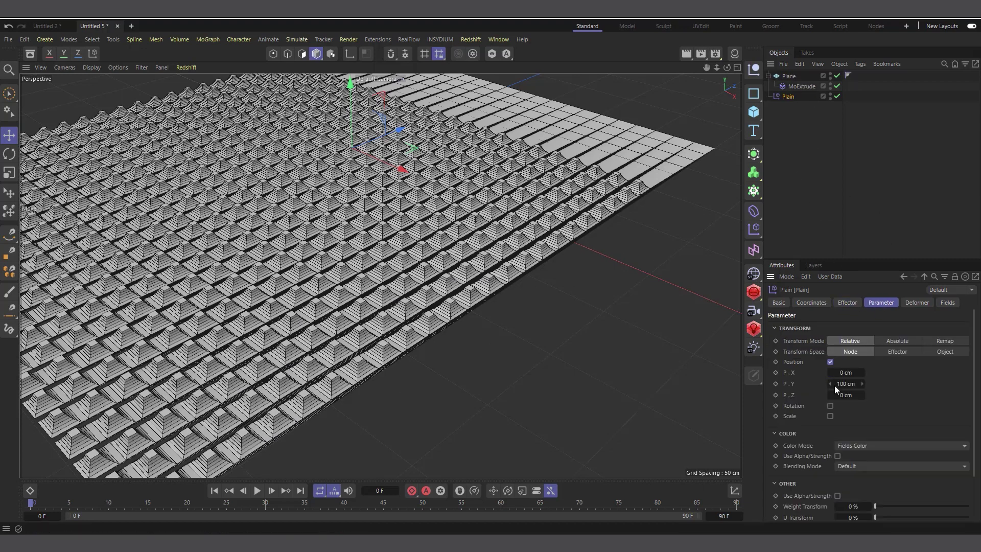
- Try the Plain effector's position at 0 cm in Y and 15 cm in Z, undo it, and compare the Effector and Node transform spaces
{"action": "left_click_drag", "start_coordinate": [841, 381], "coordinate": [711, 383]}
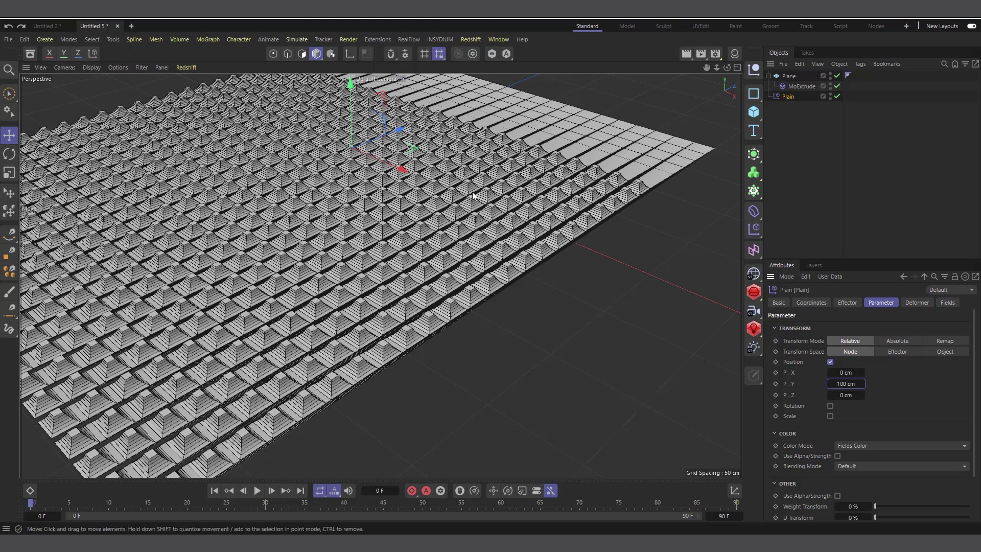
{"action": "left_click", "coordinate": [841, 384]}
{"action": "type", "text": "0"}
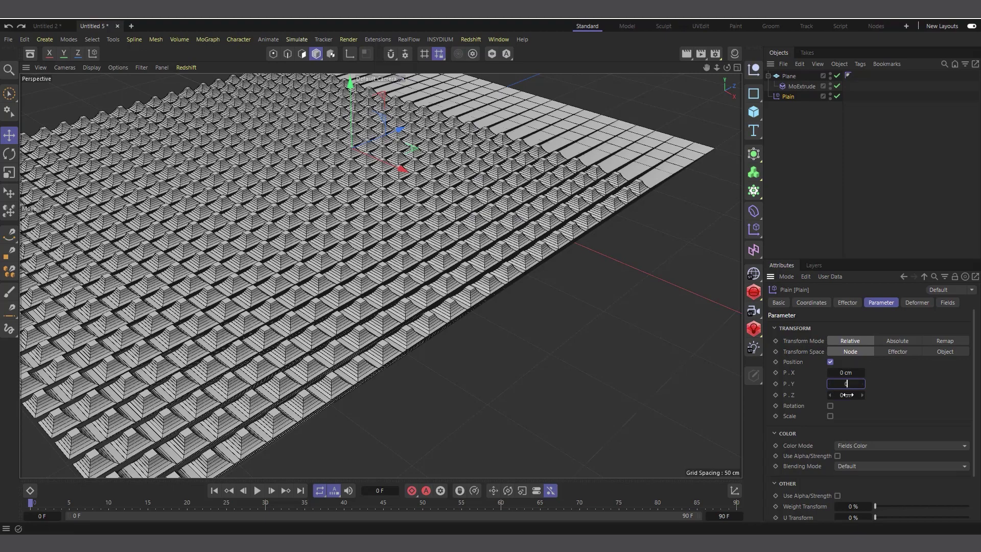
{"action": "left_click_drag", "start_coordinate": [836, 394], "coordinate": [854, 394]}
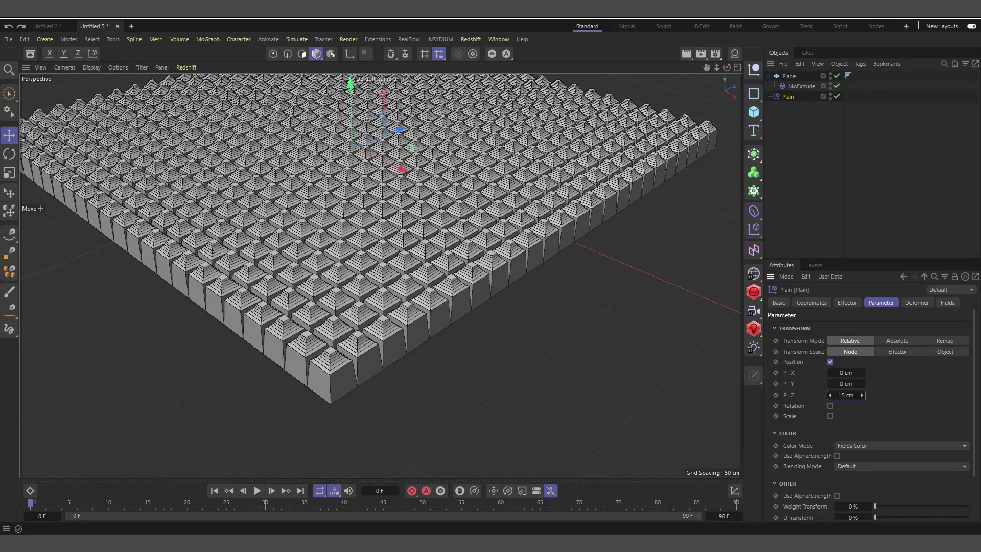
{"action": "key", "text": "ctrl+z"}
{"action": "key", "text": "ctrl+z"}
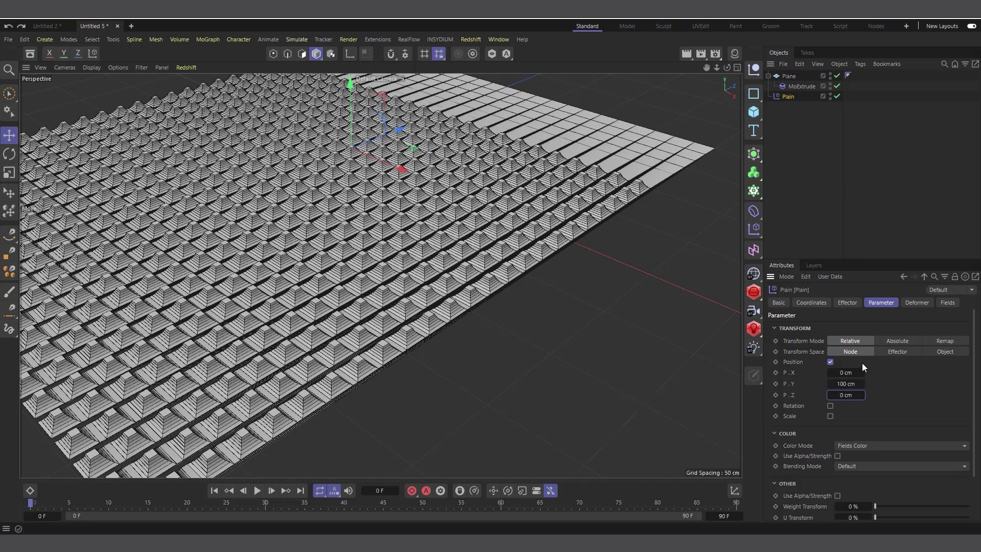
{"action": "left_click", "coordinate": [899, 351]}
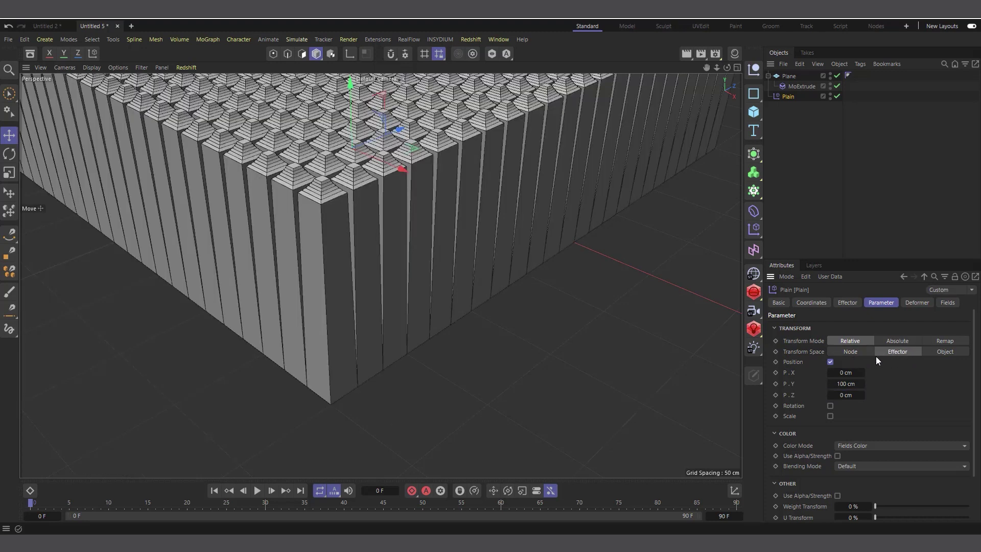
{"action": "left_click", "coordinate": [853, 352]}
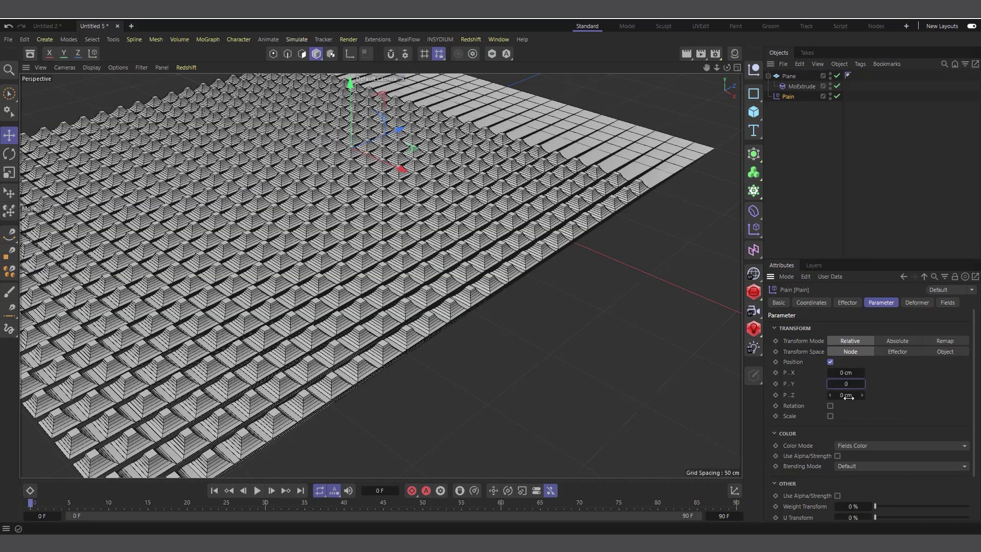
- Set the Plain effector's position to 0 cm in Y and 20 cm in Z
{"action": "left_click", "coordinate": [847, 396]}
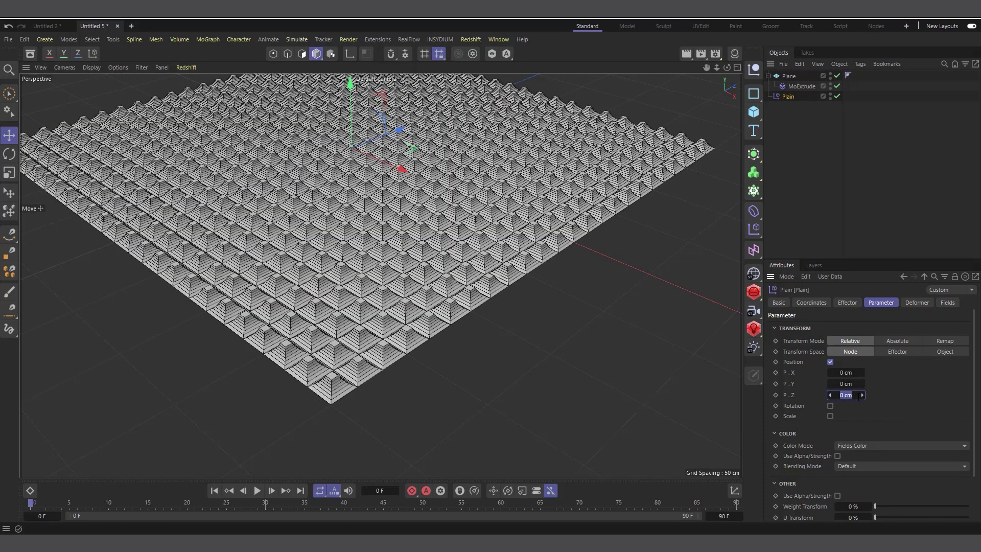
{"action": "type", "text": "20"}
{"action": "key", "text": "Return"}
{"action": "scroll", "coordinate": [340, 377], "scroll_direction": "up", "scroll_amount": 5}
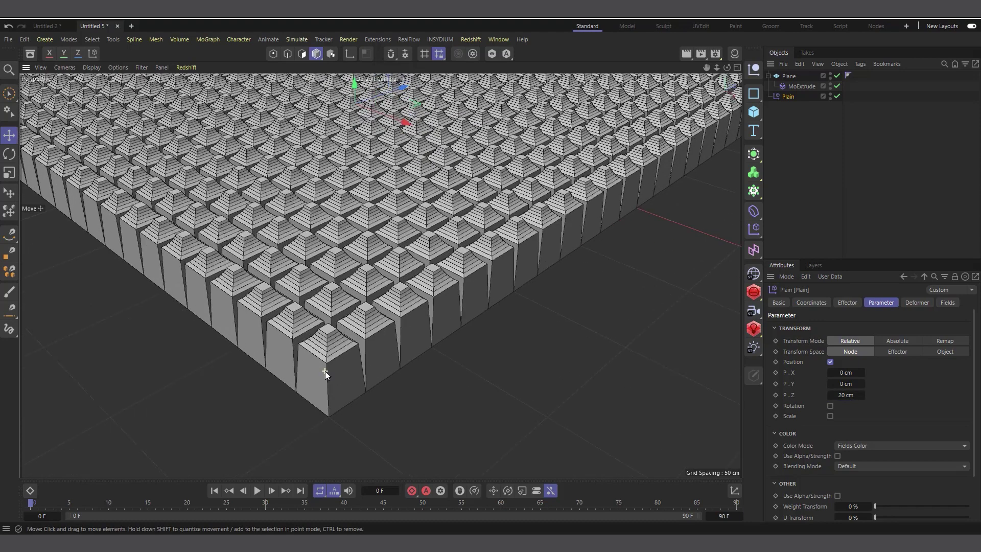
{"action": "scroll", "coordinate": [325, 371], "scroll_direction": "up", "scroll_amount": 3}
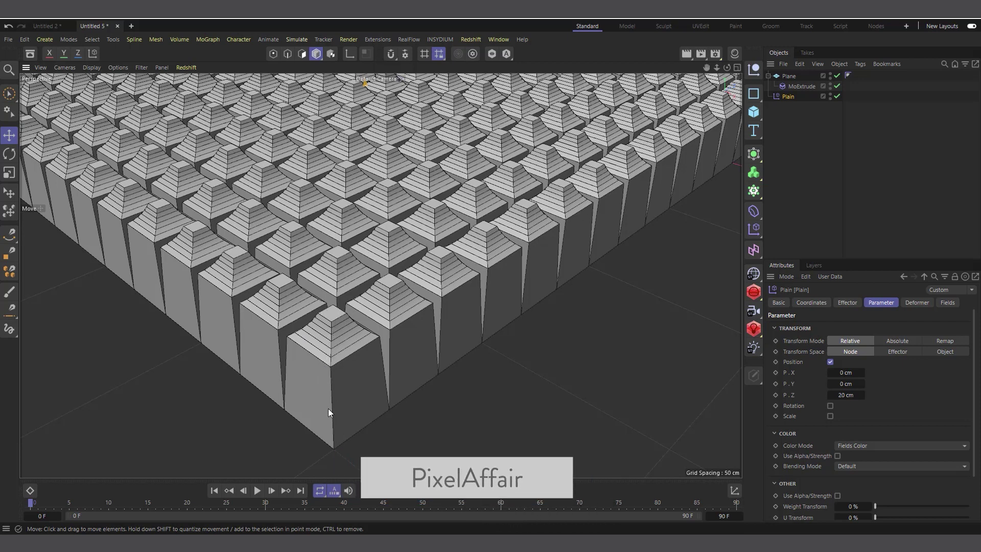
- Change the MoExtrude deformer's transform mode from From Root to Per Step
{"action": "left_click", "coordinate": [799, 87]}
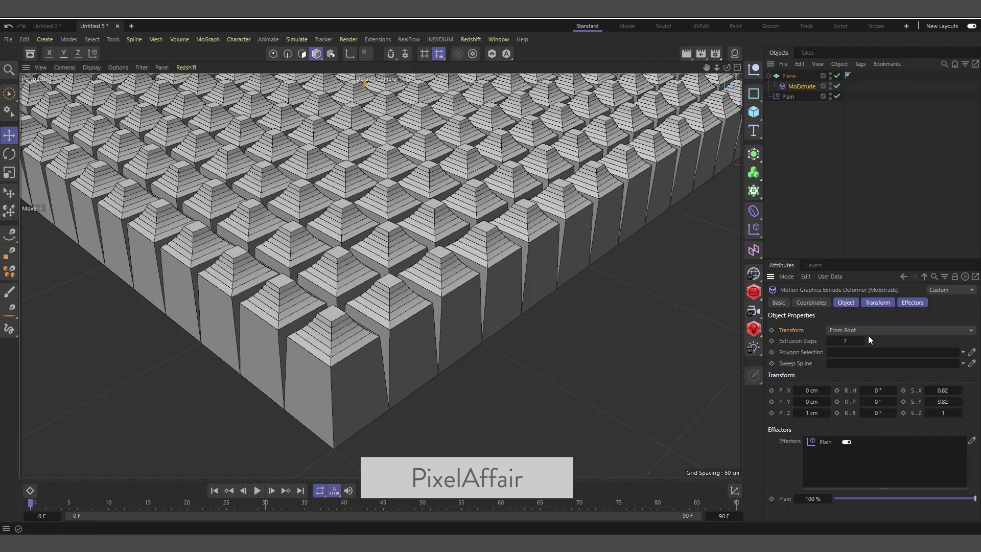
{"action": "left_click", "coordinate": [839, 330]}
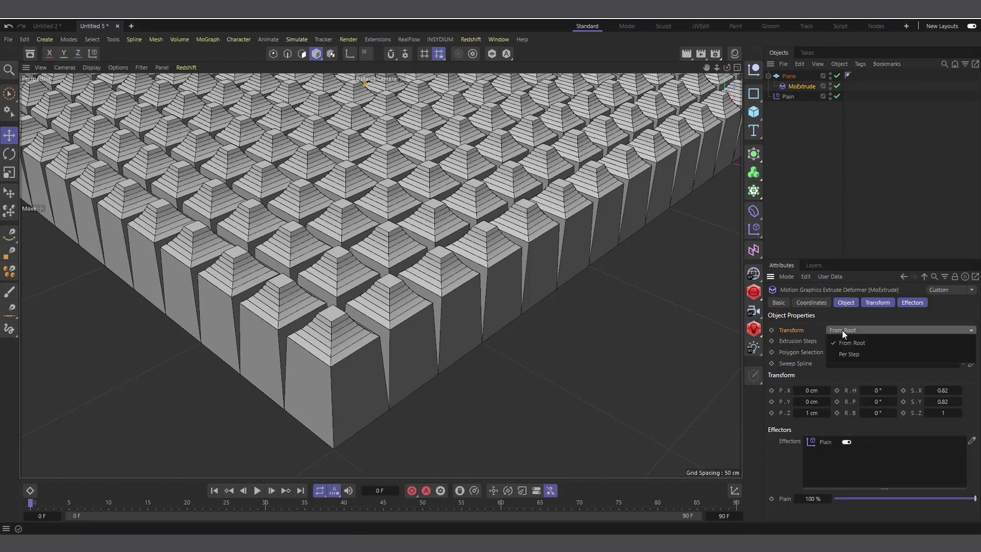
{"action": "left_click", "coordinate": [861, 355]}
{"action": "scroll", "coordinate": [372, 408], "scroll_direction": "down", "scroll_amount": 5}
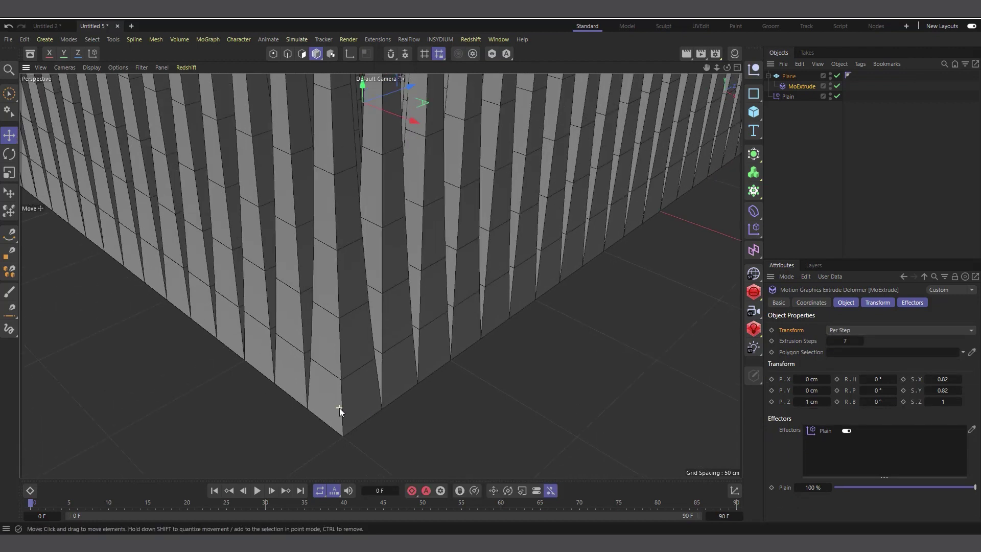
{"action": "scroll", "coordinate": [335, 412], "scroll_direction": "up", "scroll_amount": 3}
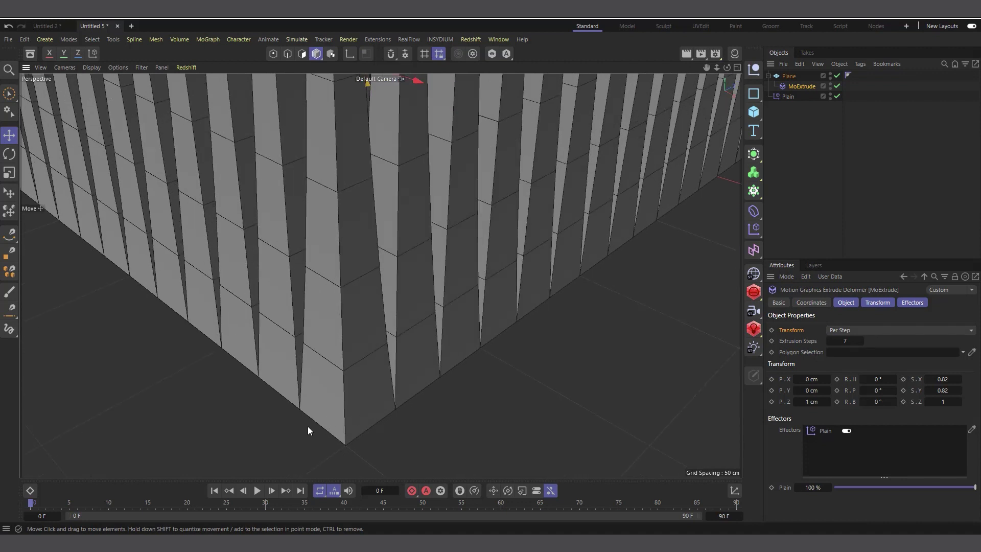
{"action": "scroll", "coordinate": [309, 425], "scroll_direction": "down", "scroll_amount": 3}
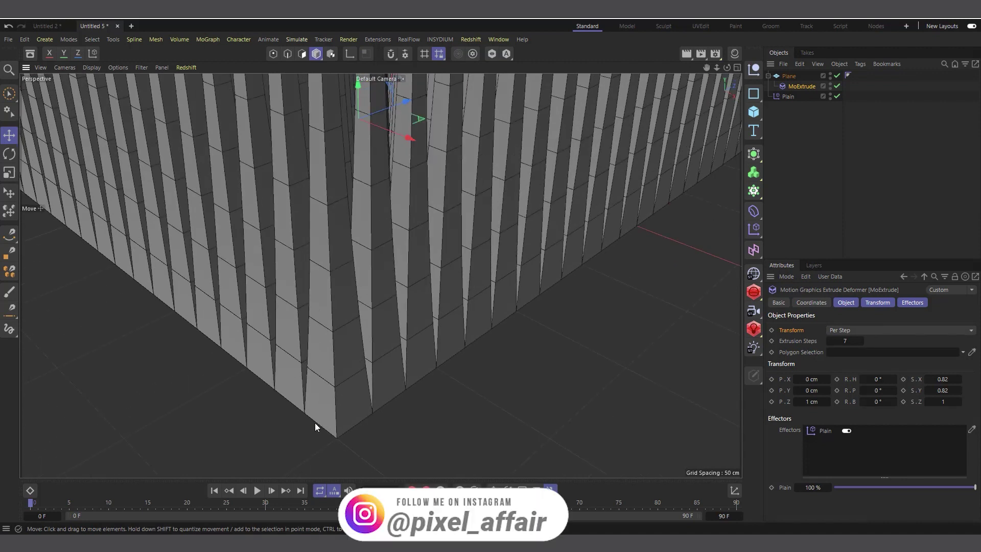
- Reduce the Plain effector's Z position to 5 cm to shorten the spikes
{"action": "left_click", "coordinate": [786, 96]}
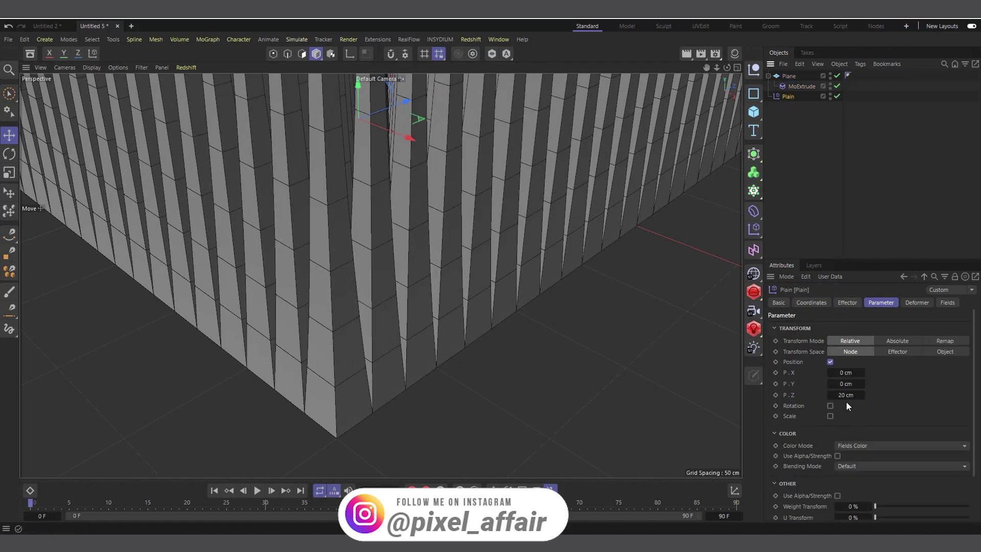
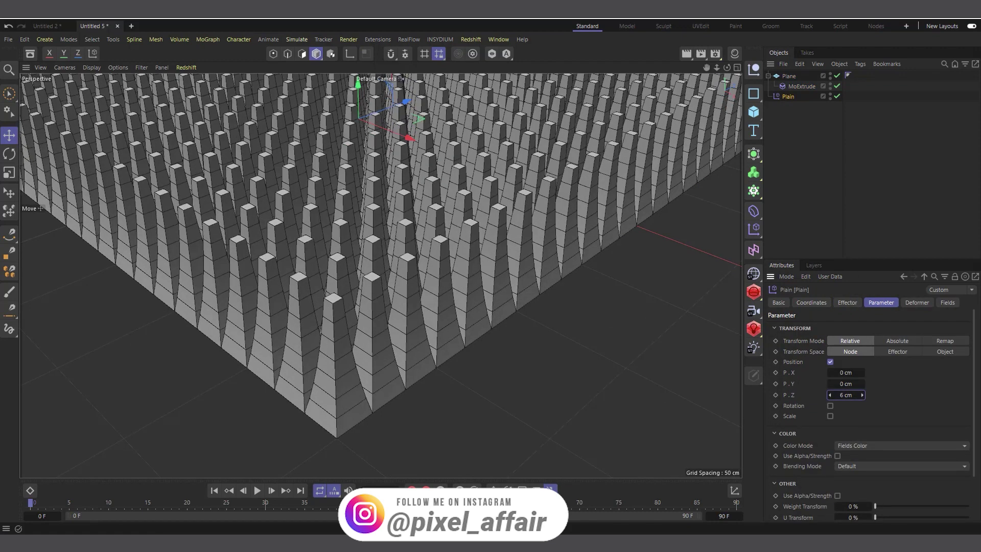
{"action": "scroll", "coordinate": [388, 389], "scroll_direction": "down", "scroll_amount": 5}
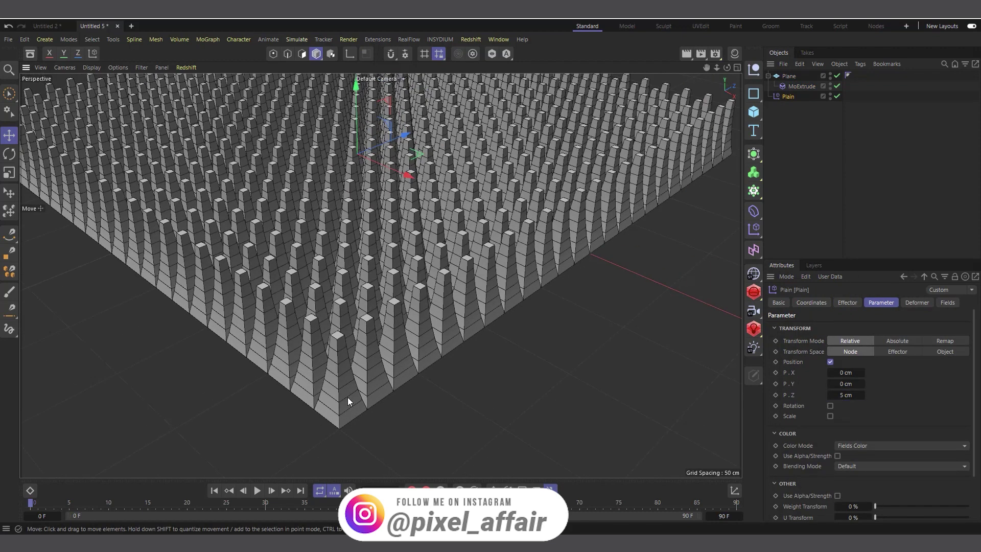
{"action": "scroll", "coordinate": [360, 187], "scroll_direction": "up", "scroll_amount": 4}
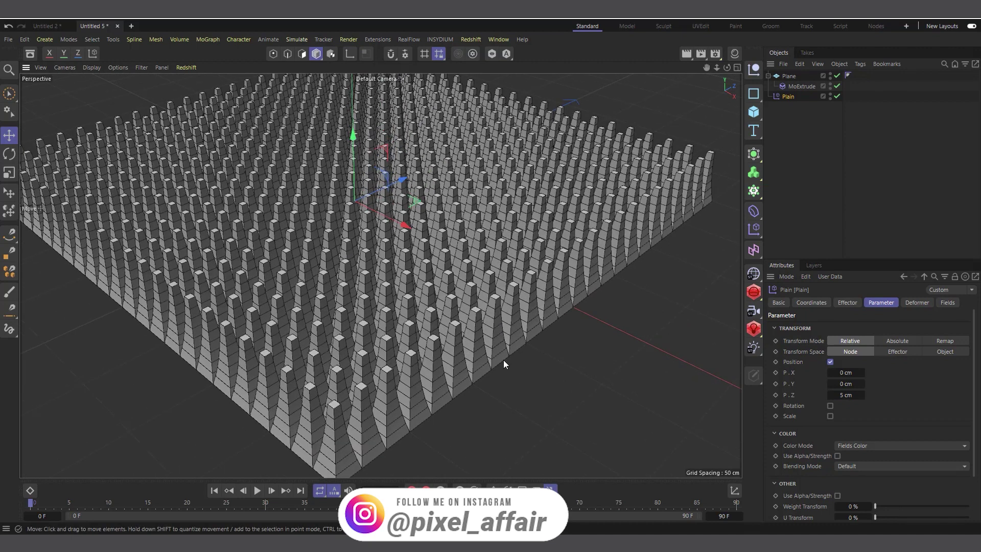
{"action": "scroll", "coordinate": [491, 352], "scroll_direction": "up", "scroll_amount": 3}
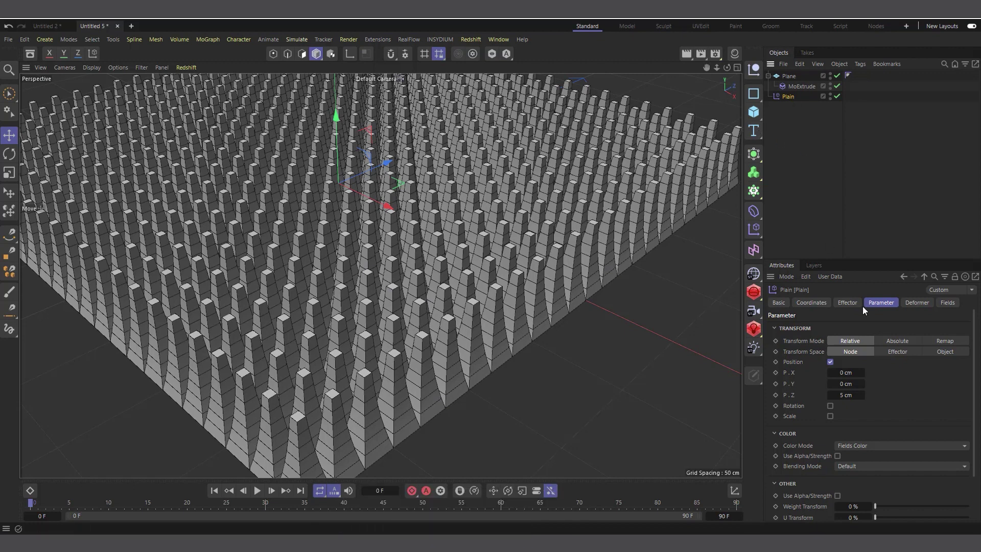
- Add a Spherical Field to the Plain effector to limit where the spikes rise
{"action": "left_click", "coordinate": [950, 305]}
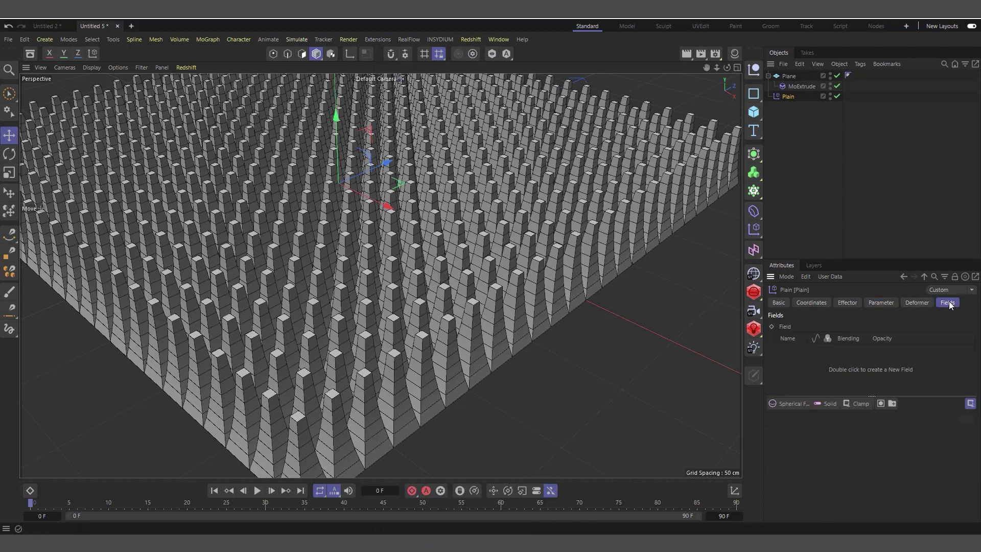
{"action": "left_click", "coordinate": [793, 403]}
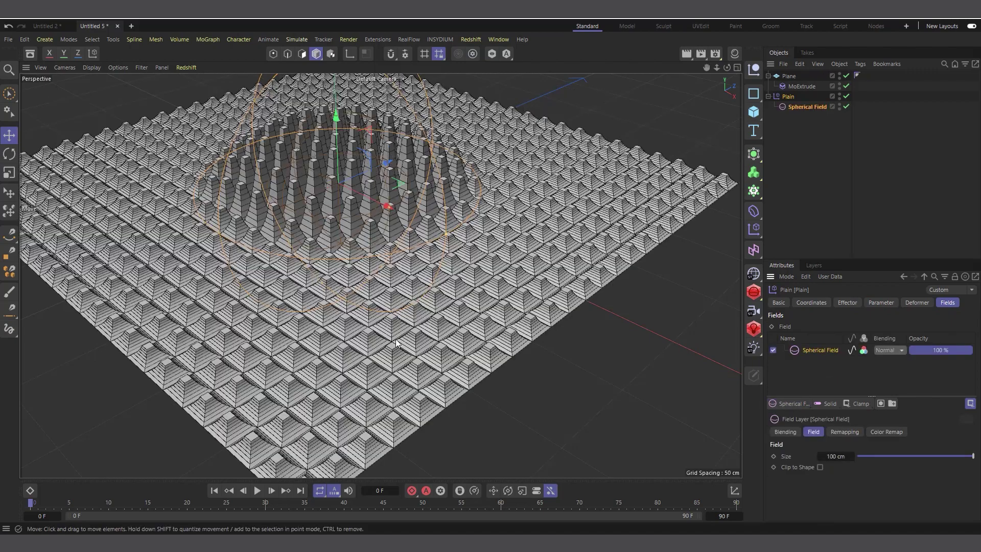
{"action": "scroll", "coordinate": [302, 207], "scroll_direction": "up", "scroll_amount": 3}
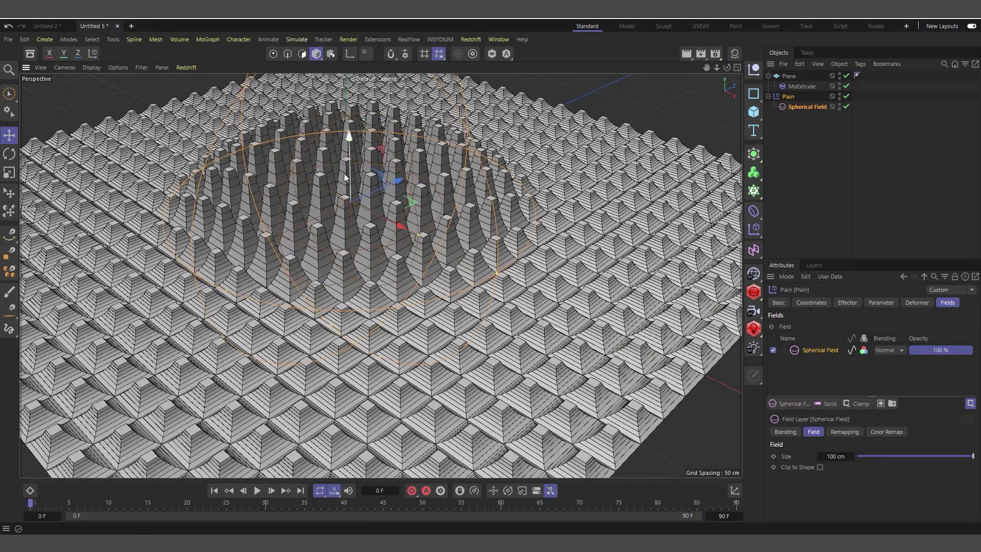
- Scale the Spherical Field up to a size of about 125 cm
{"action": "scroll", "coordinate": [290, 217], "scroll_direction": "down", "scroll_amount": 3}
{"action": "key", "text": "t"}
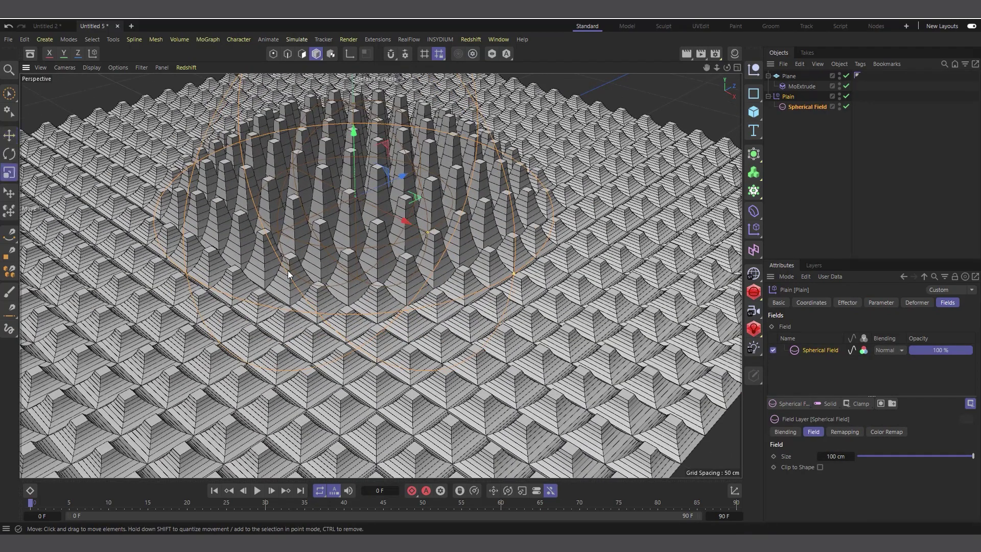
{"action": "scroll", "coordinate": [284, 328], "scroll_direction": "up", "scroll_amount": 3}
{"action": "scroll", "coordinate": [284, 327], "scroll_direction": "down", "scroll_amount": 3}
{"action": "left_click_drag", "start_coordinate": [301, 316], "coordinate": [285, 229]}
{"action": "scroll", "coordinate": [285, 229], "scroll_direction": "up", "scroll_amount": 3}
- Switch the viewport display to Gouraud Shading without lines and inspect the spikes up close
{"action": "left_click", "coordinate": [93, 67]}
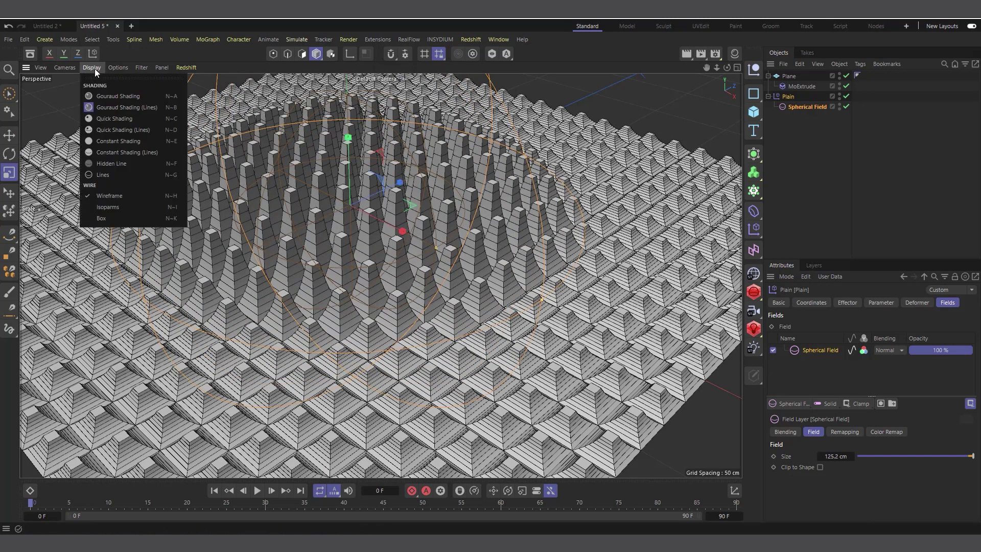
{"action": "left_click", "coordinate": [108, 96]}
{"action": "left_click_drag", "start_coordinate": [208, 200], "coordinate": [231, 241], "text": "alt"}
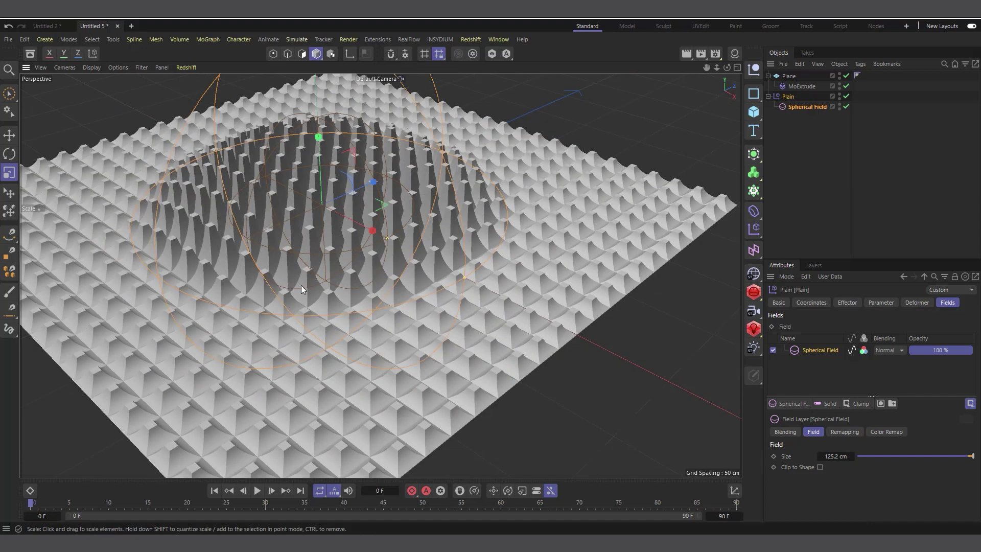
{"action": "scroll", "coordinate": [237, 437], "scroll_direction": "up", "scroll_amount": 8}
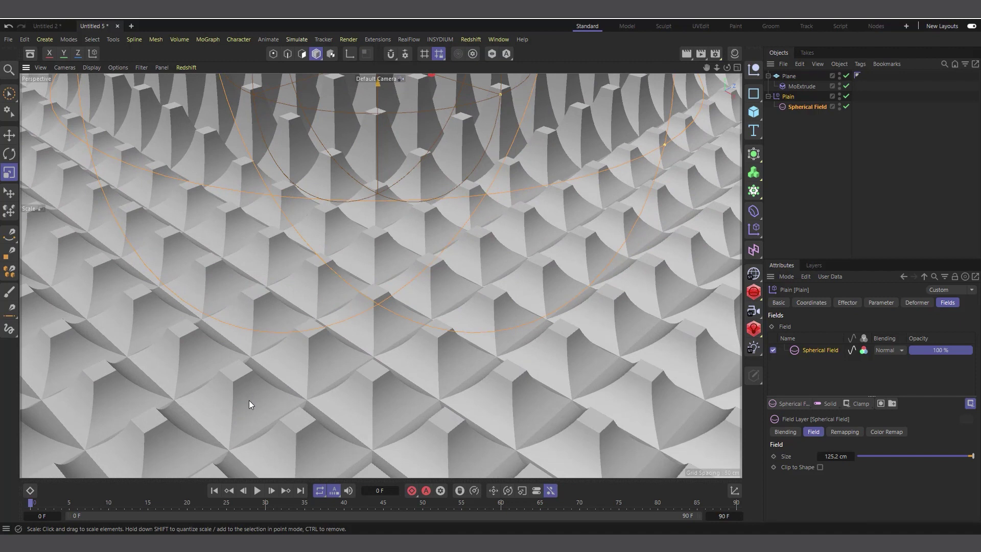
- Set the Z position in the MoExtrude transform to 0.5 cm to flatten the spikes outside the field
{"action": "left_click", "coordinate": [802, 86]}
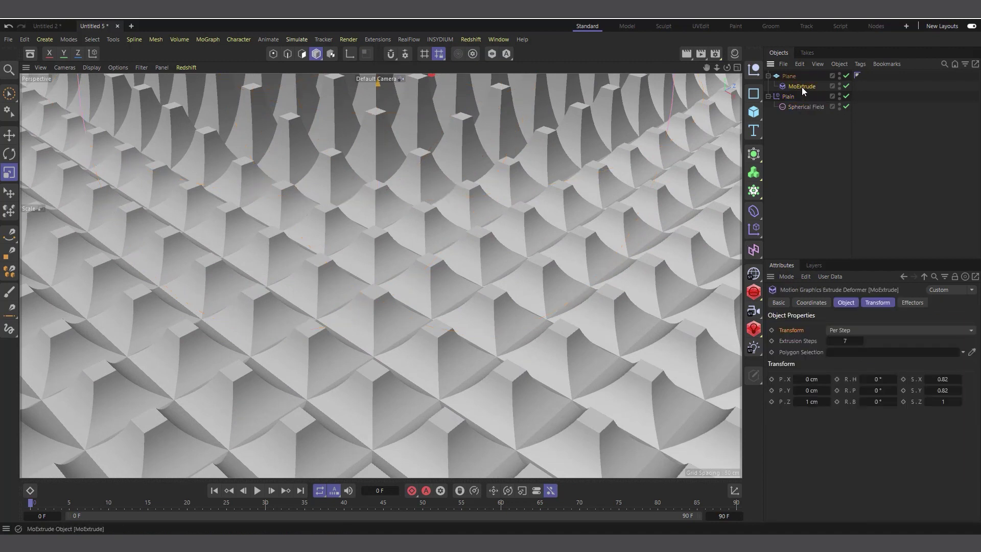
{"action": "left_click", "coordinate": [796, 402]}
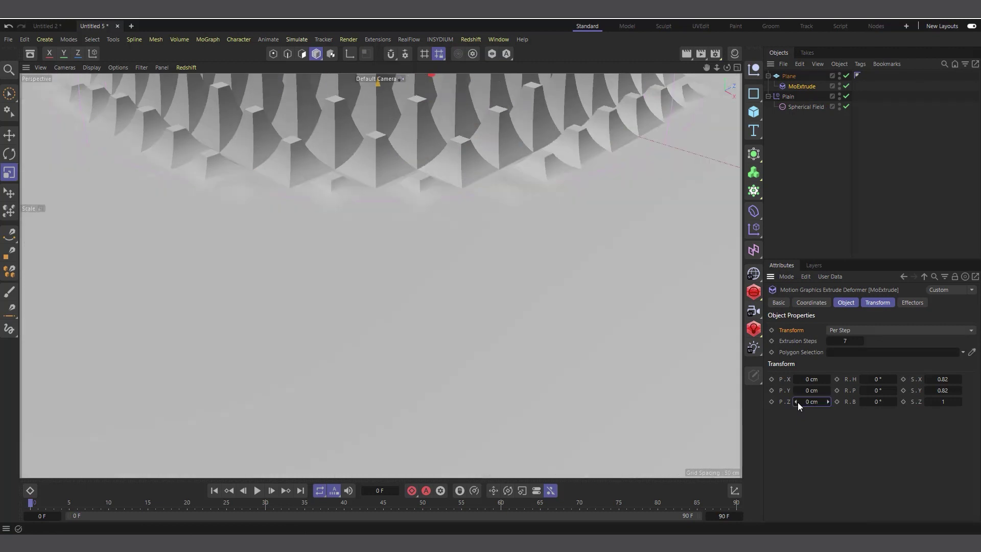
{"action": "left_click", "coordinate": [828, 402]}
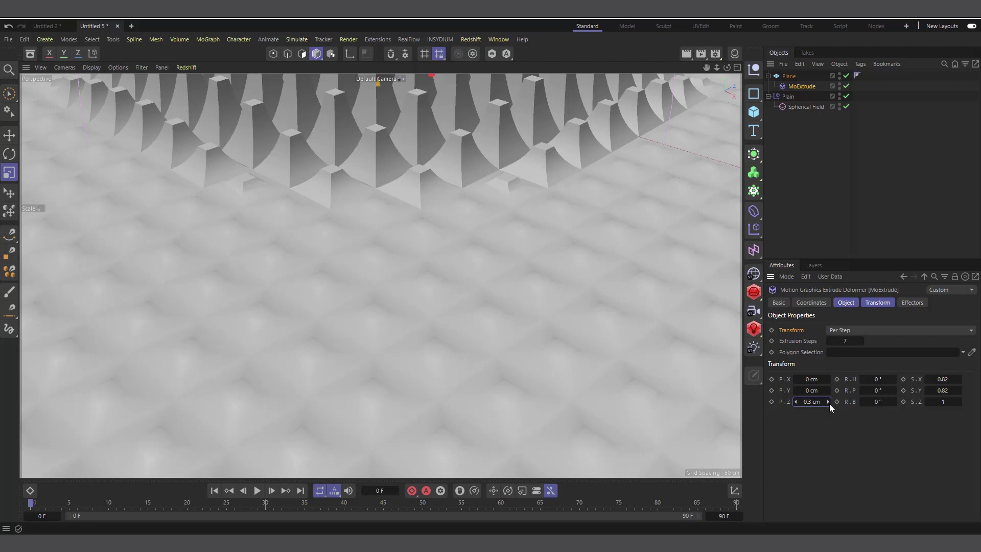
{"action": "left_click", "coordinate": [828, 402]}
{"action": "scroll", "coordinate": [405, 334], "scroll_direction": "down", "scroll_amount": 6}
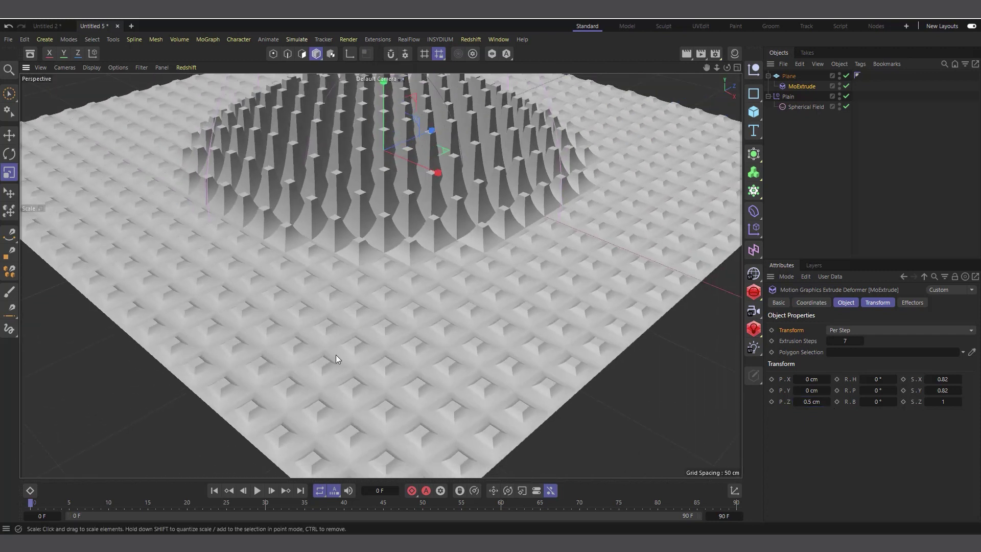
- Try scaling the Spherical Field around the raised spikes and undo the change
{"action": "left_click", "coordinate": [797, 107]}
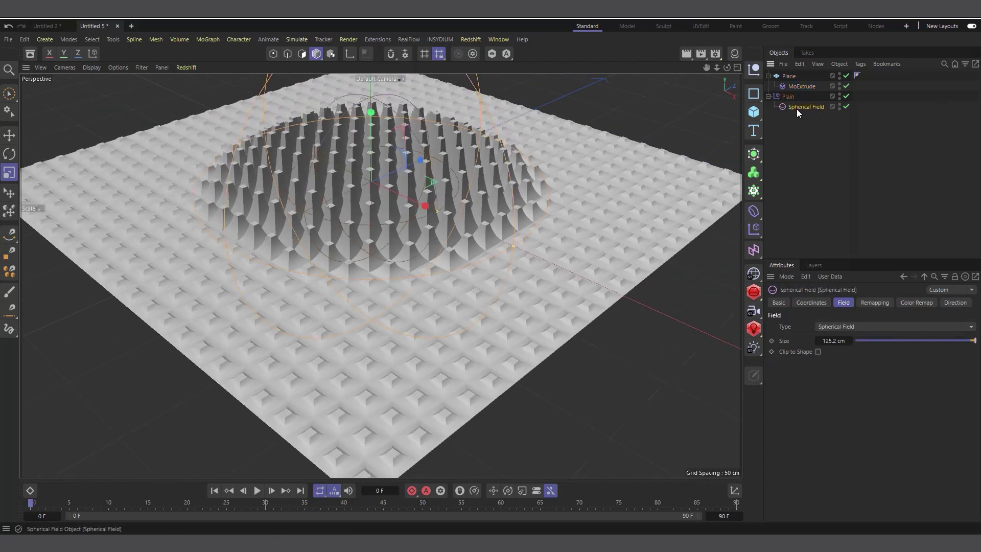
{"action": "left_click_drag", "start_coordinate": [413, 218], "coordinate": [557, 169]}
{"action": "key", "text": "ctrl+z"}
{"action": "scroll", "coordinate": [386, 134], "scroll_direction": "up", "scroll_amount": 2}
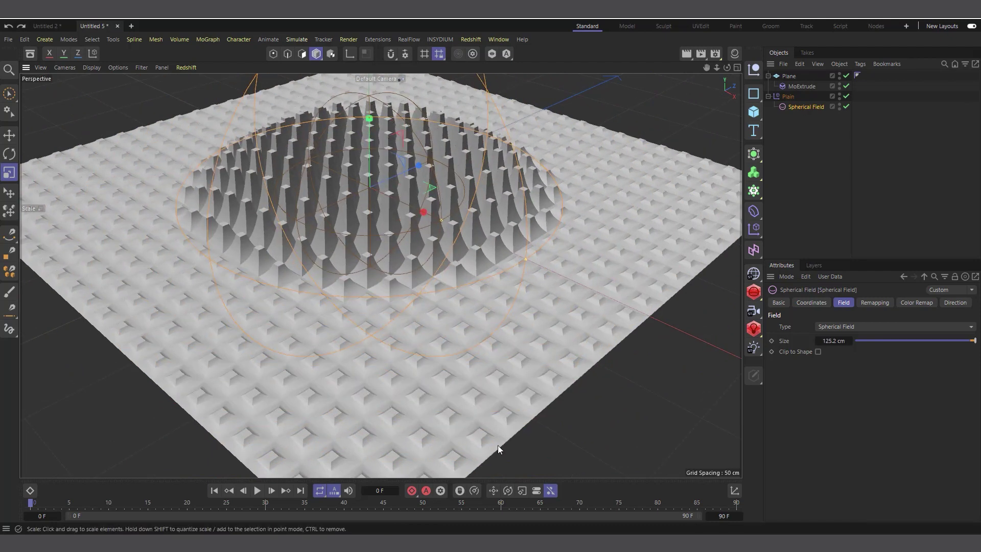
- Switch to the browser and examine the spiked surface in the "Weapons" reference video on Vimeo
{"action": "left_click", "coordinate": [454, 491]}
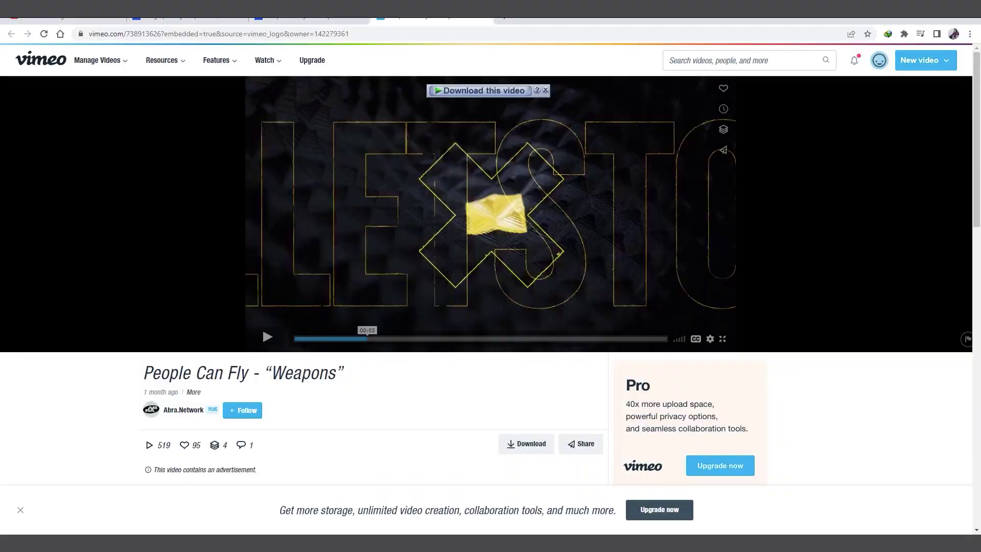
{"action": "left_click", "coordinate": [267, 337]}
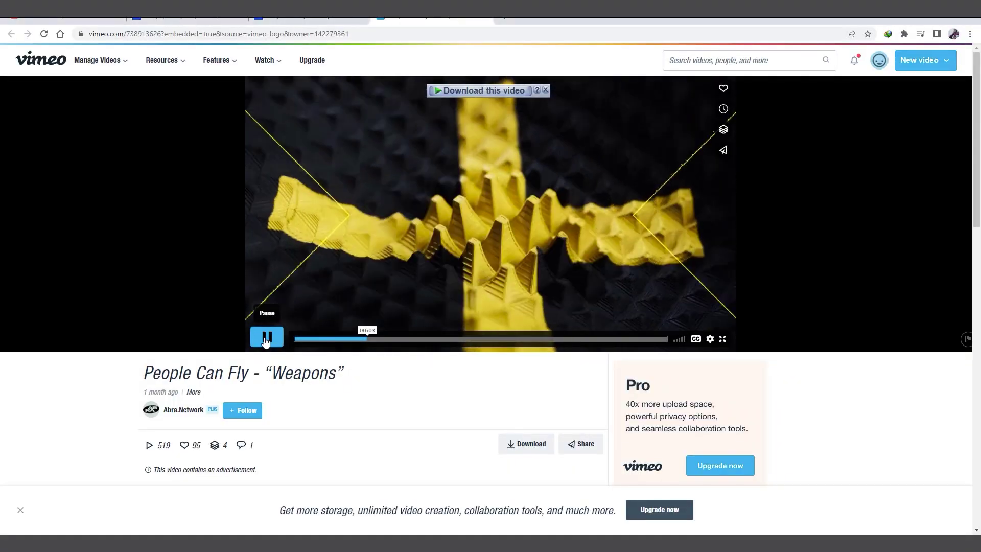
{"action": "left_click", "coordinate": [463, 152]}
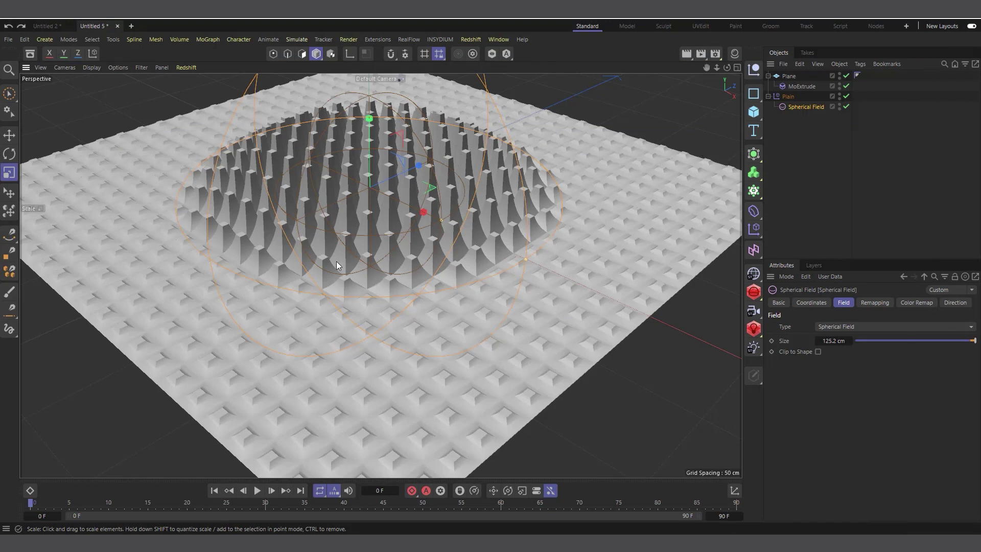
- Switch back to Cinema 4D, add an Atom Array generator and nest the Plane with its MoExtrude inside it
{"action": "scroll", "coordinate": [351, 180], "scroll_direction": "up", "scroll_amount": 1}
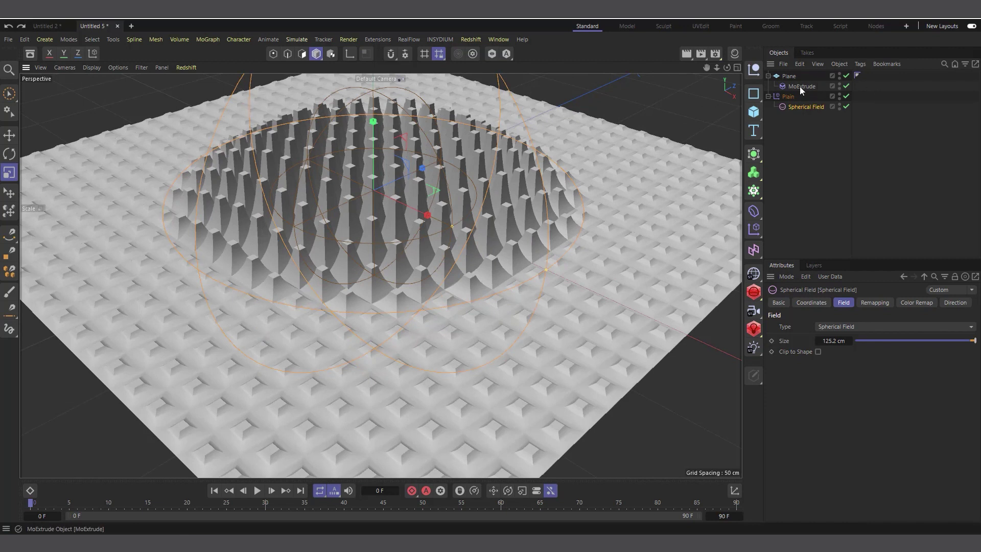
{"action": "left_click", "coordinate": [768, 96]}
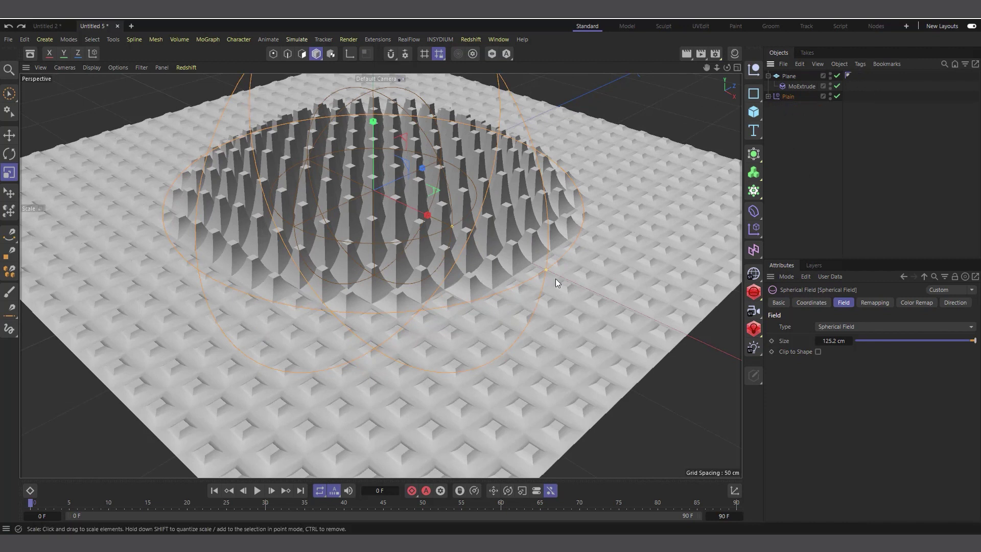
{"action": "left_click", "coordinate": [788, 76]}
{"action": "left_click", "coordinate": [768, 76]}
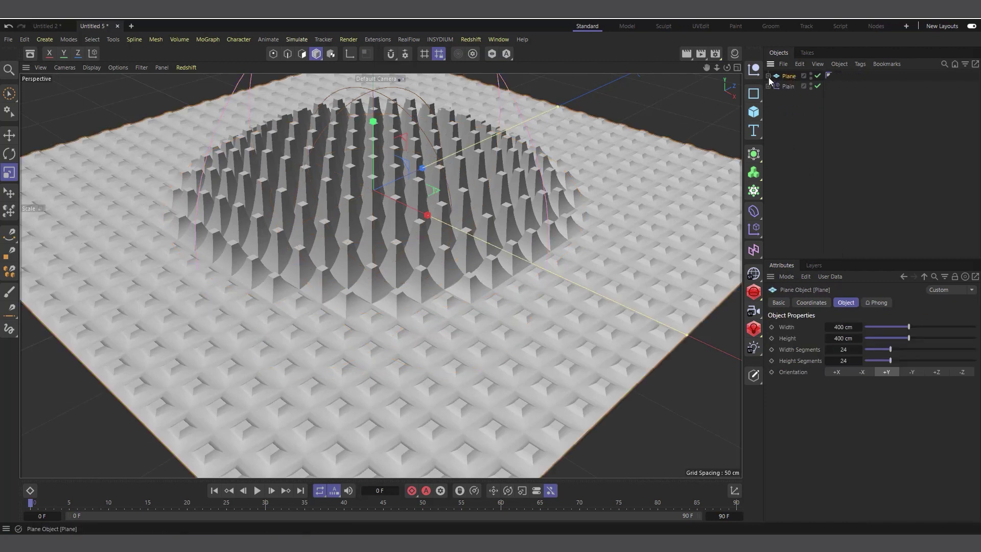
{"action": "left_click", "coordinate": [757, 153]}
{"action": "left_click", "coordinate": [872, 289]}
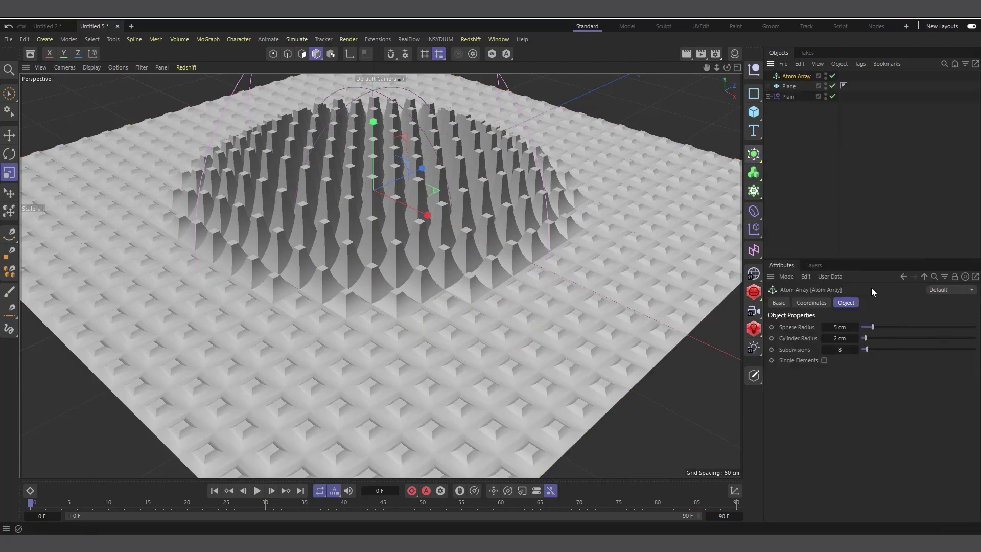
{"action": "mouse_move", "coordinate": [791, 86]}
{"action": "left_mouse_down"}
{"action": "mouse_move", "coordinate": [808, 90]}
{"action": "mouse_move", "coordinate": [806, 78]}
{"action": "left_mouse_up"}
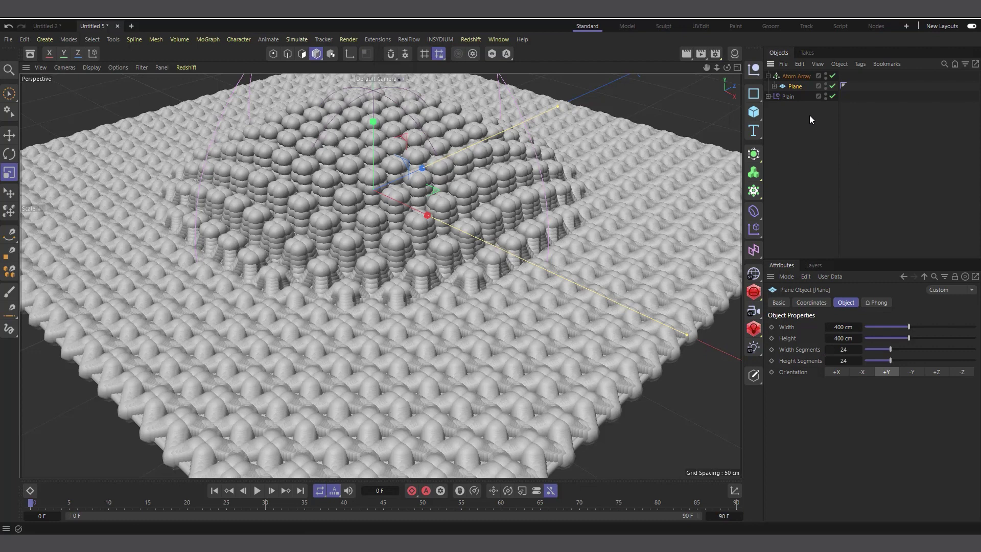
- Set the Atom Array's sphere radius to 0.5 cm and check the strut thickness up close
{"action": "left_click", "coordinate": [796, 76]}
{"action": "left_click", "coordinate": [838, 327]}
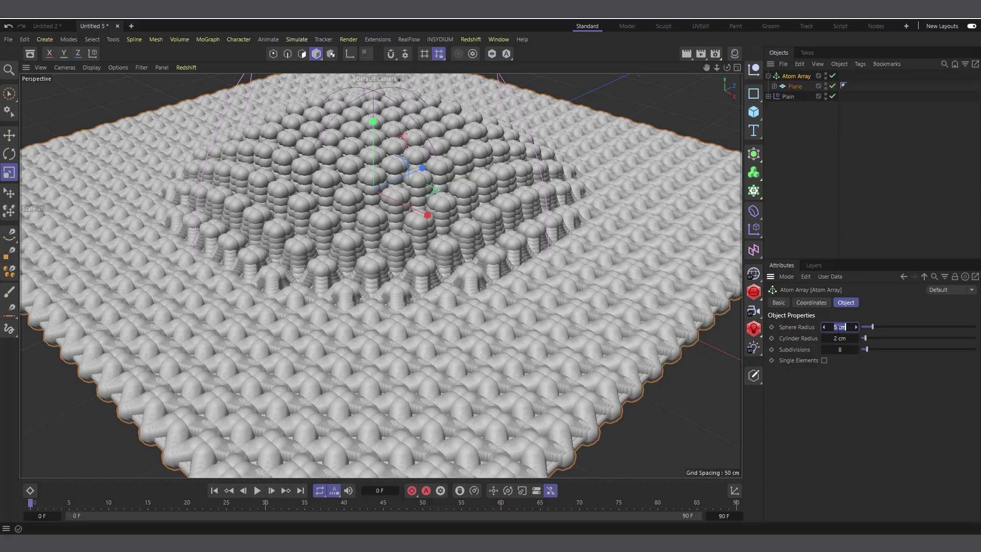
{"action": "type", "text": "0.5"}
{"action": "key", "text": "Return"}
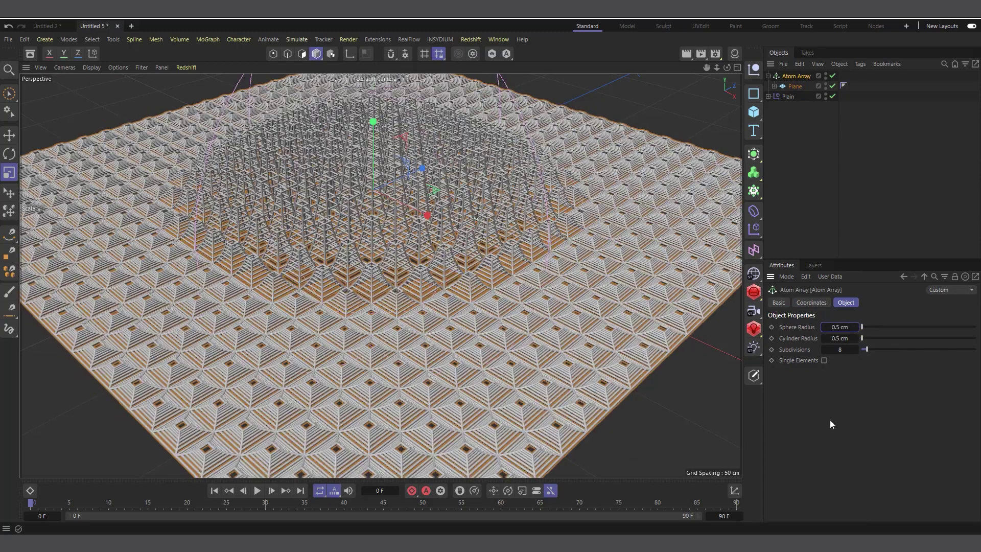
{"action": "scroll", "coordinate": [419, 287], "scroll_direction": "up", "scroll_amount": 10}
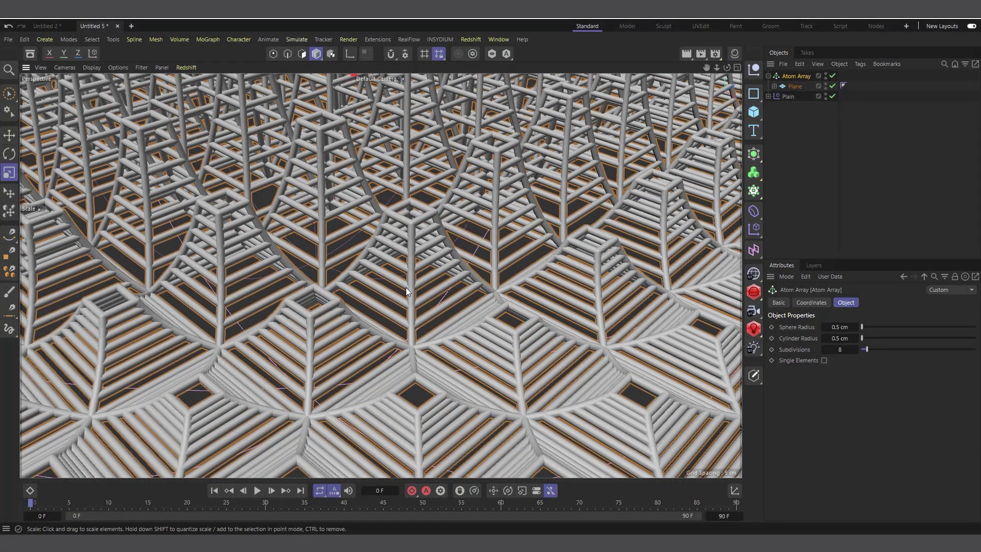
- Reduce the Atom Array's sphere radius to 0.3 cm
{"action": "left_click", "coordinate": [841, 327]}
{"action": "key", "text": "BackSpace"}
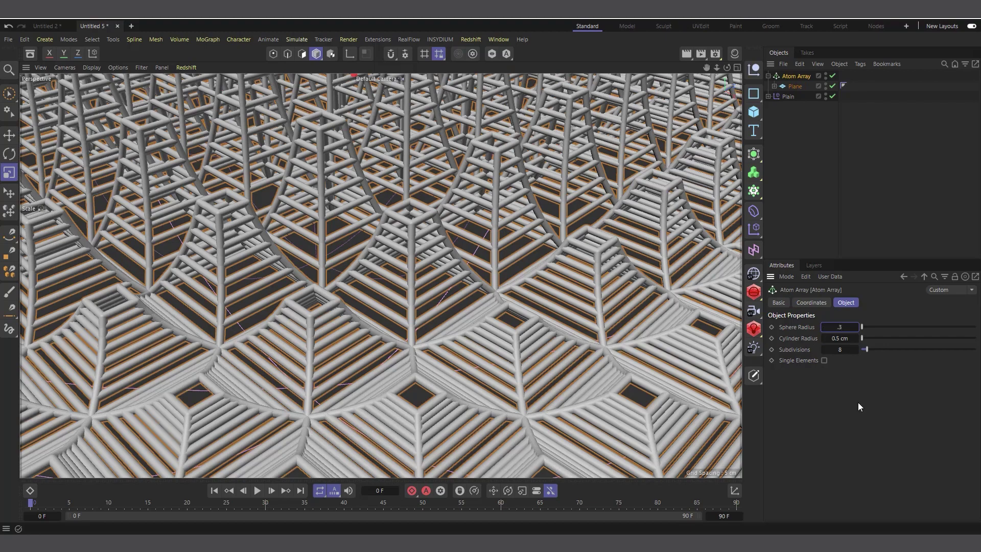
{"action": "key", "text": "Return"}
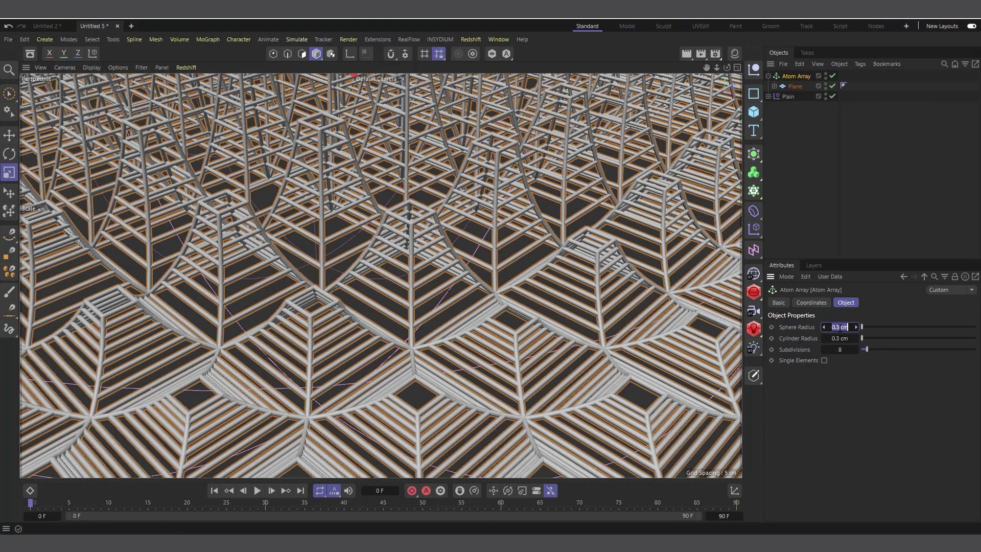
- Set both the sphere radius and the cylinder radius of the Atom Array to 0.4 cm
{"action": "type", "text": ".4"}
{"action": "key", "text": "Return"}
{"action": "scroll", "coordinate": [452, 306], "scroll_direction": "down", "scroll_amount": 5}
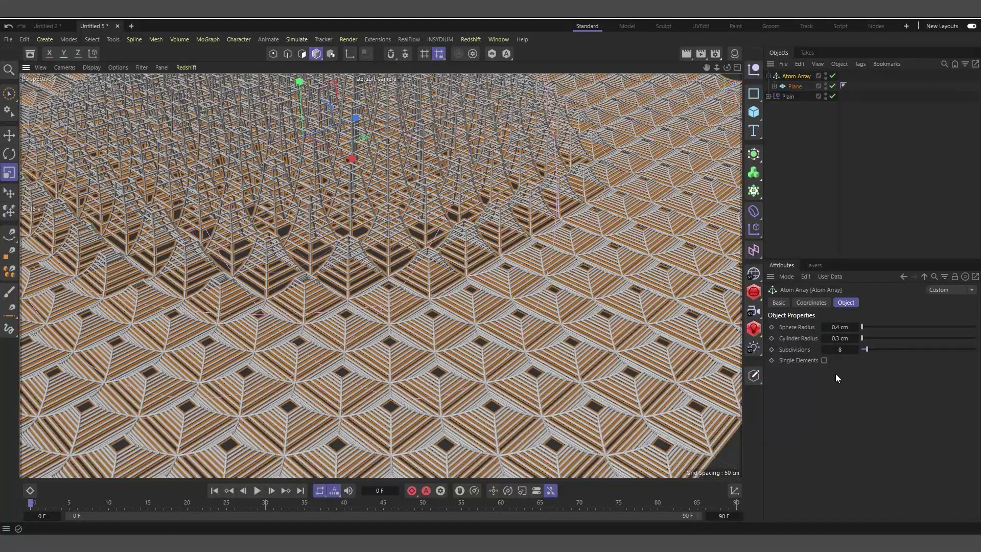
{"action": "left_click", "coordinate": [838, 338]}
{"action": "key", "text": "BackSpace"}
{"action": "type", "text": "0.4"}
{"action": "key", "text": "Return"}
{"action": "right_click_drag", "start_coordinate": [587, 277], "coordinate": [320, 337], "text": "alt"}
{"action": "scroll", "coordinate": [329, 337], "scroll_direction": "up", "scroll_amount": 10}
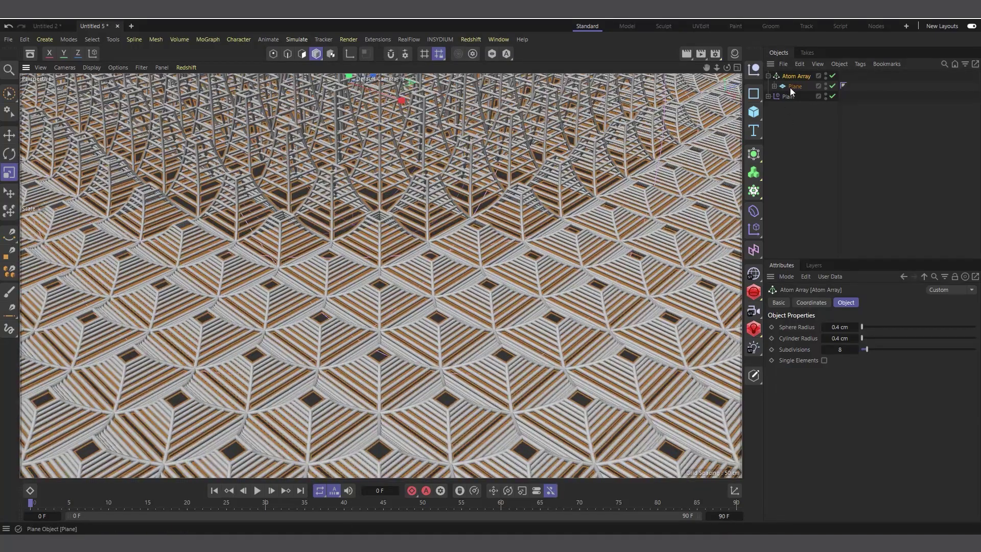
- Take the Plane out of the Atom Array and nest an Instance of the Plane inside the generator instead
{"action": "left_click", "coordinate": [791, 86]}
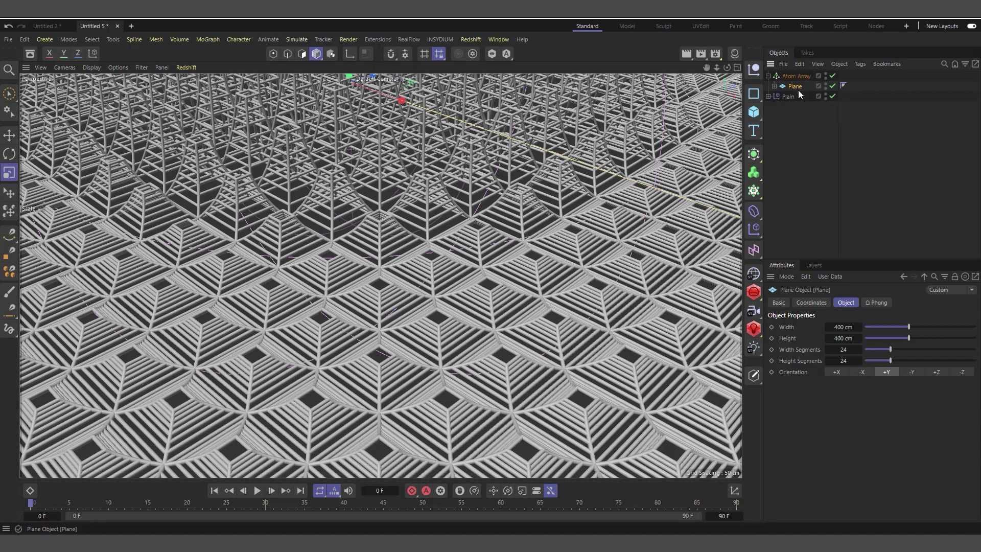
{"action": "left_click_drag", "start_coordinate": [795, 86], "coordinate": [791, 153]}
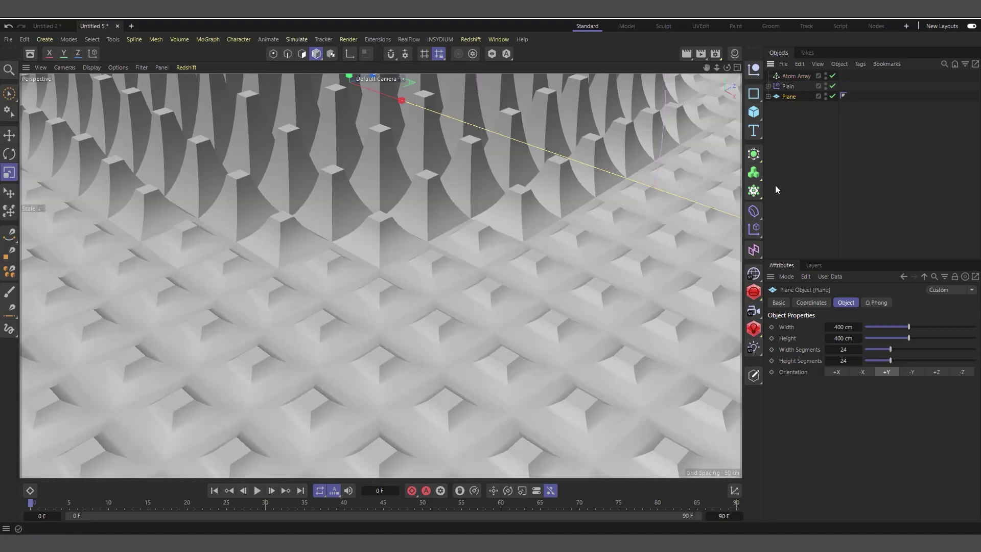
{"action": "left_click", "coordinate": [753, 154]}
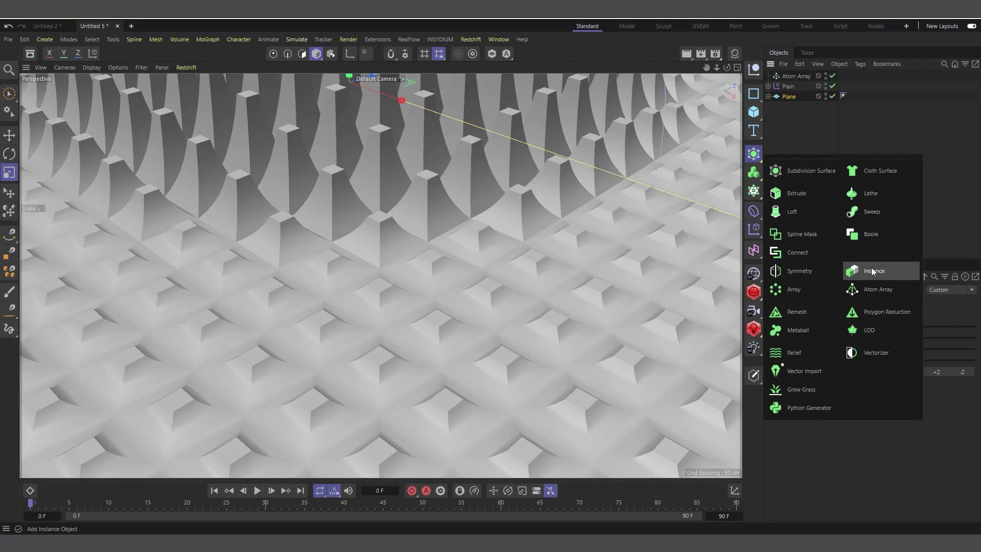
{"action": "left_click", "coordinate": [874, 273]}
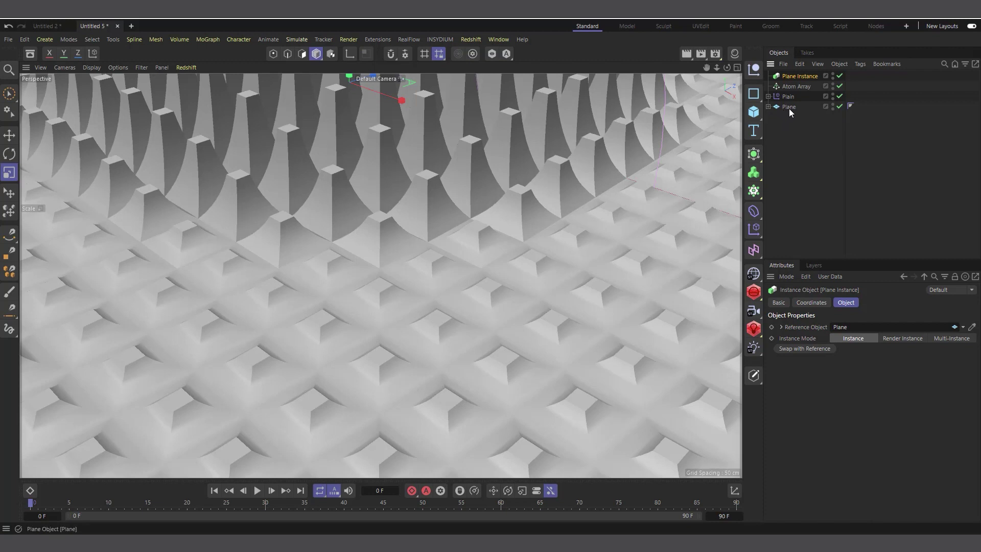
{"action": "left_click_drag", "start_coordinate": [801, 76], "coordinate": [801, 142]}
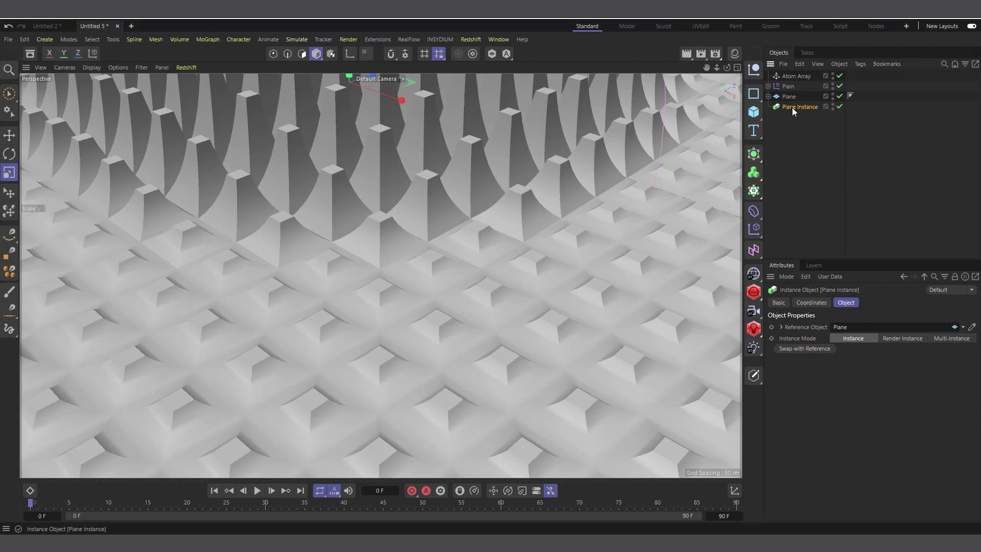
{"action": "mouse_move", "coordinate": [800, 107]}
{"action": "left_mouse_down"}
{"action": "mouse_move", "coordinate": [808, 77]}
{"action": "mouse_move", "coordinate": [788, 108]}
{"action": "mouse_move", "coordinate": [854, 111]}
{"action": "mouse_move", "coordinate": [795, 123]}
{"action": "left_mouse_up"}
- Scale the Plain effector's Spherical Field up to a size of about 177 cm
{"action": "left_click", "coordinate": [767, 76]}
{"action": "left_click", "coordinate": [789, 86]}
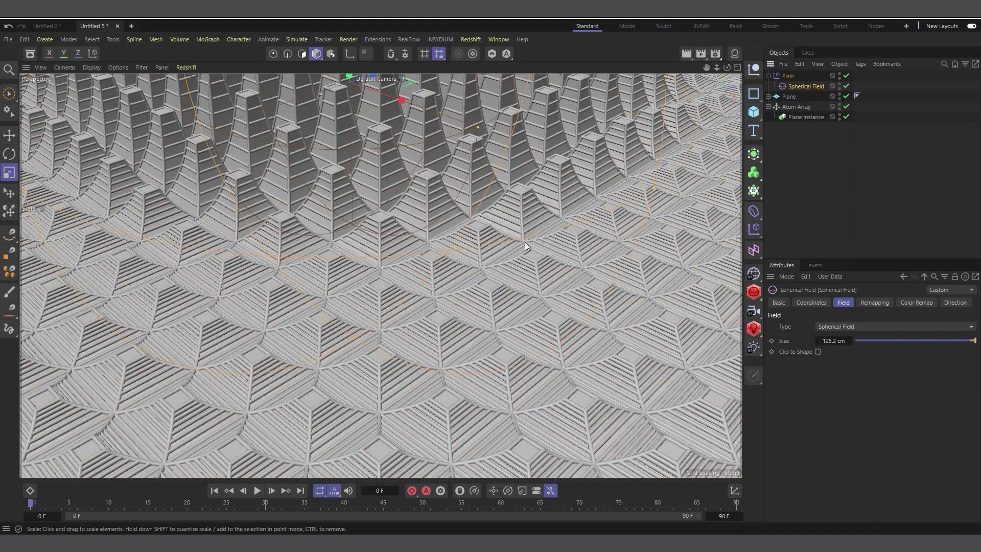
{"action": "scroll", "coordinate": [418, 303], "scroll_direction": "down", "scroll_amount": 6}
{"action": "scroll", "coordinate": [411, 297], "scroll_direction": "down", "scroll_amount": 3}
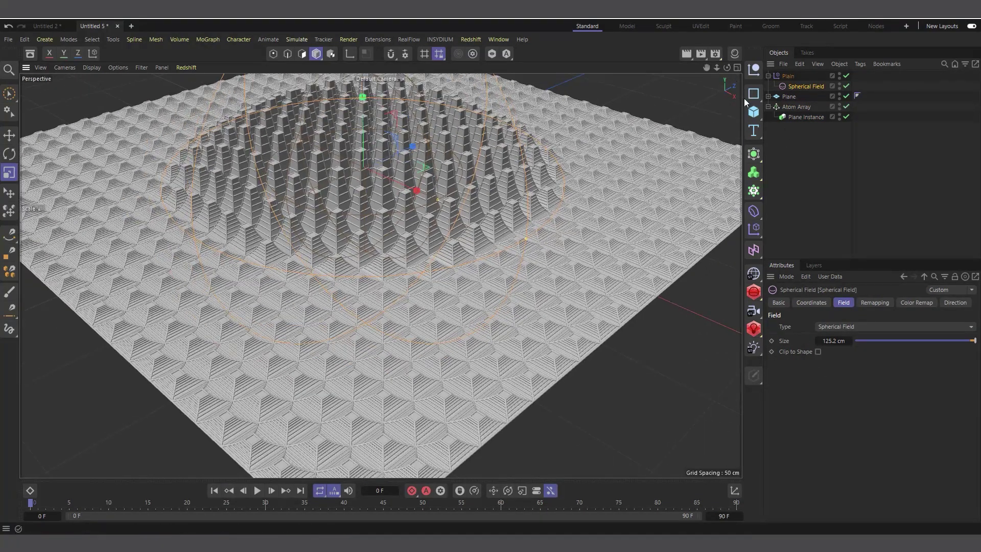
{"action": "scroll", "coordinate": [300, 300], "scroll_direction": "up", "scroll_amount": 4}
{"action": "left_click_drag", "start_coordinate": [300, 300], "coordinate": [453, 239]}
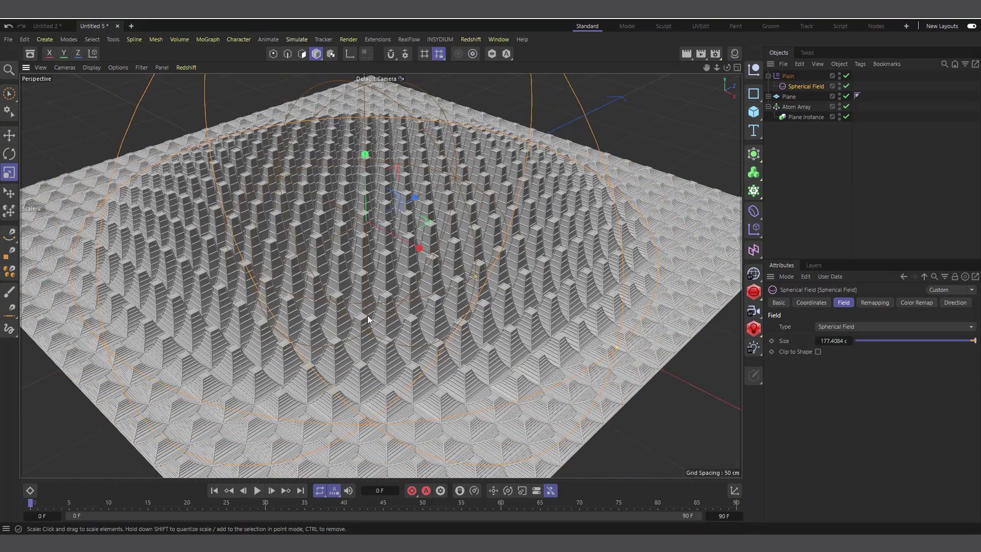
{"action": "scroll", "coordinate": [357, 345], "scroll_direction": "up", "scroll_amount": 2}
{"action": "scroll", "coordinate": [394, 336], "scroll_direction": "up", "scroll_amount": 2}
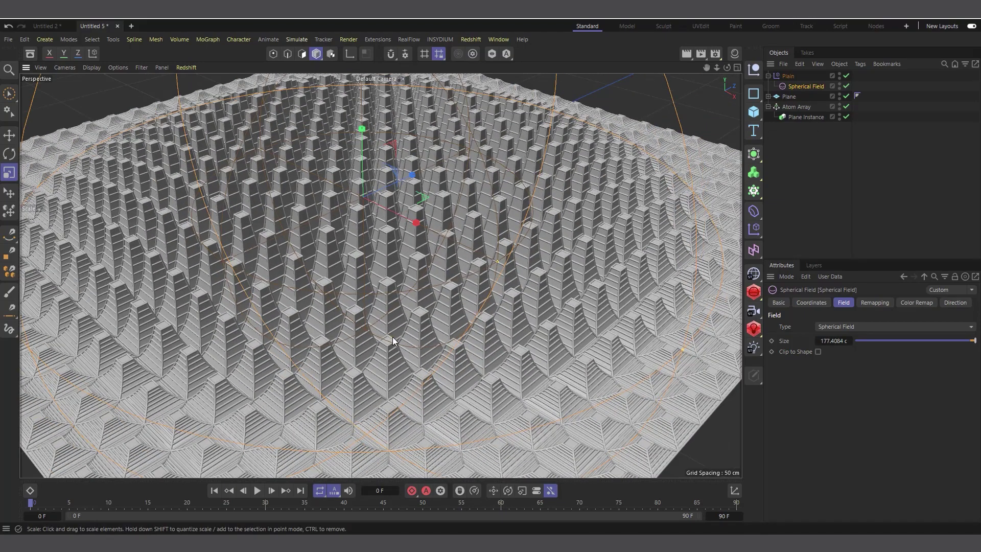
{"action": "scroll", "coordinate": [393, 337], "scroll_direction": "up", "scroll_amount": 2}
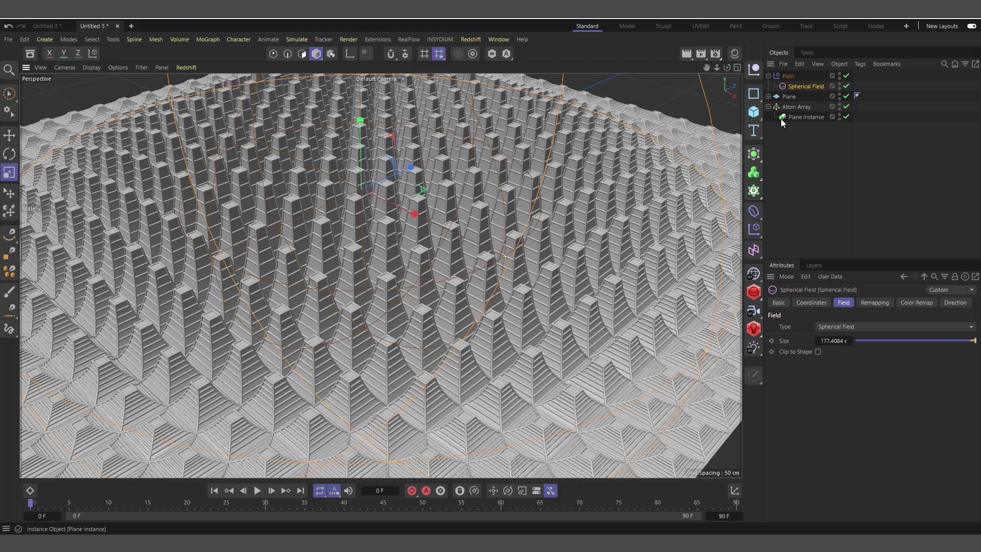
- Raise the spikes by setting the Plain effector's Z position to 6 cm, and clear the selection
{"action": "left_click", "coordinate": [788, 76]}
{"action": "left_click", "coordinate": [875, 302]}
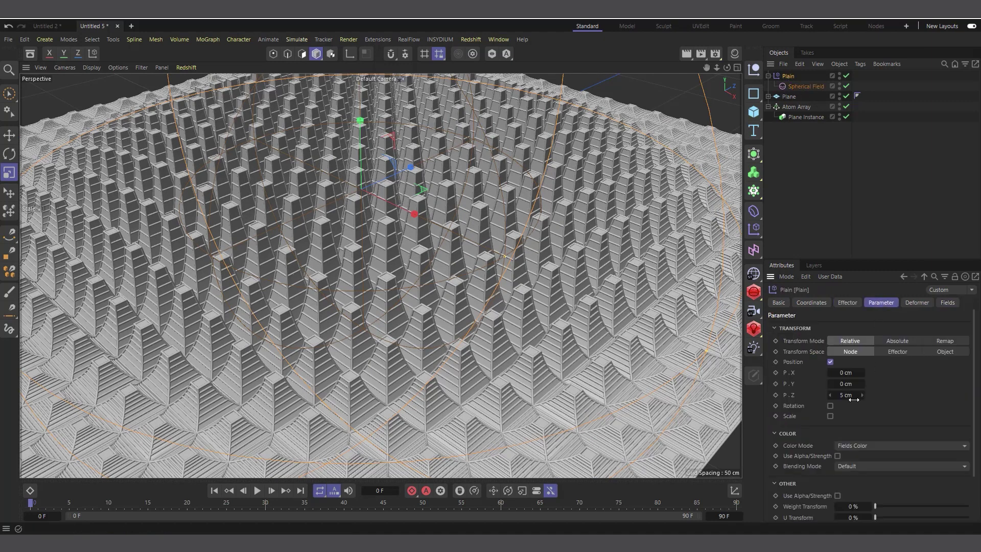
{"action": "left_click", "coordinate": [862, 395]}
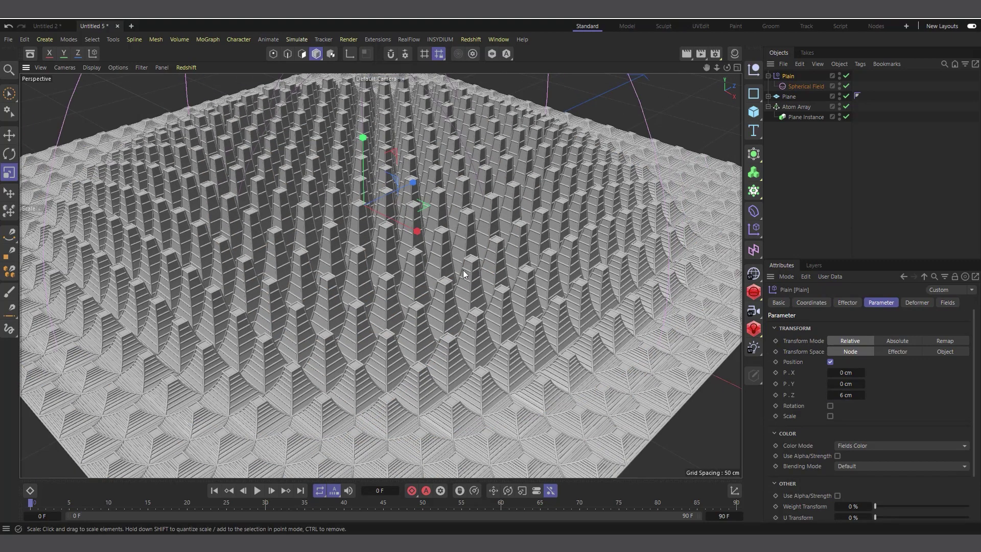
{"action": "left_click", "coordinate": [801, 189]}
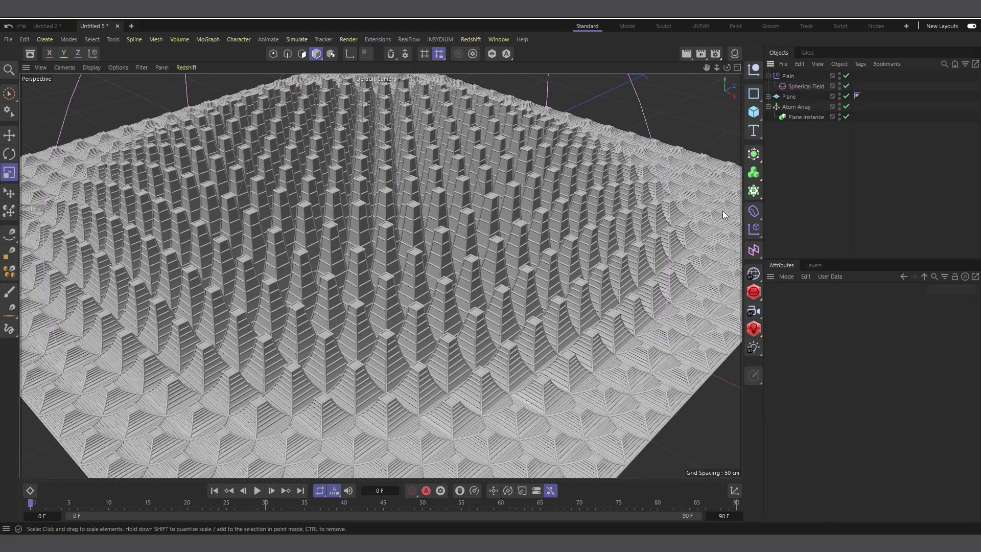
- Select the Spherical Field and compare the spiked surface with the "Weapons" reference video on Vimeo
{"action": "left_click", "coordinate": [800, 87]}
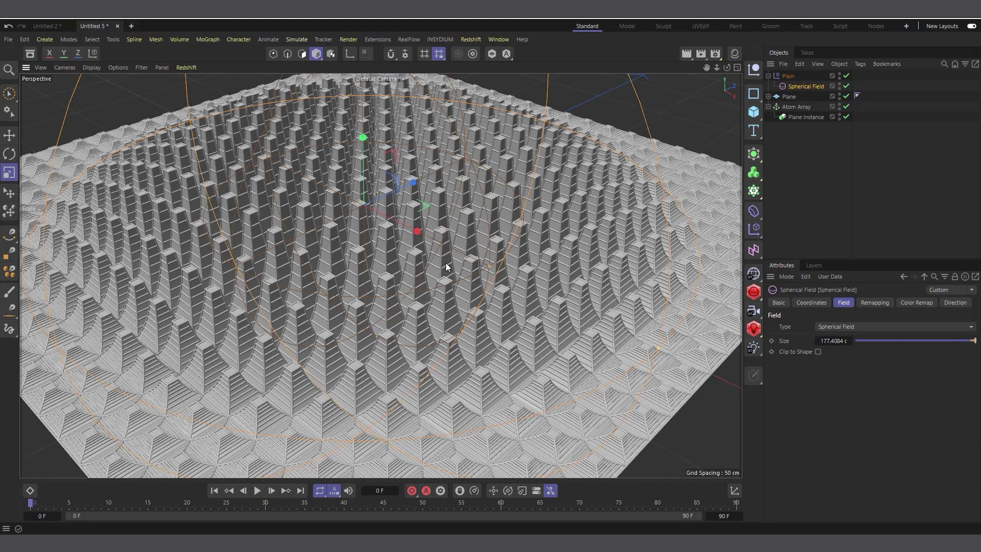
{"action": "left_click_drag", "start_coordinate": [446, 267], "coordinate": [394, 301], "text": "alt"}
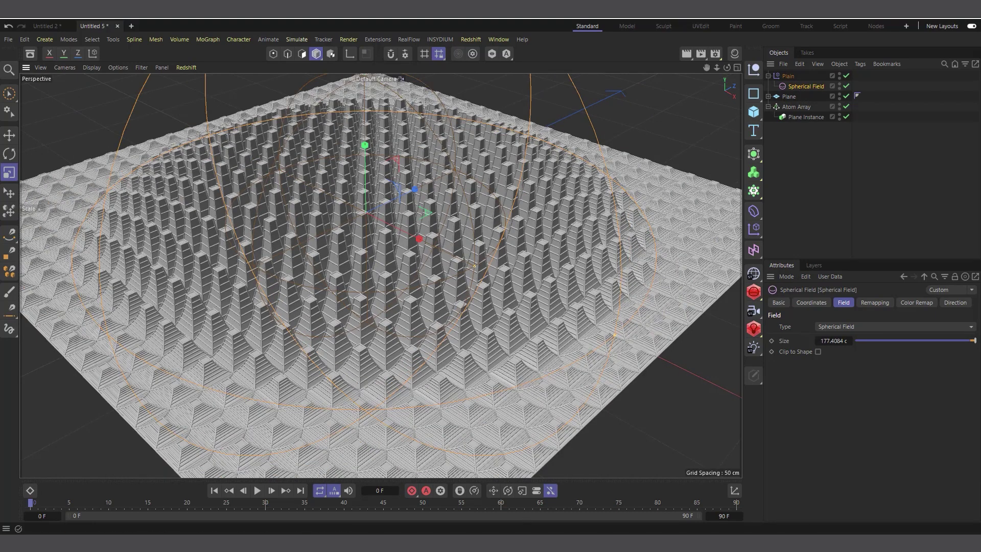
{"action": "mouse_move", "coordinate": [456, 542]}
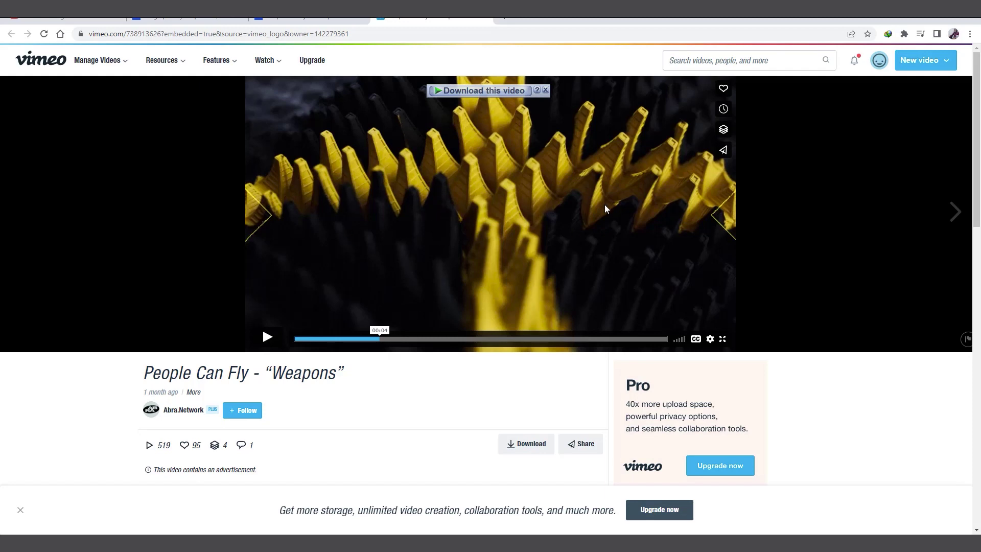
{"action": "left_click", "coordinate": [917, 19]}
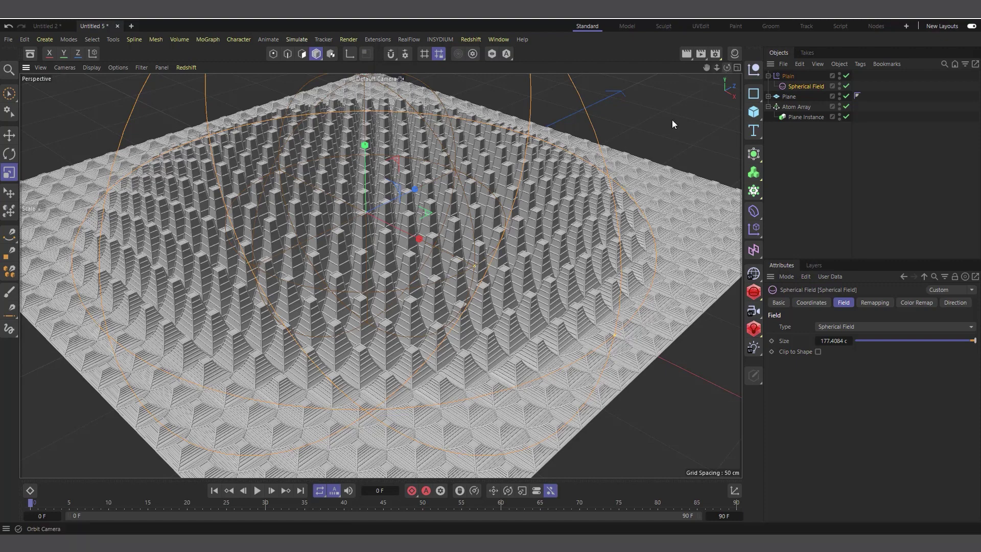
{"action": "scroll", "coordinate": [708, 110], "scroll_direction": "down", "scroll_amount": 3}
{"action": "left_click_drag", "start_coordinate": [726, 67], "coordinate": [731, 70]}
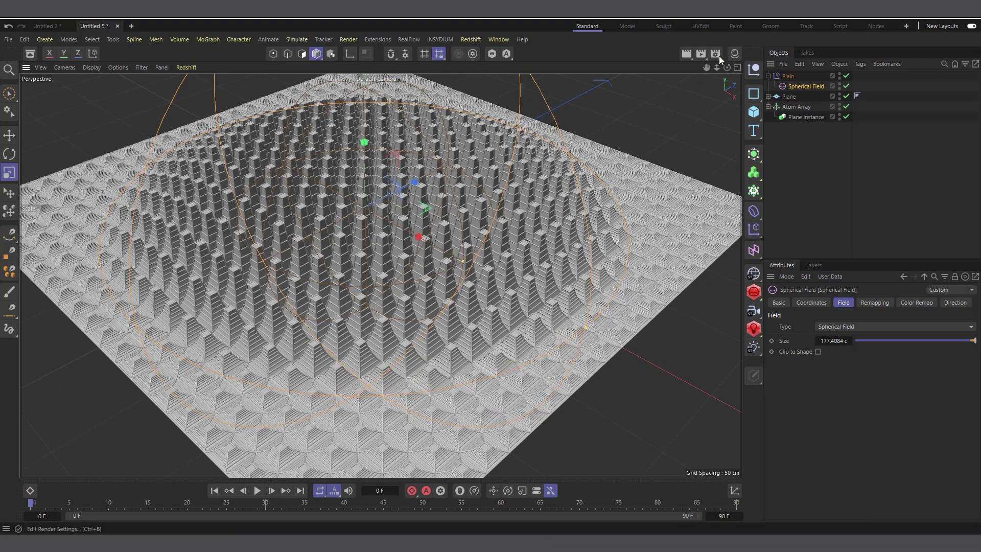
- Create a new material, apply it to the Plane, and disable the Atom Array
{"action": "left_click", "coordinate": [734, 53]}
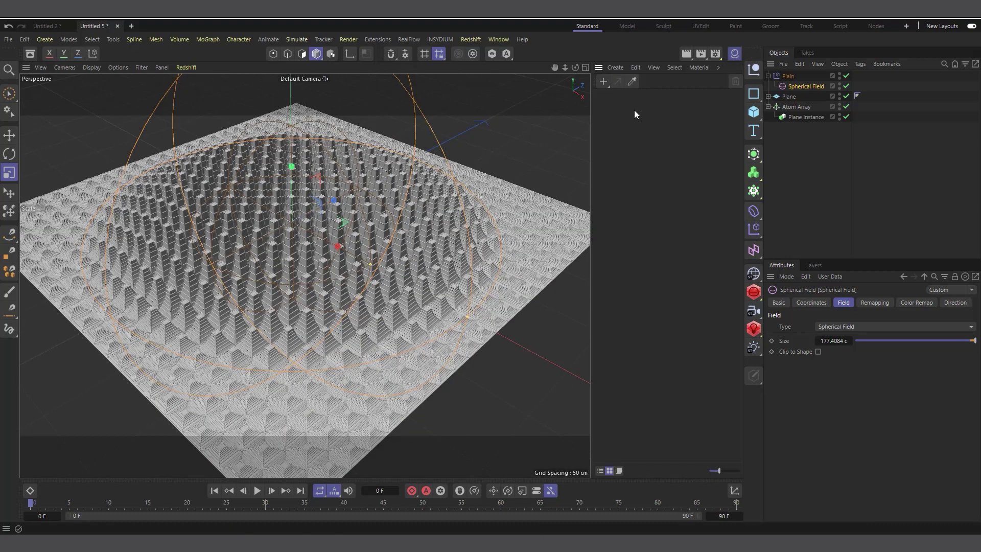
{"action": "left_click", "coordinate": [603, 81]}
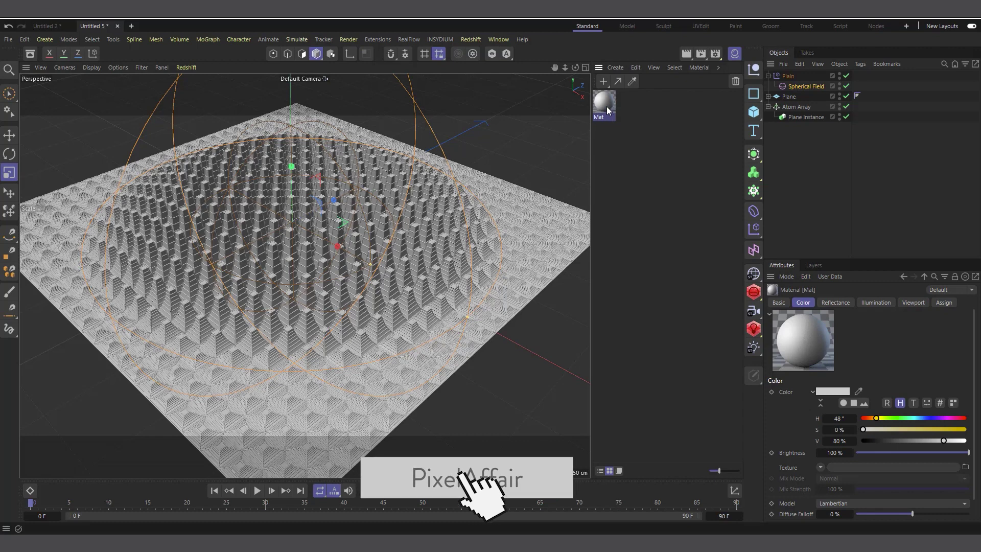
{"action": "left_click_drag", "start_coordinate": [608, 110], "coordinate": [790, 99]}
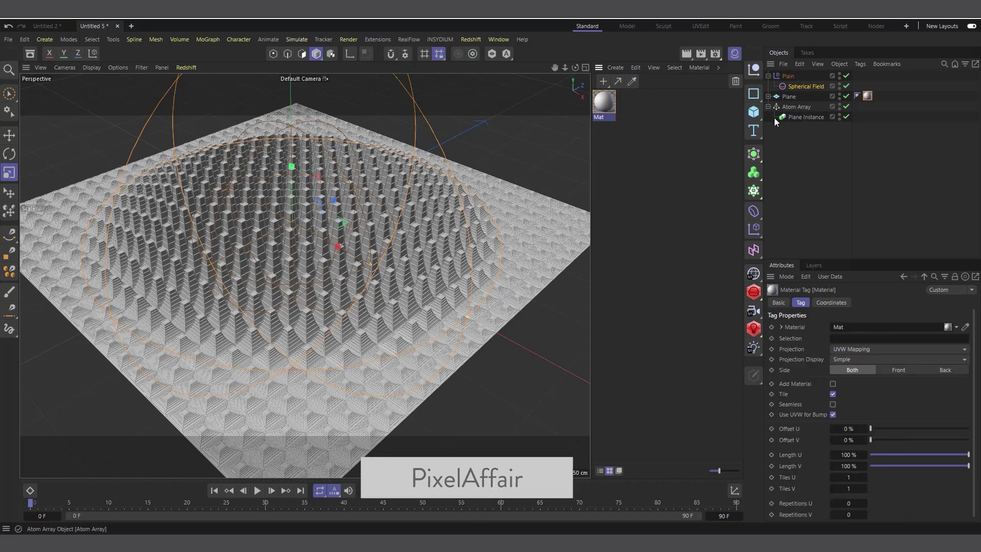
{"action": "left_click", "coordinate": [846, 106]}
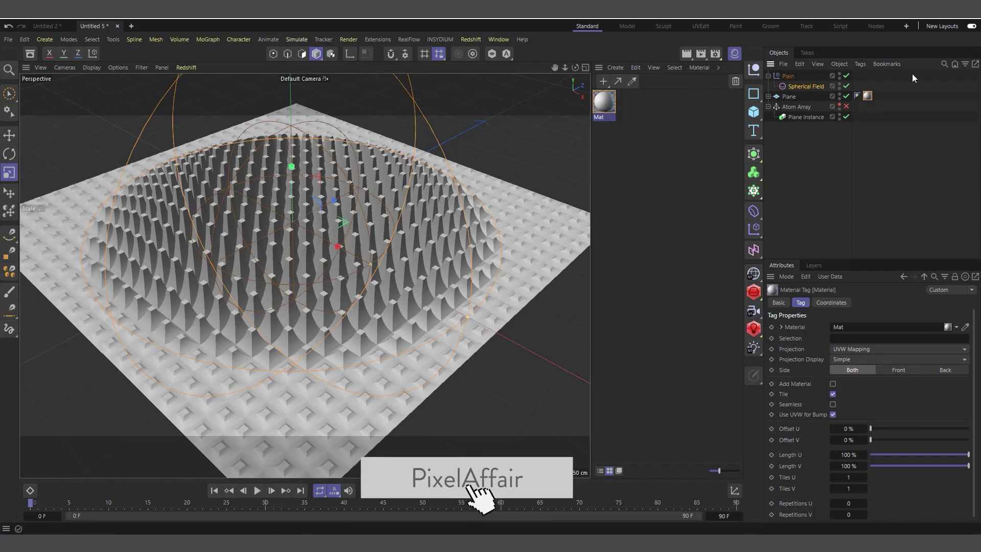
{"action": "scroll", "coordinate": [311, 196], "scroll_direction": "up", "scroll_amount": 2}
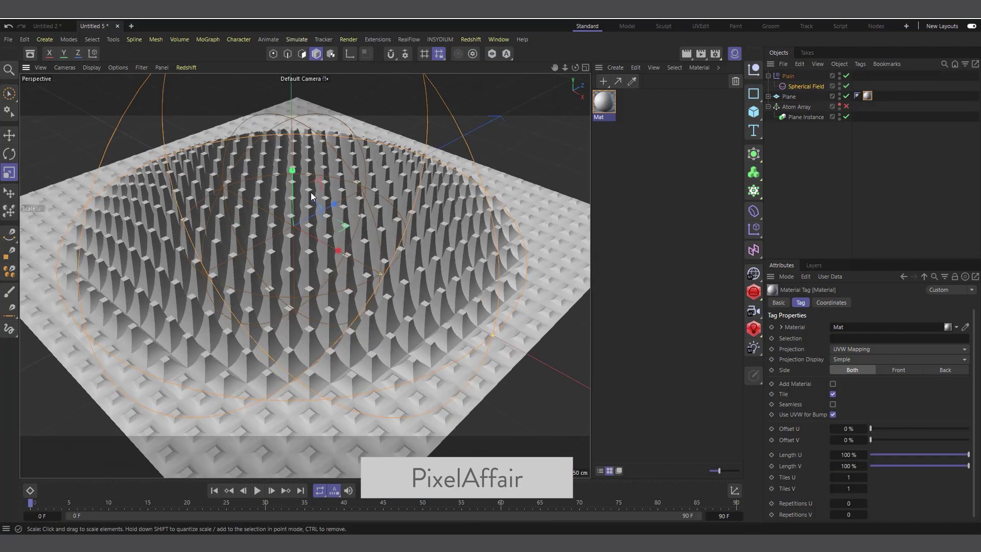
- Darken the Plane's material to near black by lowering its color value to 9%
{"action": "double_click", "coordinate": [604, 102]}
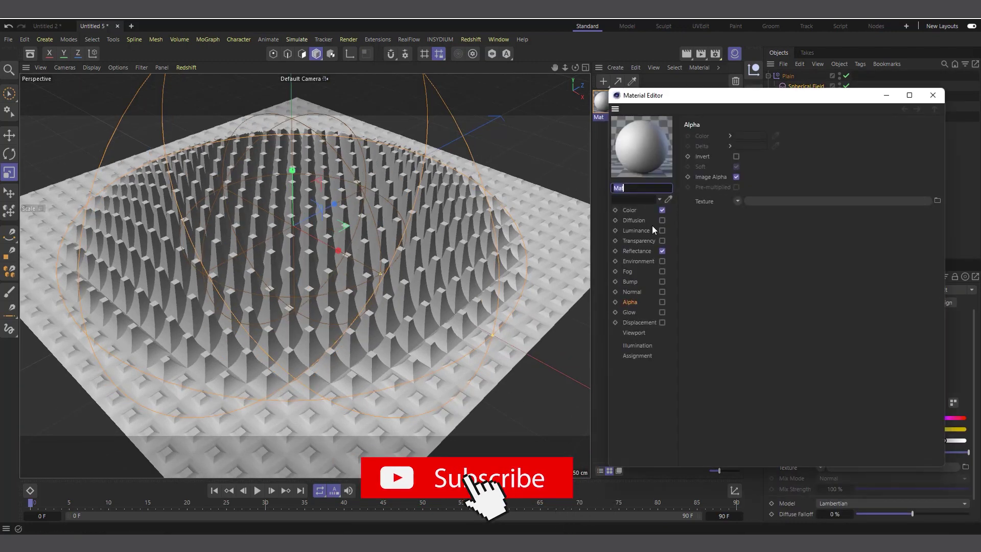
{"action": "left_click", "coordinate": [648, 210]}
{"action": "left_click_drag", "start_coordinate": [819, 187], "coordinate": [793, 193]}
{"action": "left_click", "coordinate": [932, 95]}
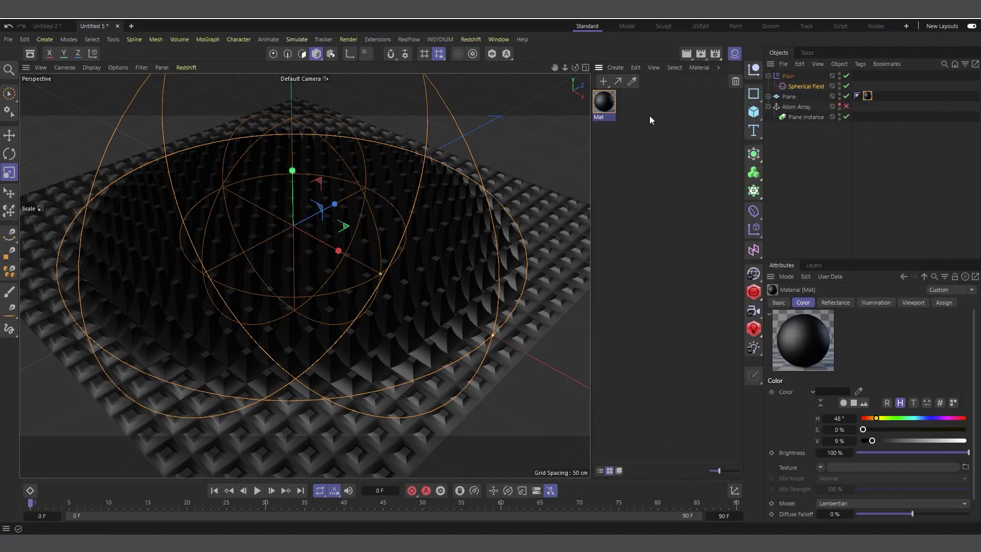
- Soften the dark material's Default Specular layer with 6% specular strength and 0% bump strength
{"action": "double_click", "coordinate": [603, 103]}
{"action": "left_click", "coordinate": [634, 250]}
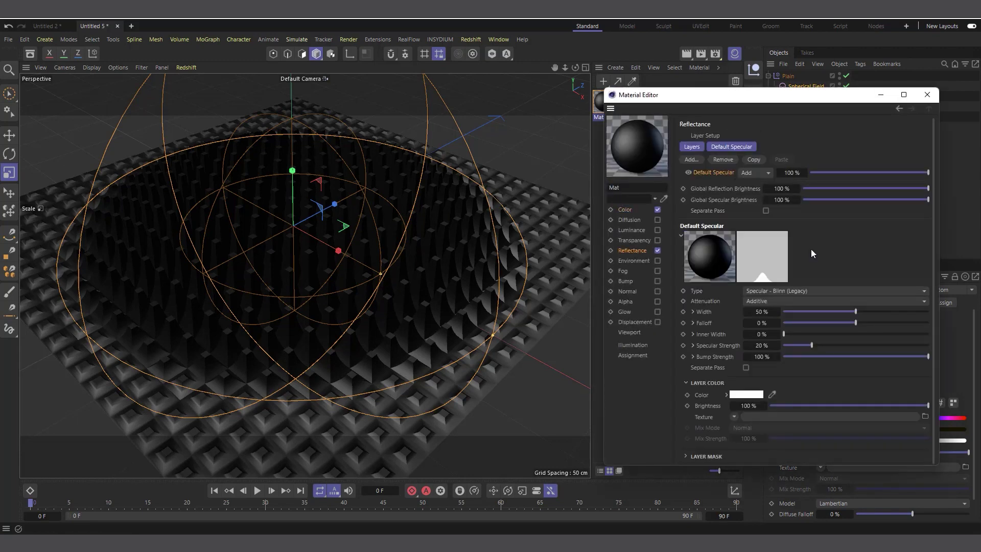
{"action": "left_click", "coordinate": [693, 147]}
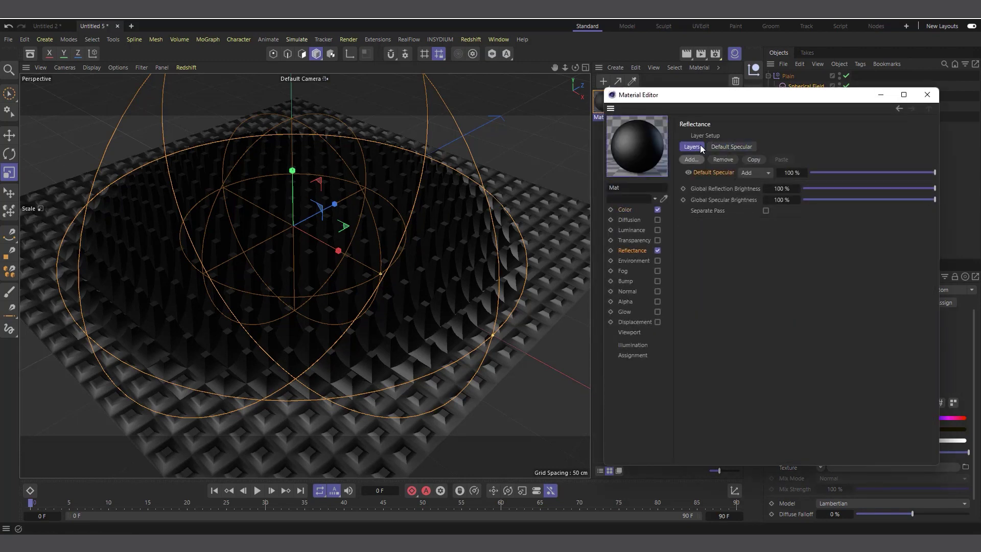
{"action": "left_click", "coordinate": [720, 147]}
{"action": "left_click_drag", "start_coordinate": [812, 291], "coordinate": [791, 283]}
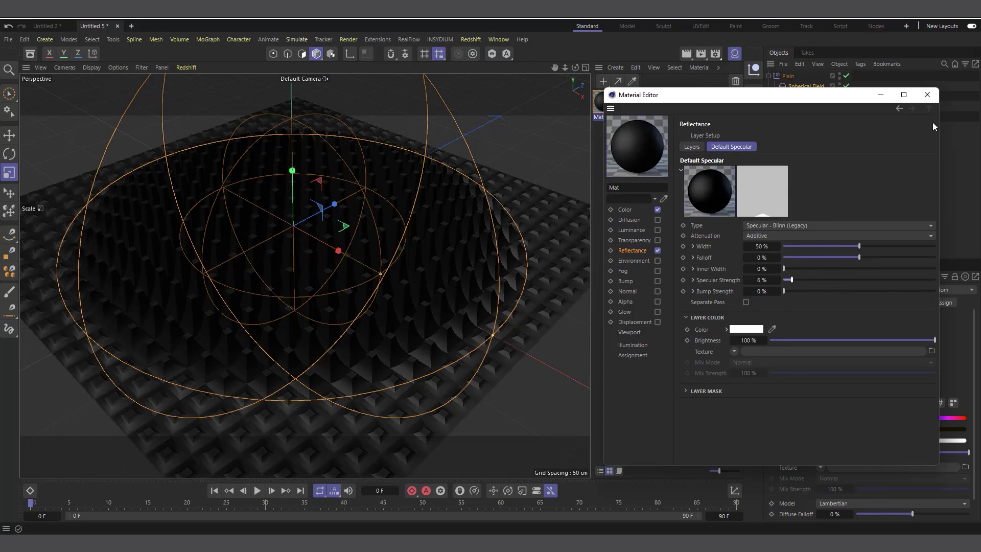
{"action": "left_click", "coordinate": [927, 94]}
{"action": "left_click_drag", "start_coordinate": [335, 284], "coordinate": [275, 267], "text": "alt"}
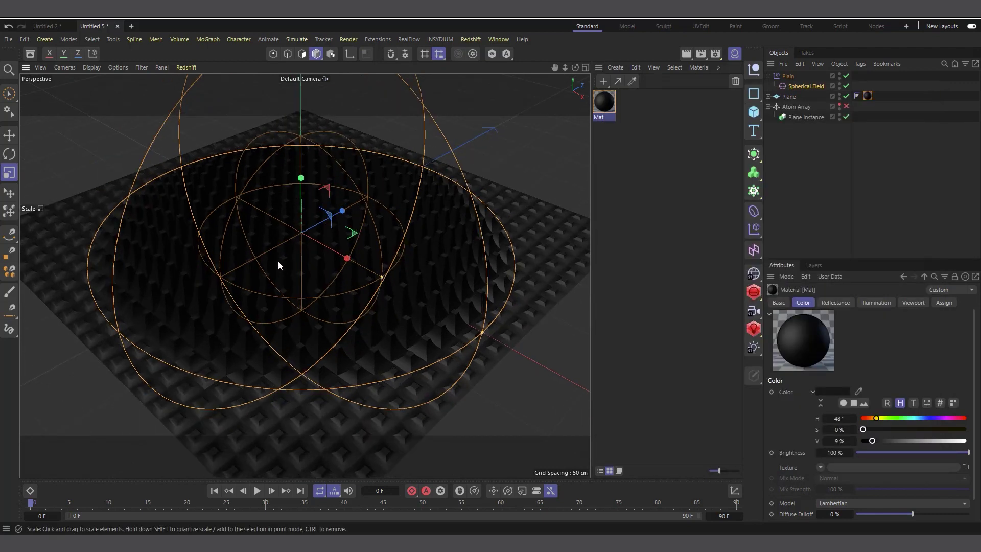
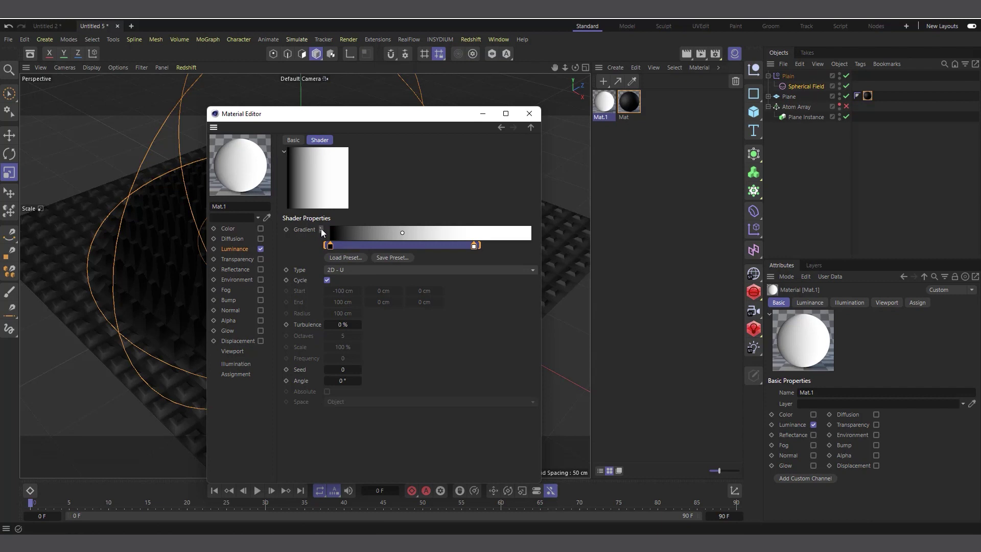
- Set the luminance gradient's interpolation to Step and arrange its knots into a central white band on black, starting at about 39%
{"action": "left_click", "coordinate": [320, 230]}
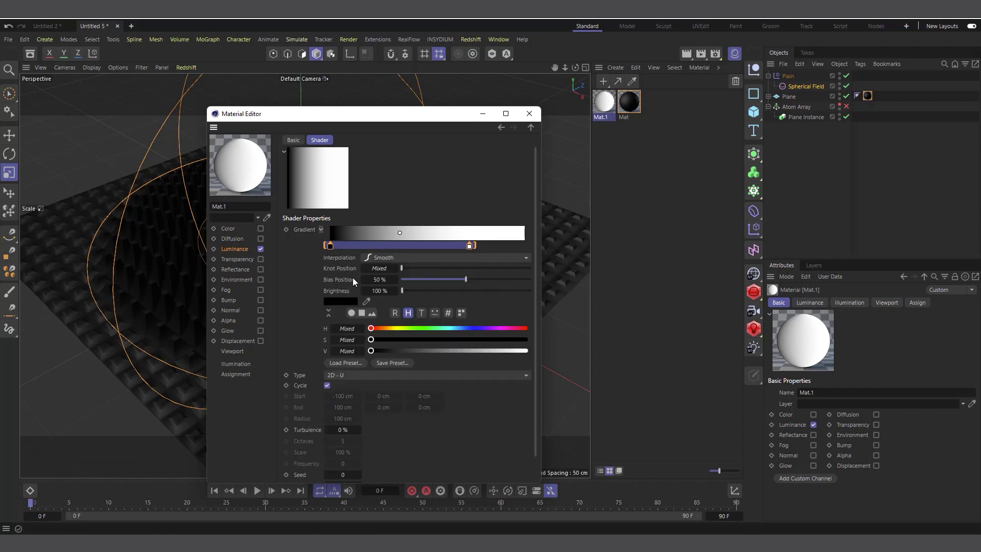
{"action": "left_click", "coordinate": [381, 259]}
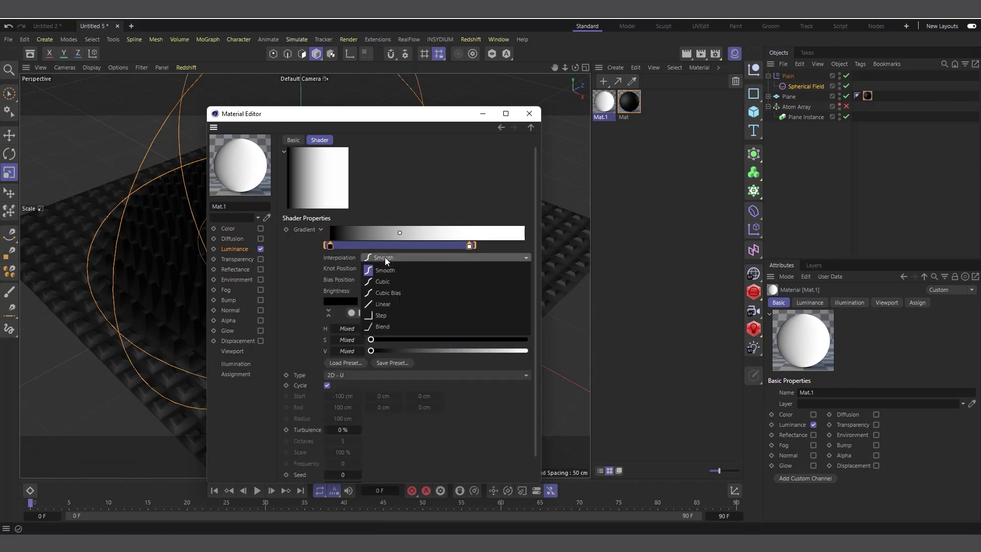
{"action": "left_click", "coordinate": [388, 316]}
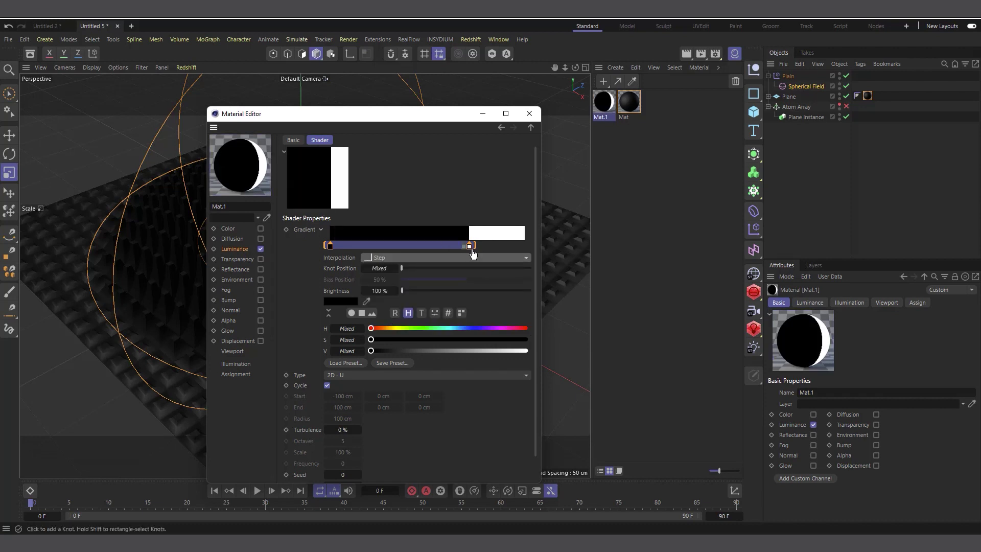
{"action": "left_click_drag", "start_coordinate": [470, 247], "coordinate": [417, 247]}
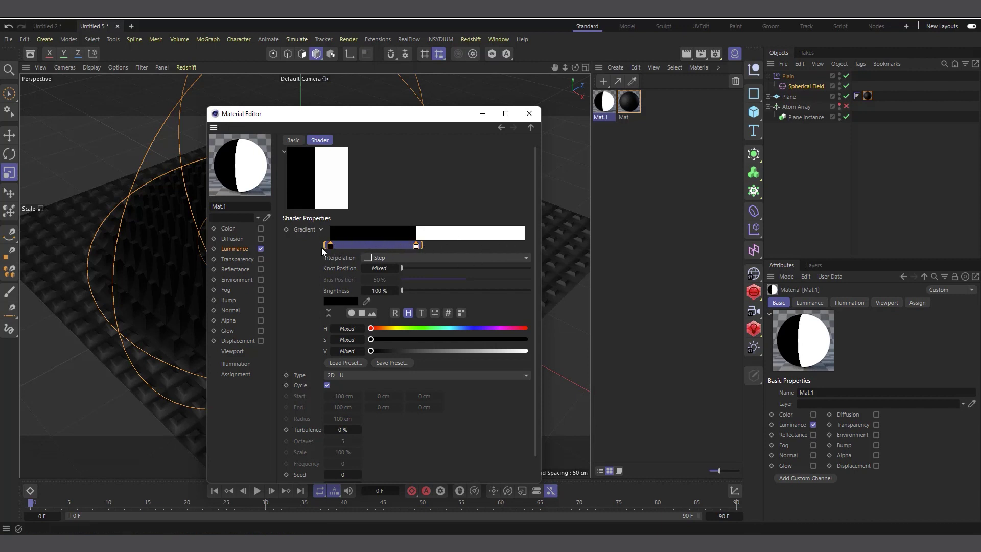
{"action": "left_click", "coordinate": [416, 246]}
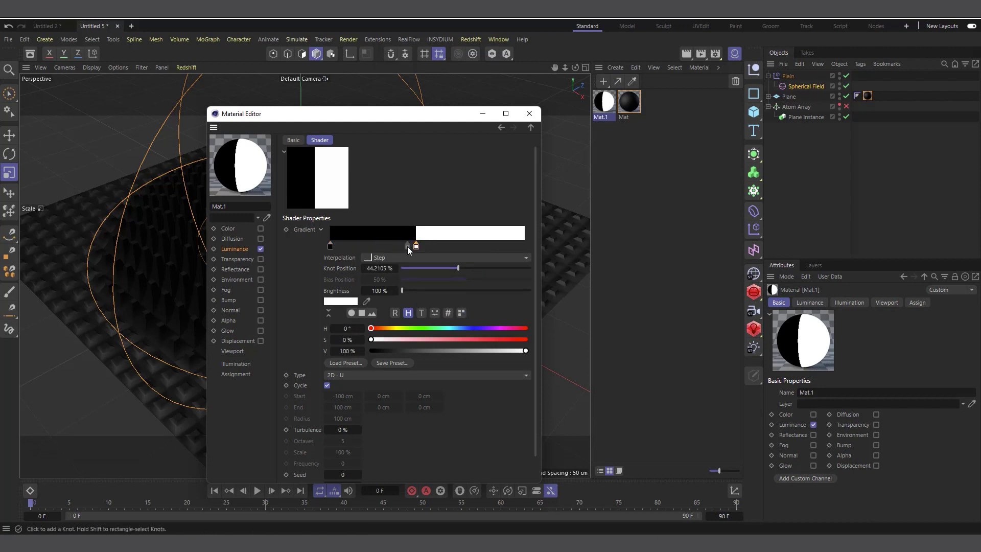
{"action": "left_click", "coordinate": [373, 246]}
{"action": "left_click_drag", "start_coordinate": [373, 247], "coordinate": [405, 246]}
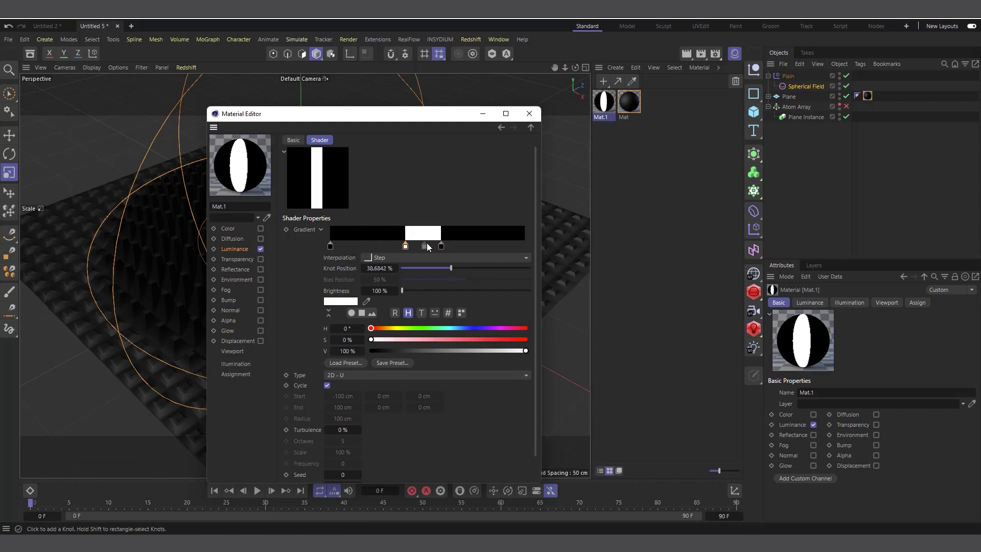
- Wrap the luminance channel's Gradient in a Layer shader and open its layer settings
{"action": "left_click", "coordinate": [240, 249]}
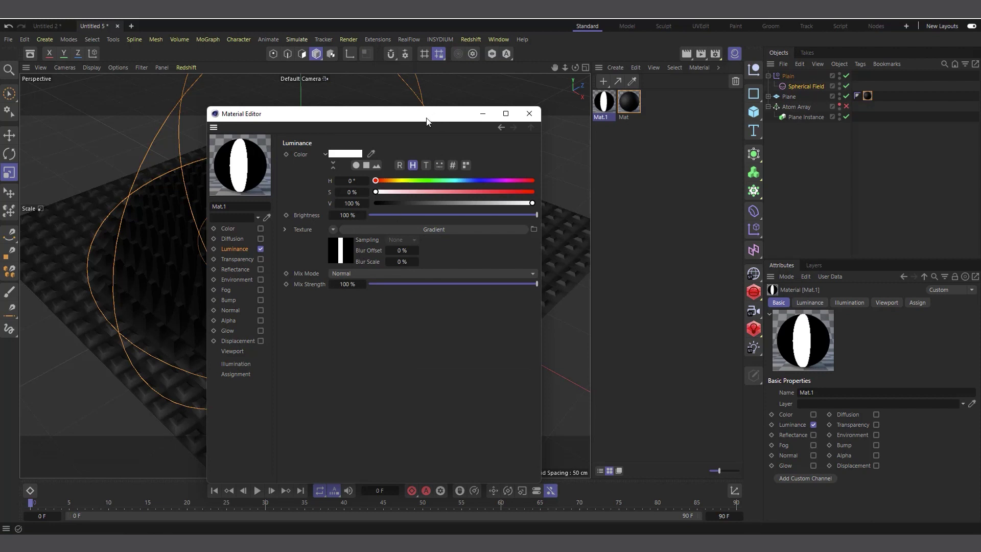
{"action": "left_click_drag", "start_coordinate": [439, 117], "coordinate": [464, 120]}
{"action": "left_click", "coordinate": [366, 266]}
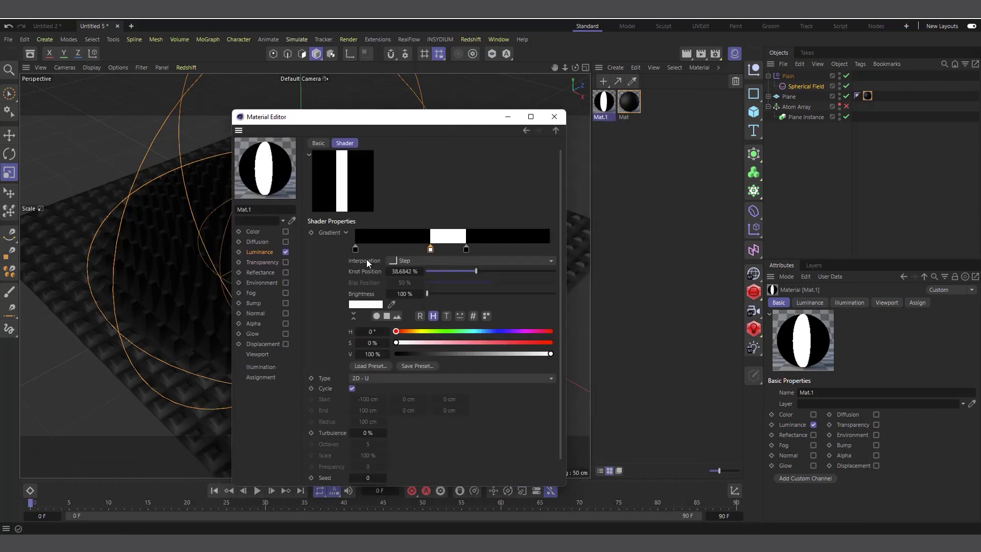
{"action": "left_click", "coordinate": [276, 252]}
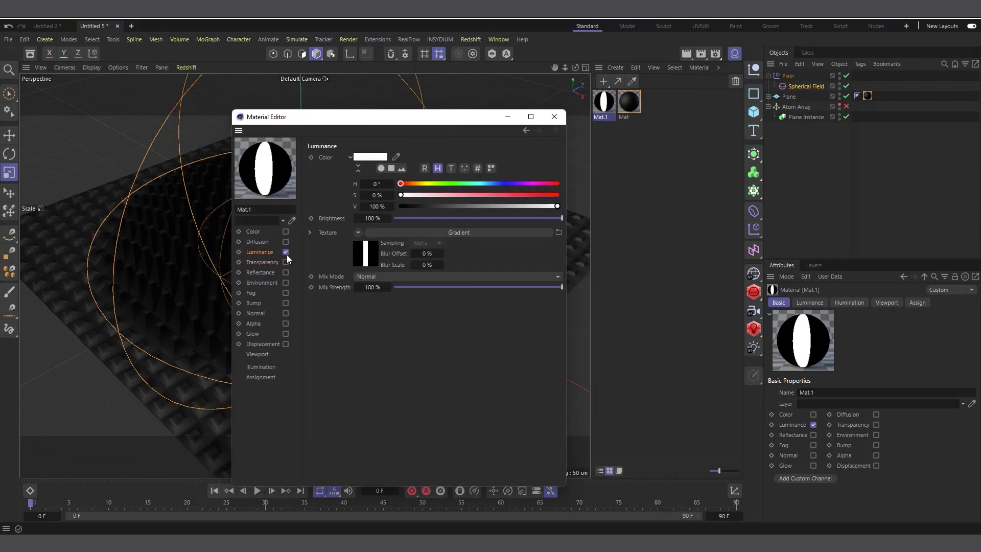
{"action": "left_click", "coordinate": [358, 233]}
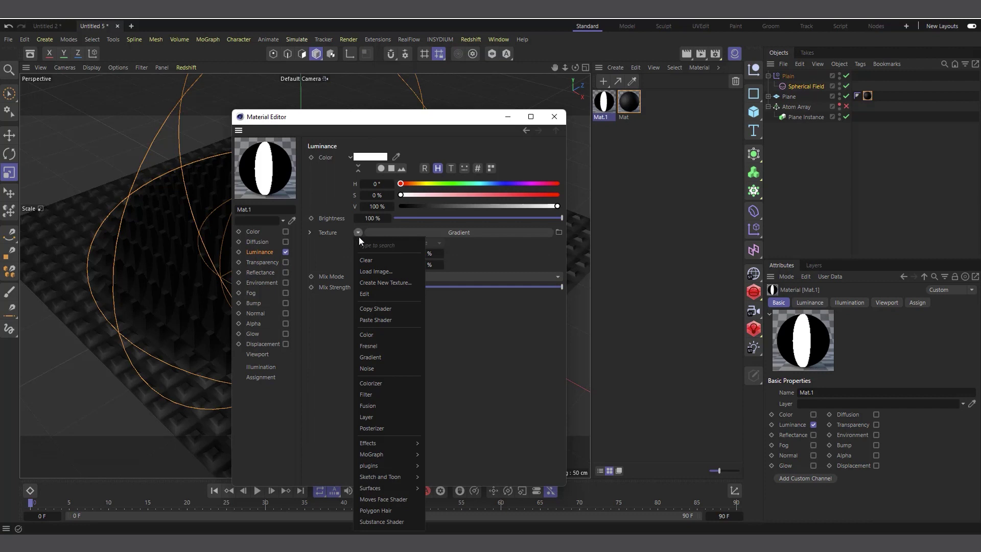
{"action": "left_click", "coordinate": [390, 417]}
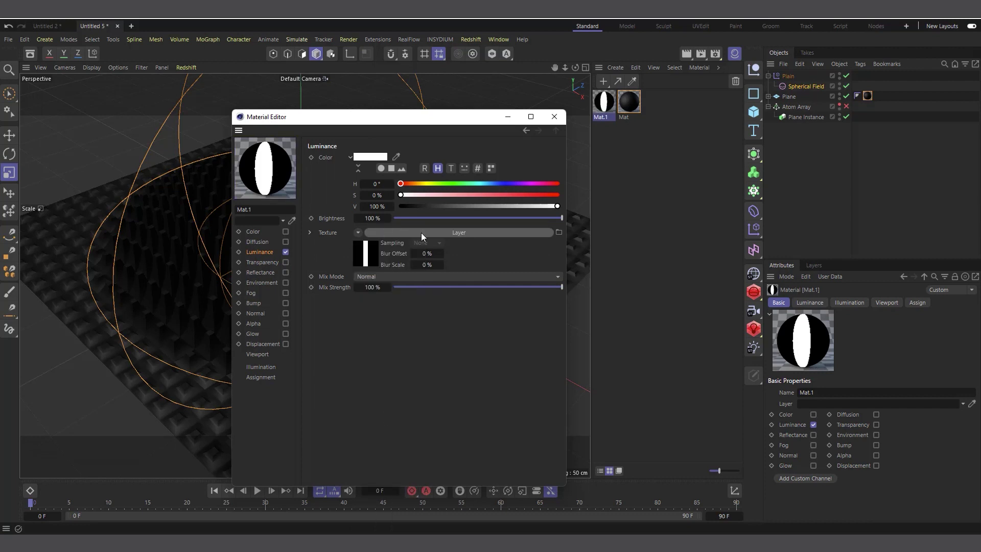
{"action": "left_click", "coordinate": [368, 262]}
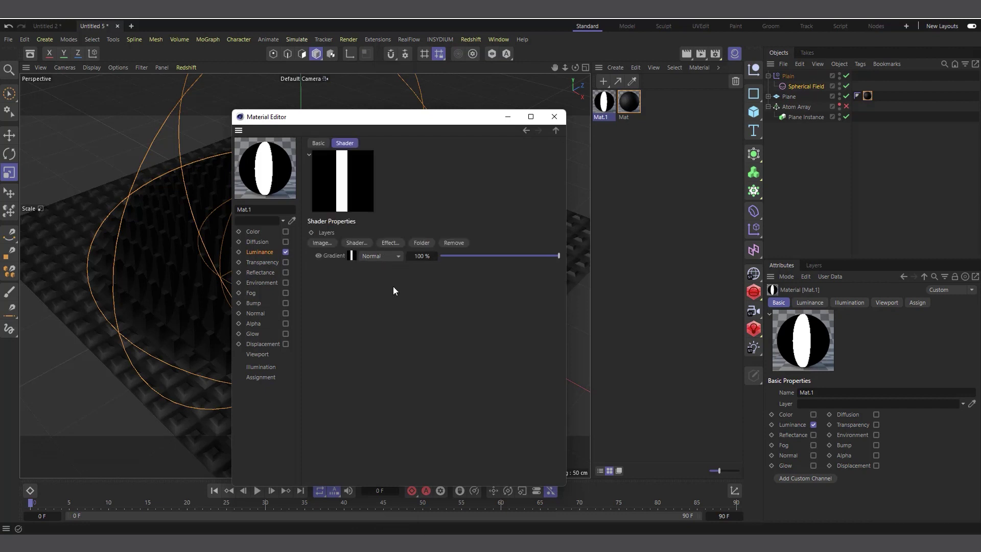
- Duplicate the Gradient layer inside the Layer shader by copying and pasting its shader
{"action": "right_click", "coordinate": [335, 255]}
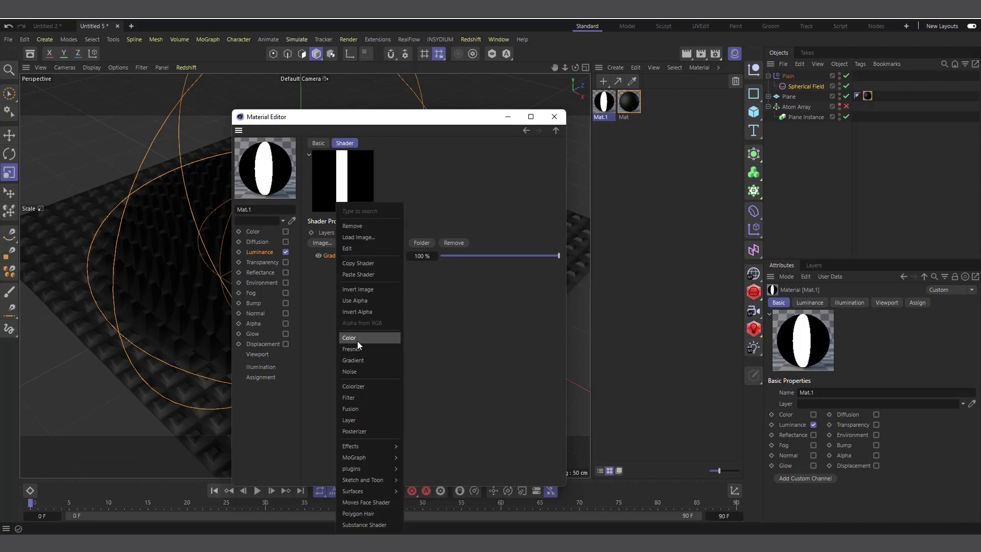
{"action": "left_click", "coordinate": [367, 265]}
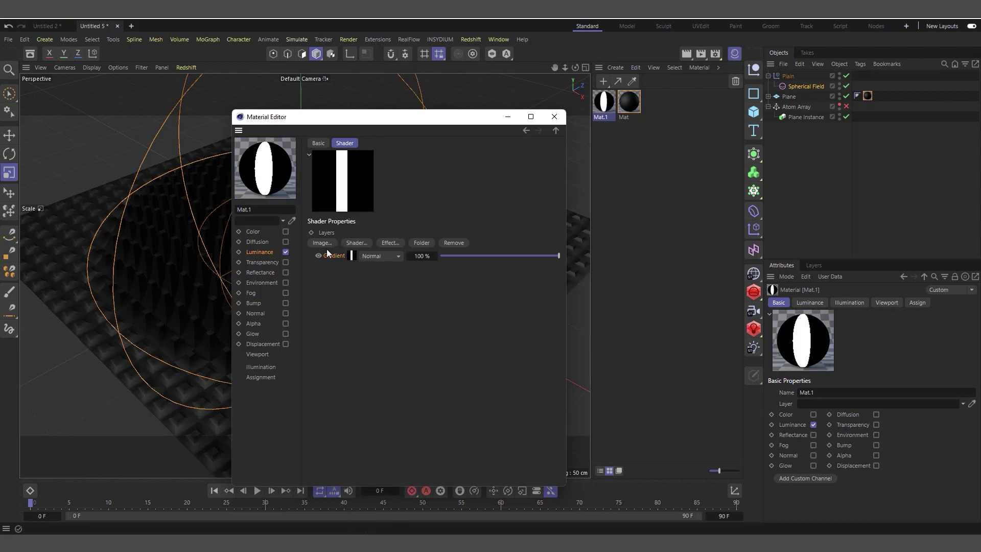
{"action": "right_click", "coordinate": [332, 256]}
{"action": "left_click", "coordinate": [357, 274]}
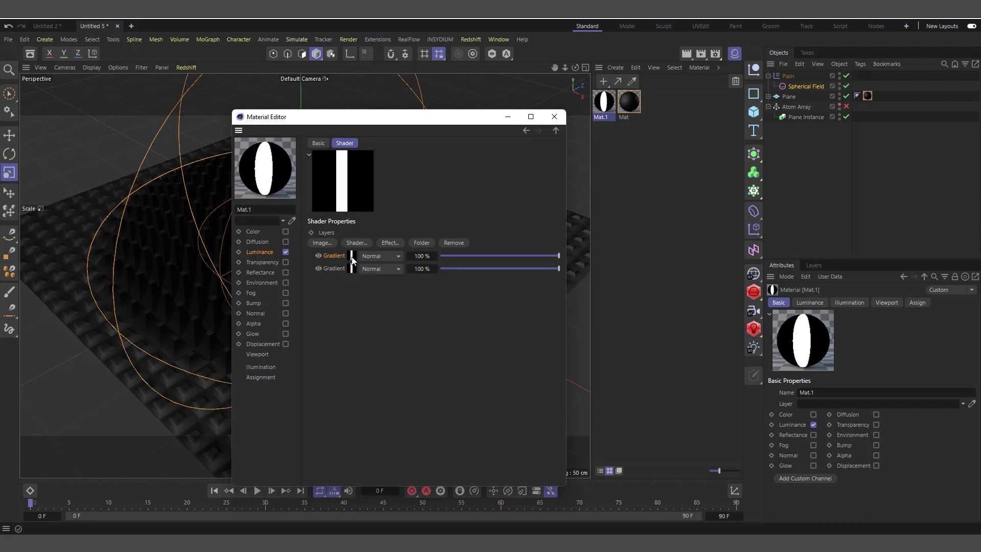
- Change the upper gradient layer's type to 2D - V and its blending mode to Add to form a white cross
{"action": "left_click", "coordinate": [351, 260]}
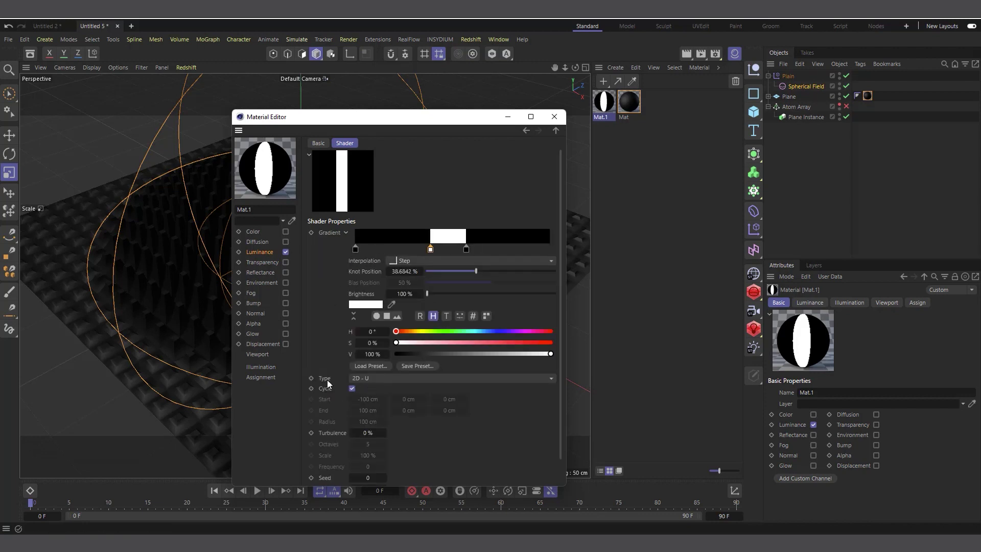
{"action": "left_click", "coordinate": [383, 378]}
{"action": "left_click", "coordinate": [387, 402]}
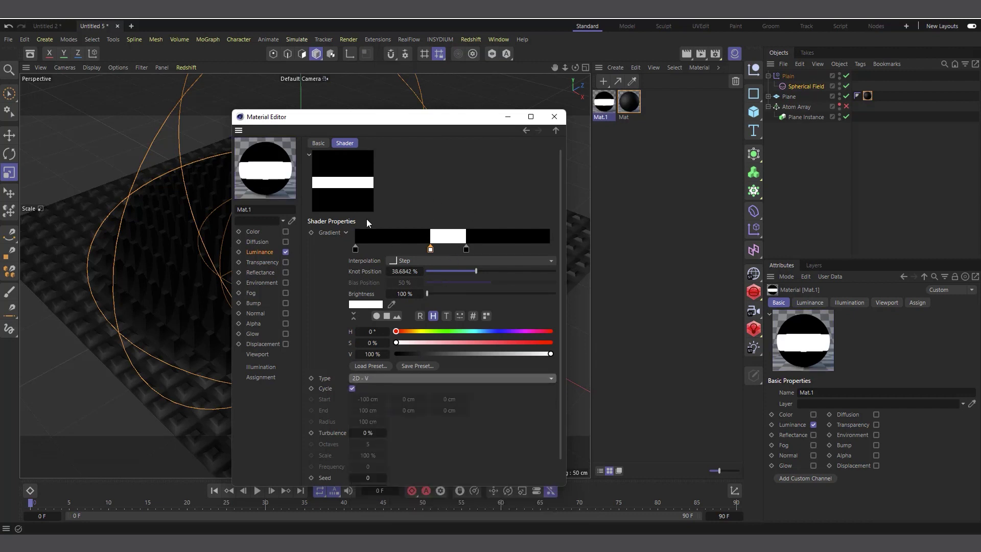
{"action": "left_click", "coordinate": [555, 131]}
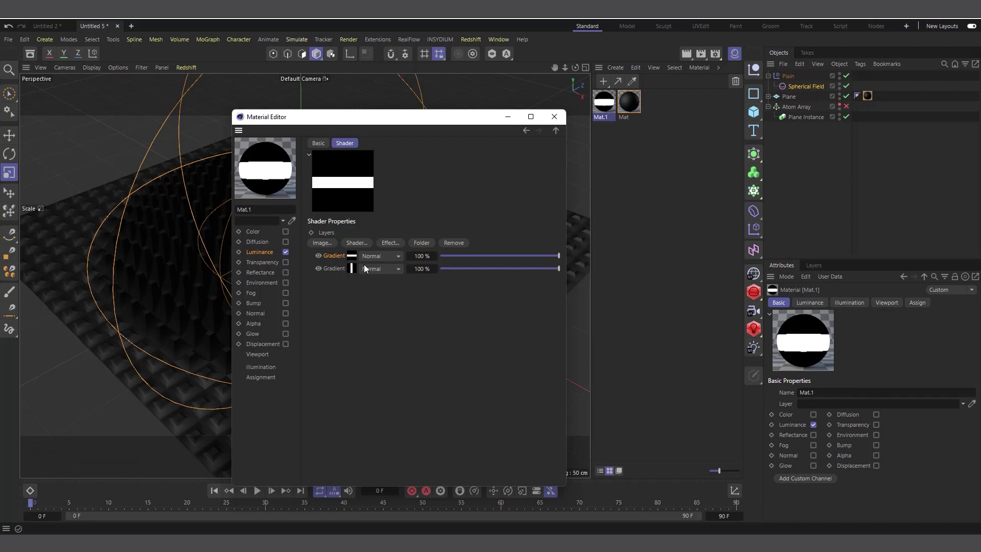
{"action": "left_click", "coordinate": [381, 258]}
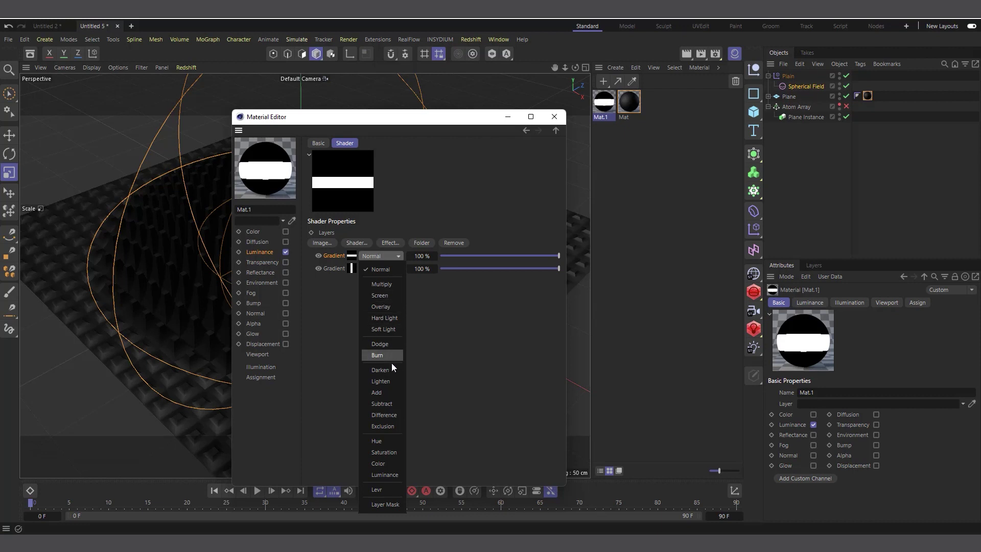
{"action": "left_click", "coordinate": [382, 394]}
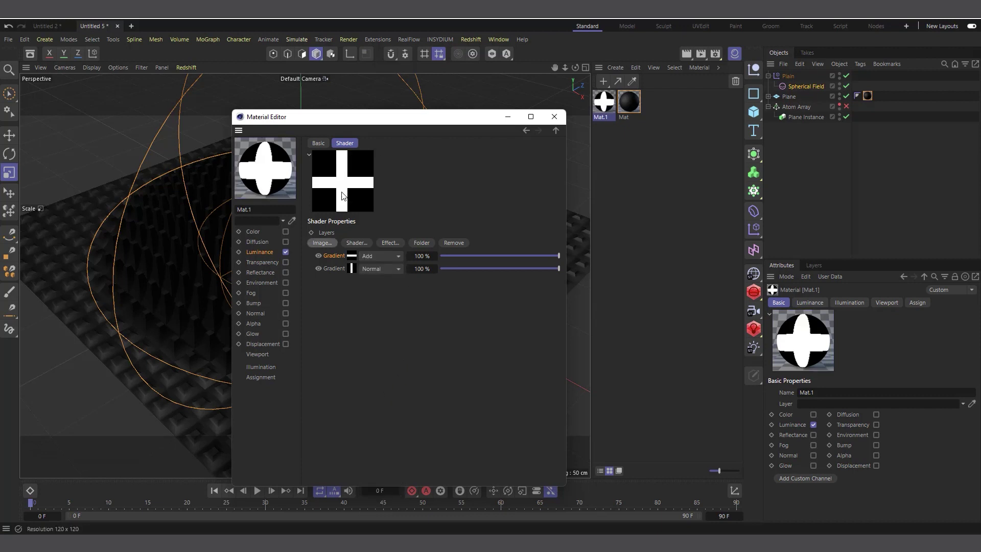
- Close the material settings and apply the white-cross luminance material to the Plane
{"action": "left_click", "coordinate": [555, 119]}
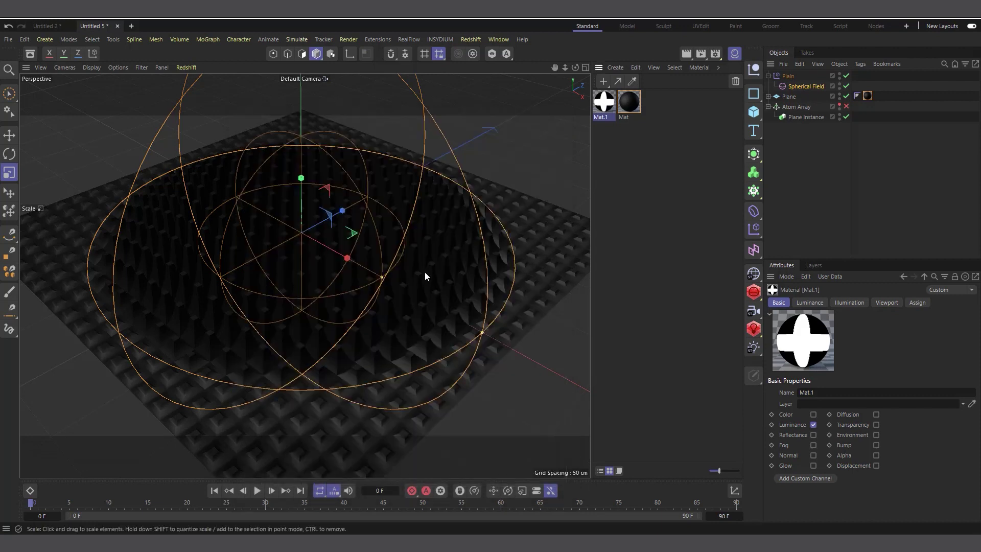
{"action": "left_click_drag", "start_coordinate": [606, 111], "coordinate": [790, 102]}
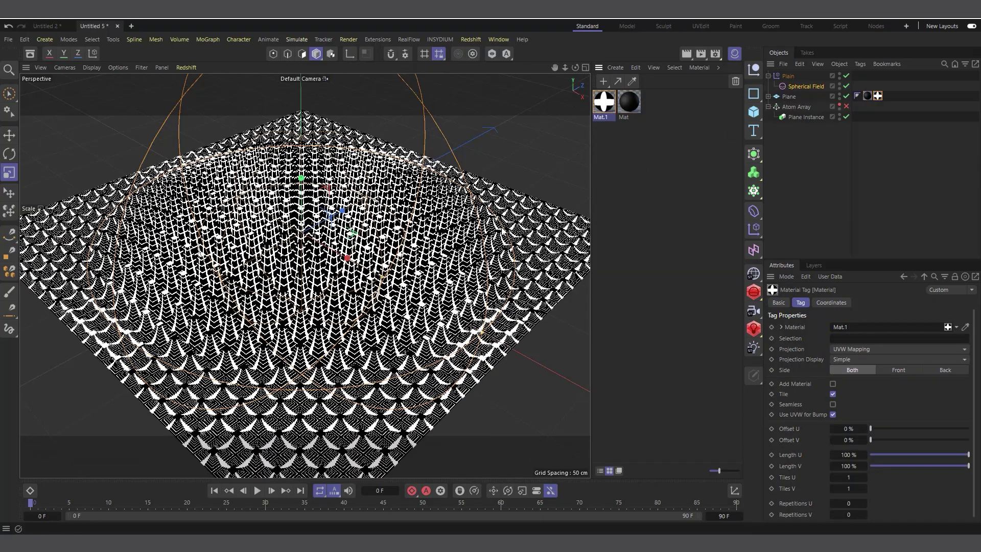
{"action": "left_click_drag", "start_coordinate": [334, 307], "coordinate": [325, 306], "text": "alt"}
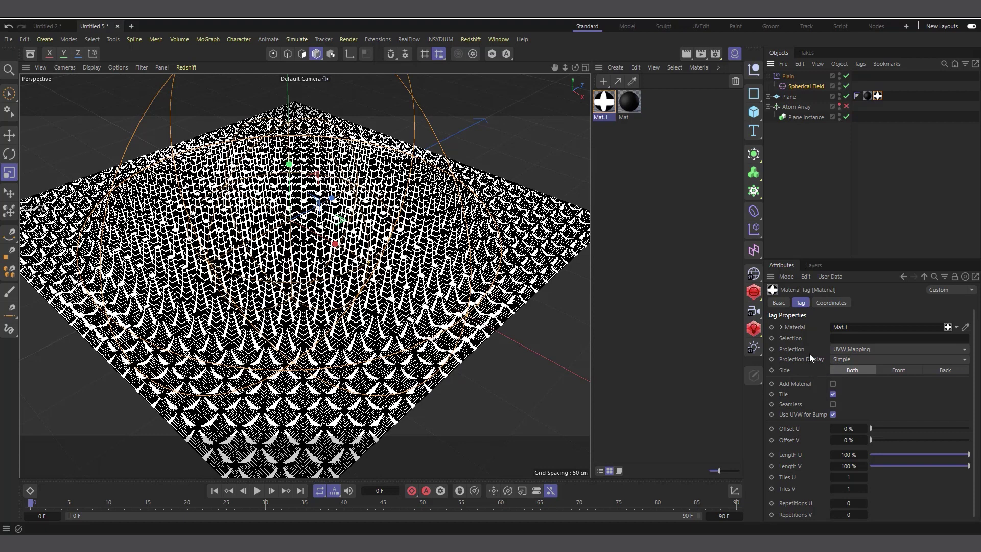
- Set the projection of the Plane's white-cross material tag to Flat
{"action": "left_click", "coordinate": [860, 348]}
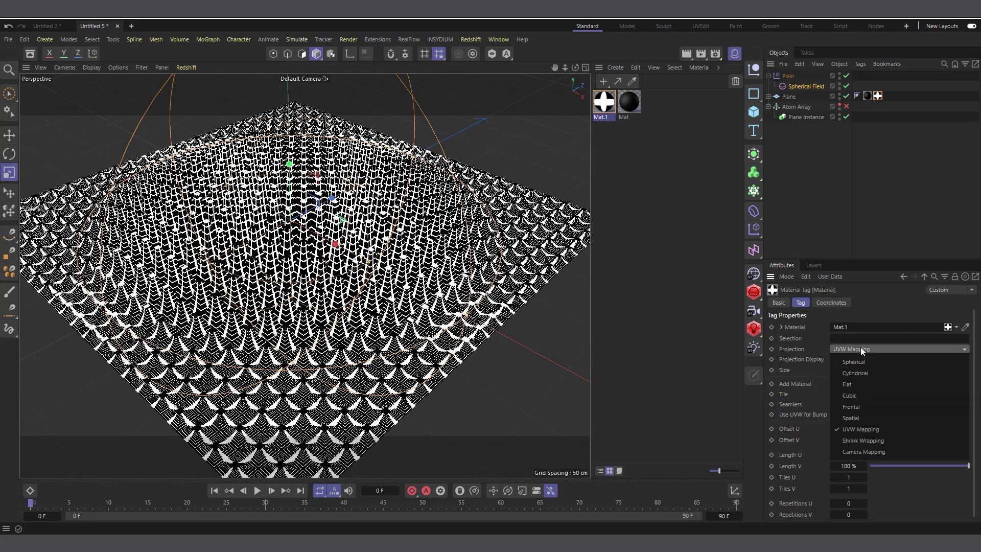
{"action": "left_click", "coordinate": [862, 386]}
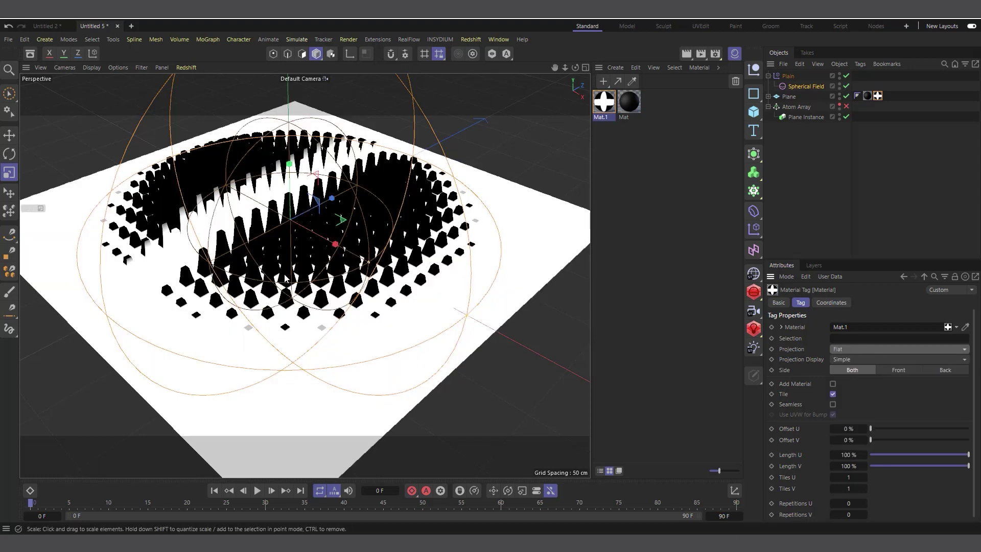
{"action": "scroll", "coordinate": [342, 271], "scroll_direction": "down", "scroll_amount": 3}
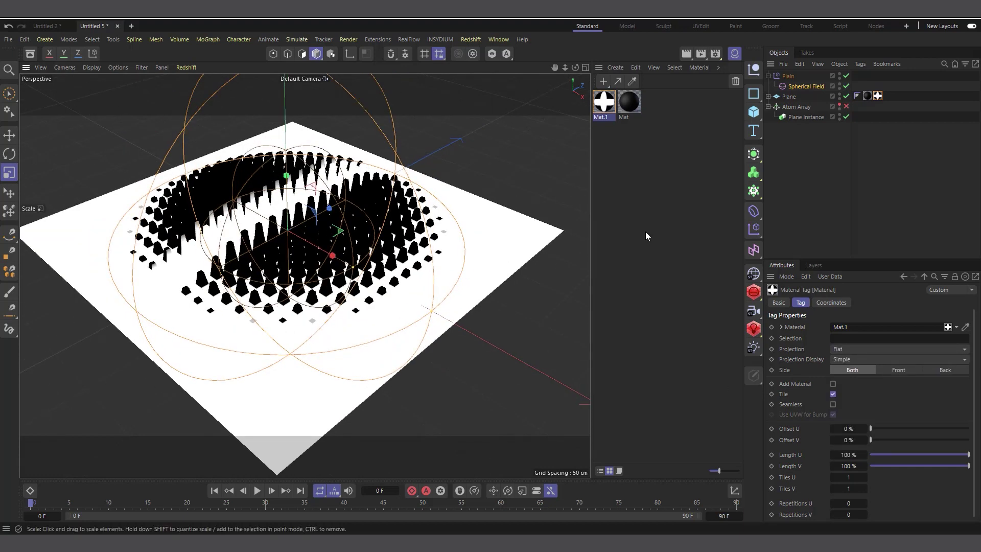
- Enable texture mode and rotate the flat projection so the white cross lies horizontally across the spiked plane
{"action": "left_click", "coordinate": [331, 54]}
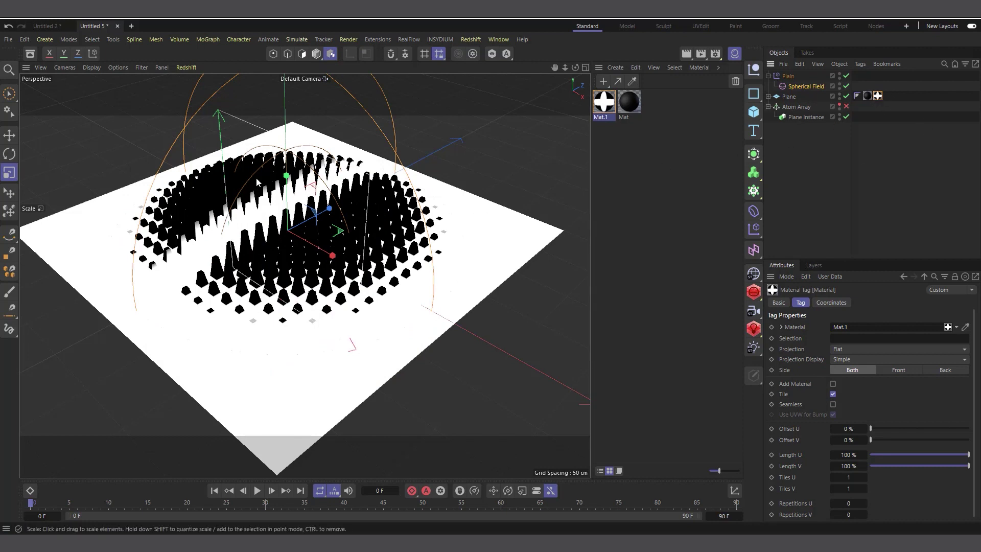
{"action": "scroll", "coordinate": [346, 306], "scroll_direction": "down", "scroll_amount": 2}
{"action": "scroll", "coordinate": [346, 305], "scroll_direction": "down", "scroll_amount": 2}
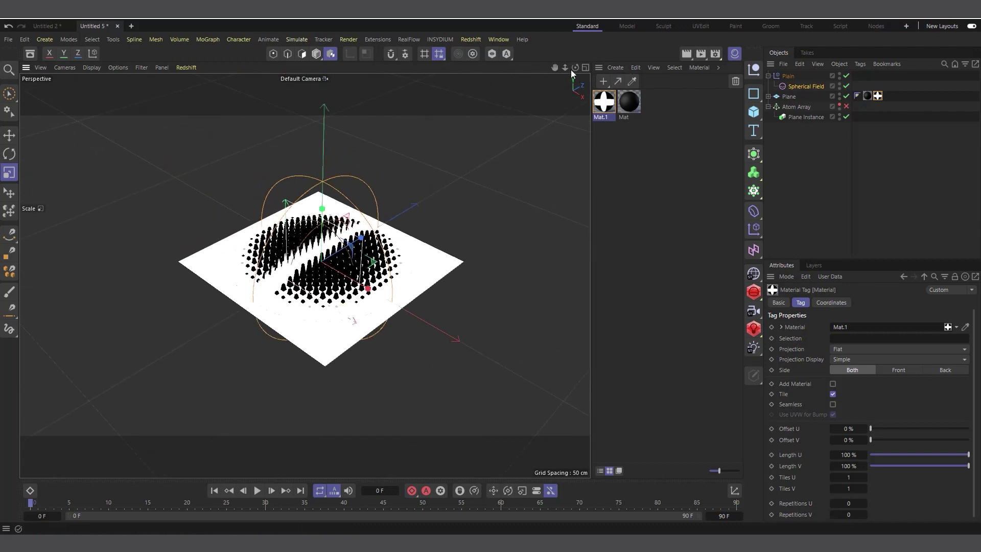
{"action": "left_click_drag", "start_coordinate": [575, 67], "coordinate": [557, 92]}
{"action": "scroll", "coordinate": [300, 224], "scroll_direction": "up", "scroll_amount": 2}
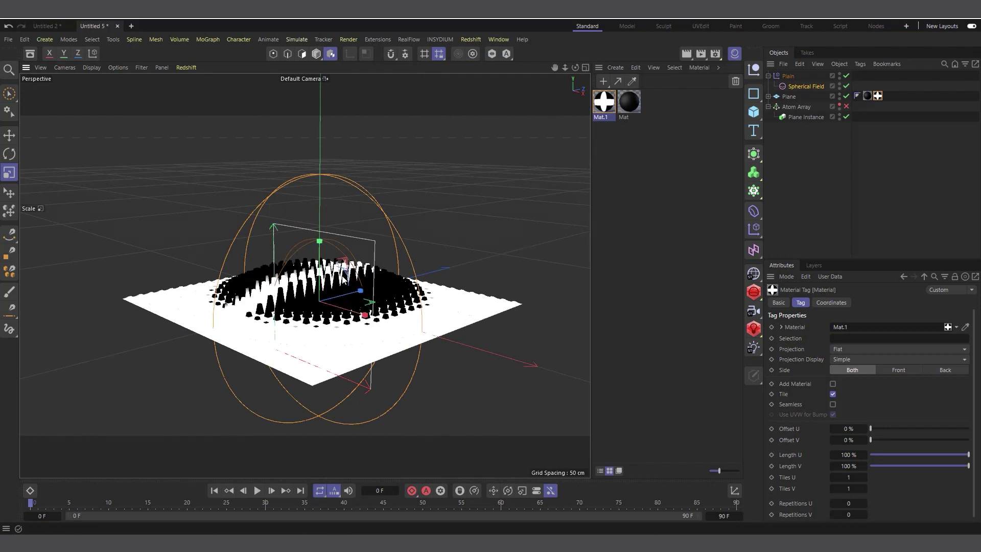
{"action": "key", "text": "r"}
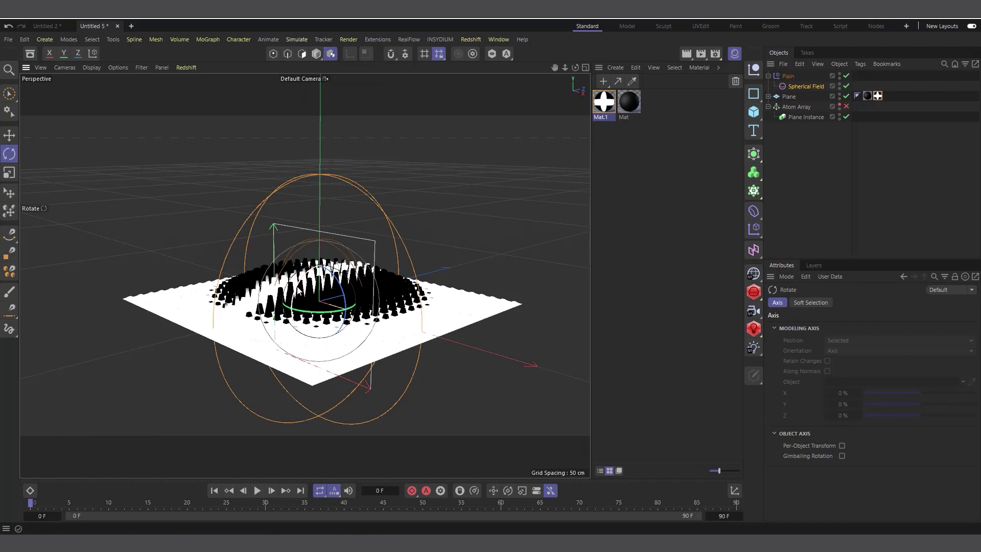
{"action": "left_click_drag", "start_coordinate": [294, 301], "coordinate": [324, 286]}
{"action": "left_click_drag", "start_coordinate": [578, 71], "coordinate": [304, 334]}
{"action": "scroll", "coordinate": [321, 272], "scroll_direction": "up", "scroll_amount": 5}
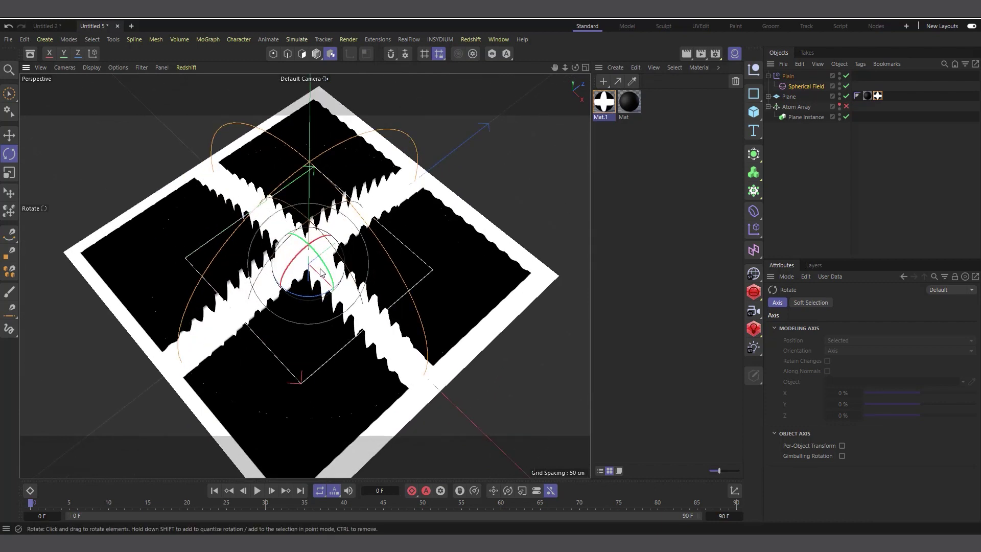
{"action": "scroll", "coordinate": [321, 270], "scroll_direction": "up", "scroll_amount": 1}
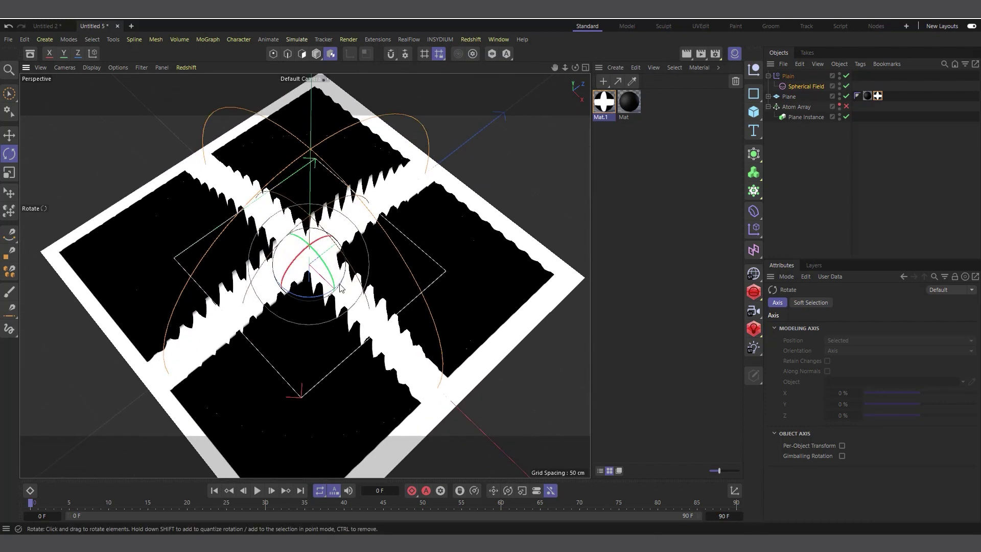
{"action": "scroll", "coordinate": [293, 289], "scroll_direction": "down", "scroll_amount": 2}
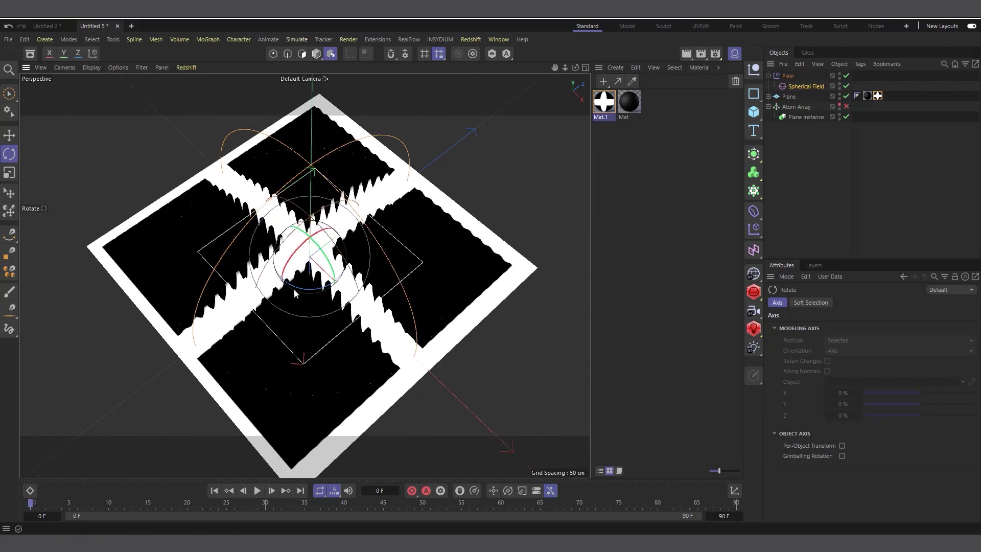
- Scale down the white-cross texture projection to about half its size over the plane
{"action": "left_click", "coordinate": [878, 96]}
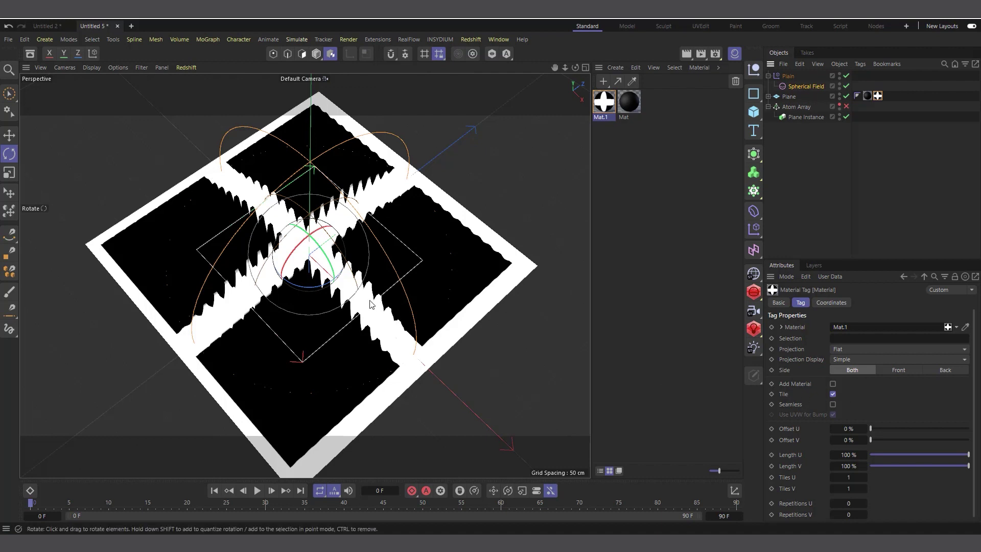
{"action": "key", "text": "t"}
{"action": "left_click_drag", "start_coordinate": [494, 191], "coordinate": [341, 230]}
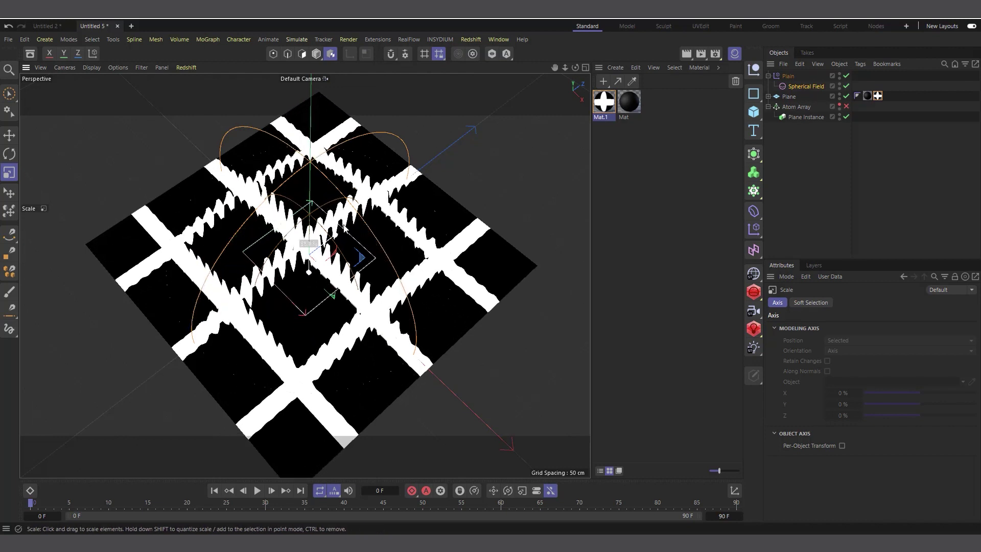
- Turn off tiling on the white-cross material tag to leave a single cross at the plane's centre
{"action": "left_click", "coordinate": [878, 97]}
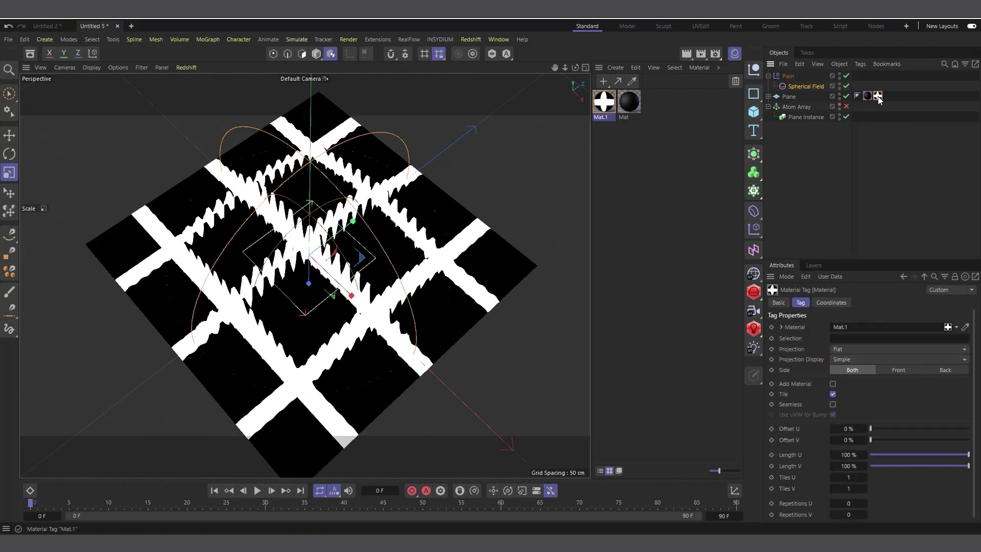
{"action": "left_click", "coordinate": [833, 394]}
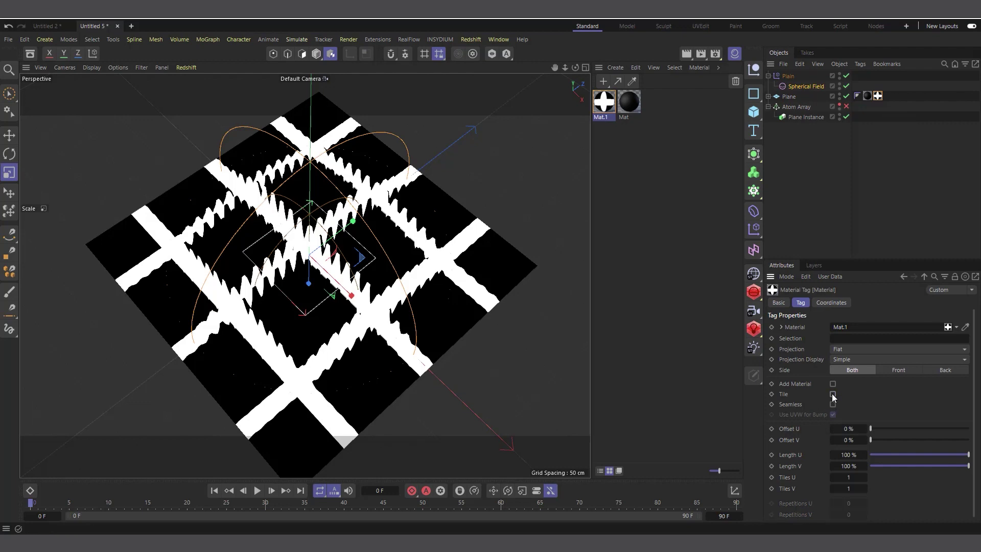
{"action": "scroll", "coordinate": [330, 300], "scroll_direction": "up", "scroll_amount": 5}
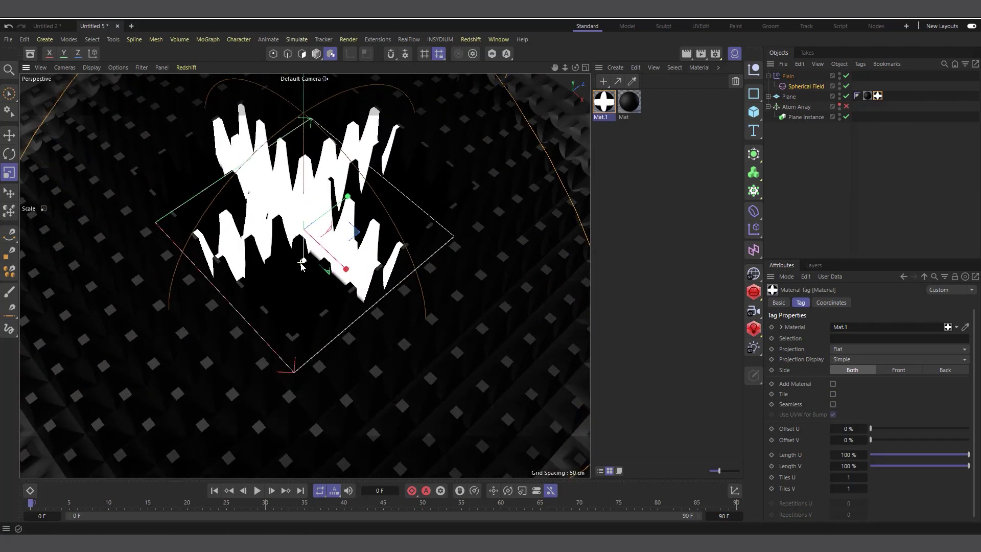
{"action": "scroll", "coordinate": [272, 262], "scroll_direction": "down", "scroll_amount": 2}
{"action": "scroll", "coordinate": [272, 264], "scroll_direction": "down", "scroll_amount": 3}
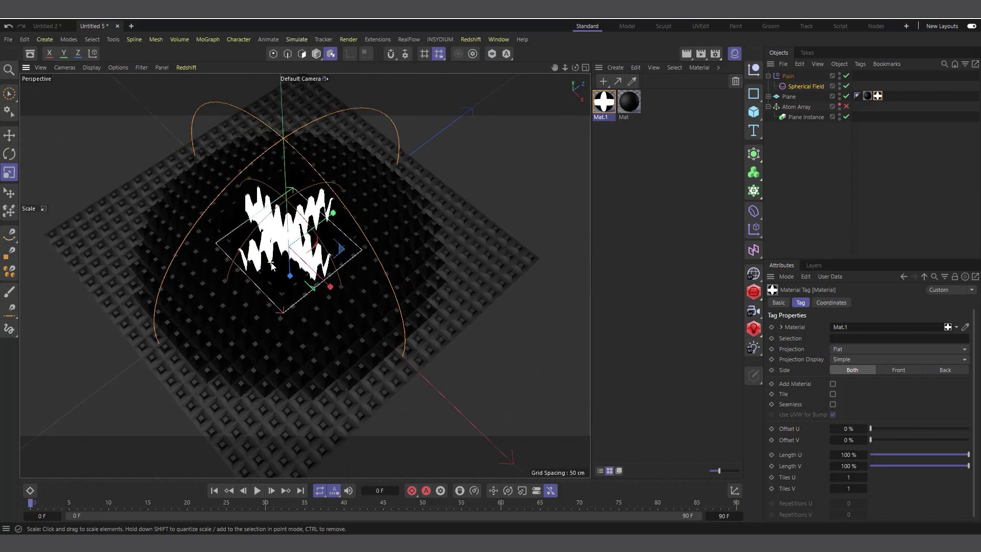
- Enlarge the texture projection slightly and render the view to check the white cross on the central spikes
{"action": "left_click_drag", "start_coordinate": [194, 293], "coordinate": [227, 270]}
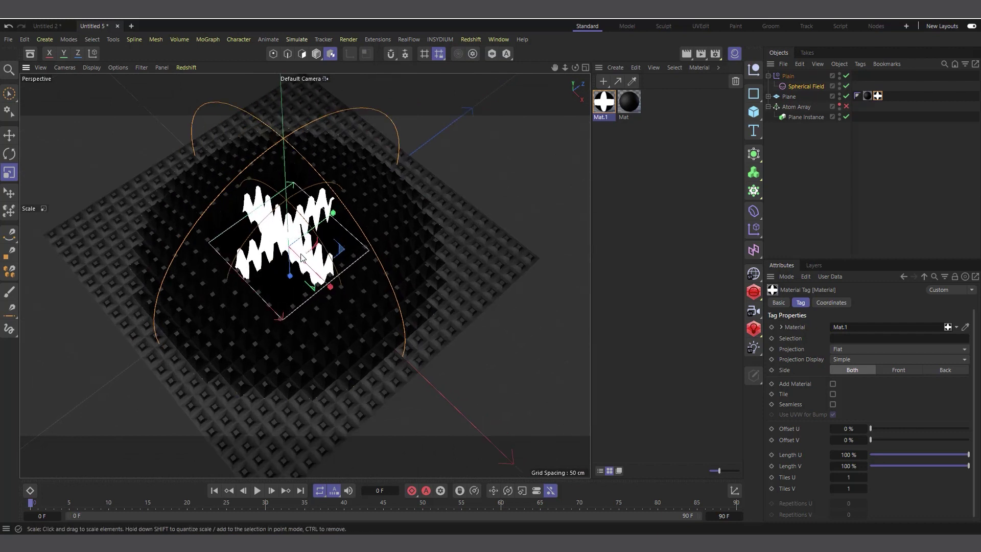
{"action": "scroll", "coordinate": [423, 321], "scroll_direction": "down", "scroll_amount": 3}
{"action": "scroll", "coordinate": [339, 329], "scroll_direction": "up", "scroll_amount": 2}
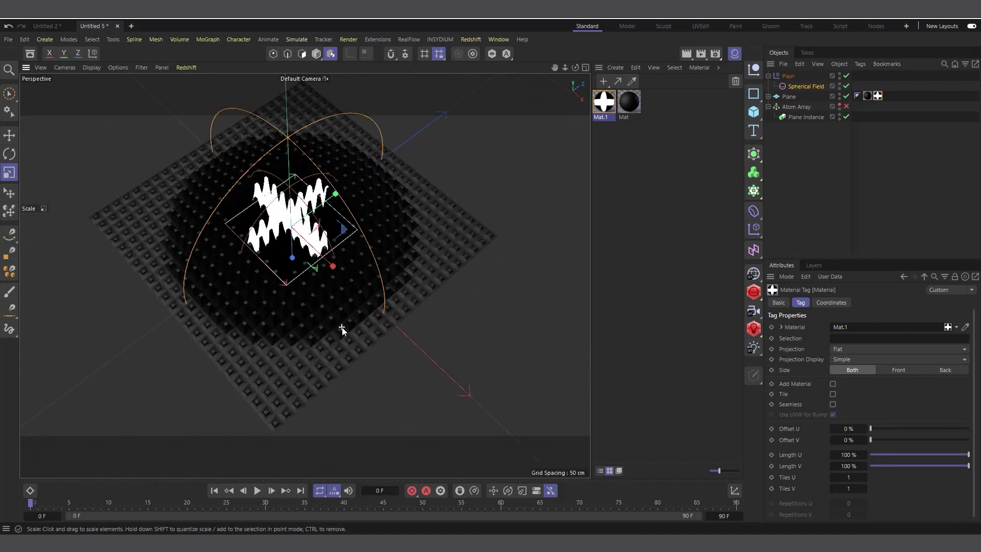
{"action": "scroll", "coordinate": [279, 204], "scroll_direction": "up", "scroll_amount": 3}
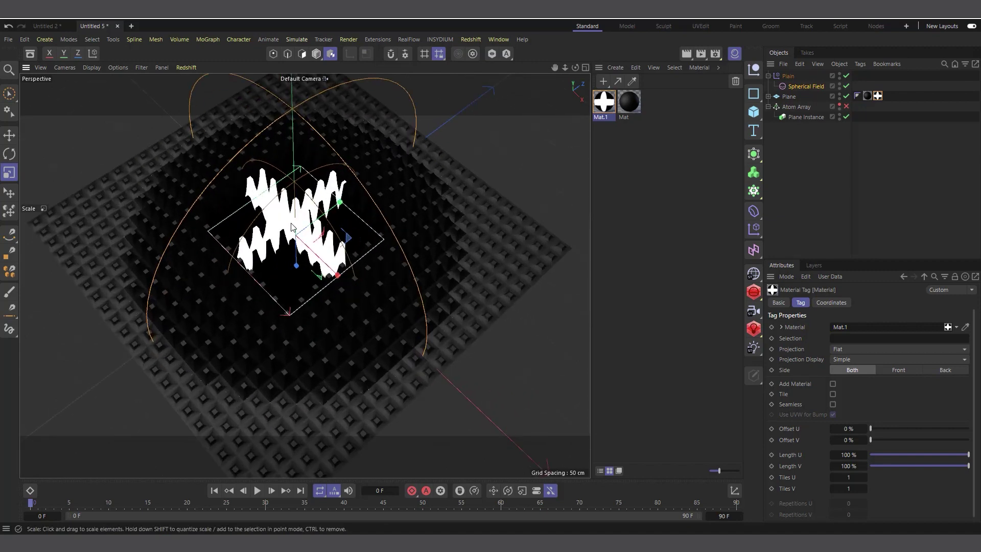
{"action": "left_click", "coordinate": [686, 56]}
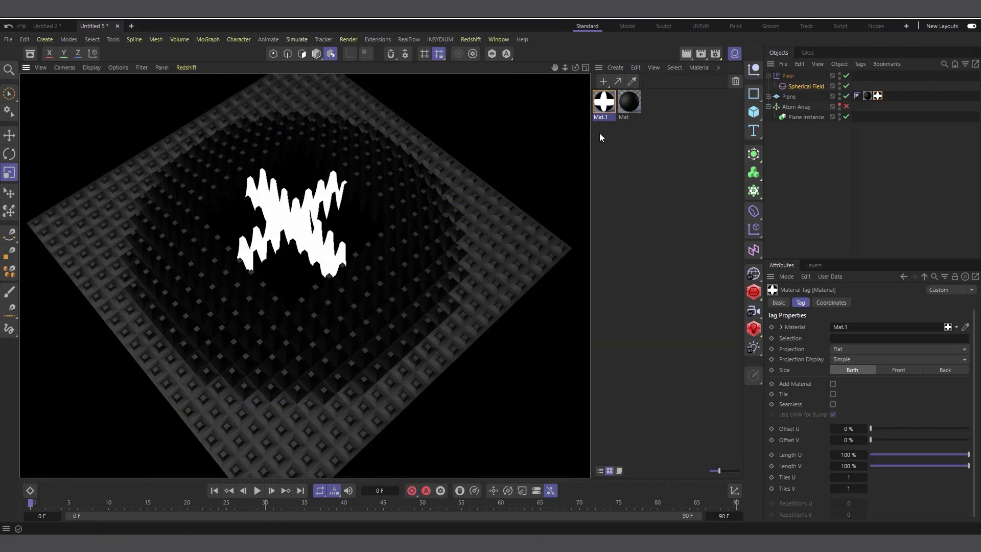
- Copy Mat.1's white-cross Layer shader from Luminance into the Alpha texture, disable Luminance and enable Alpha
{"action": "double_click", "coordinate": [608, 109]}
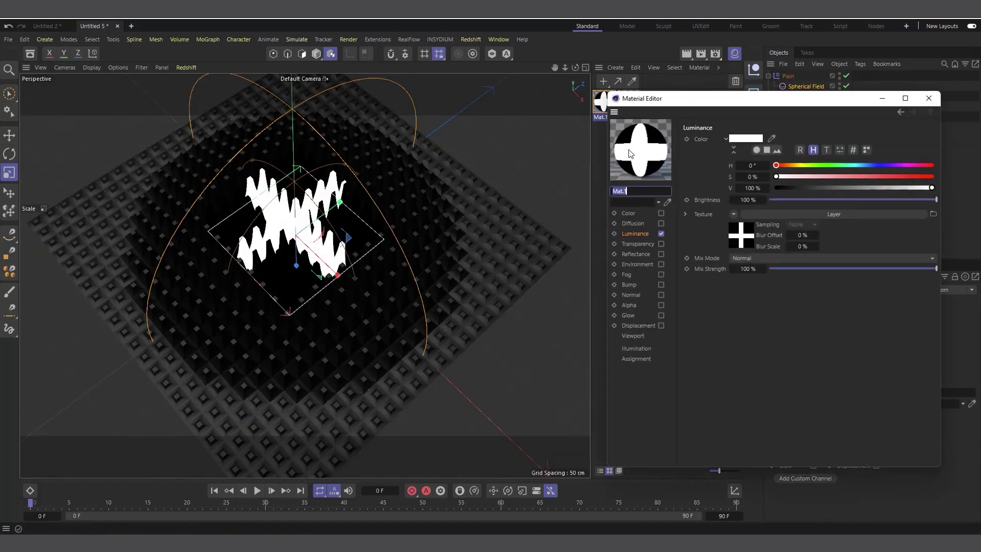
{"action": "left_click", "coordinate": [644, 235]}
{"action": "right_click", "coordinate": [702, 219]}
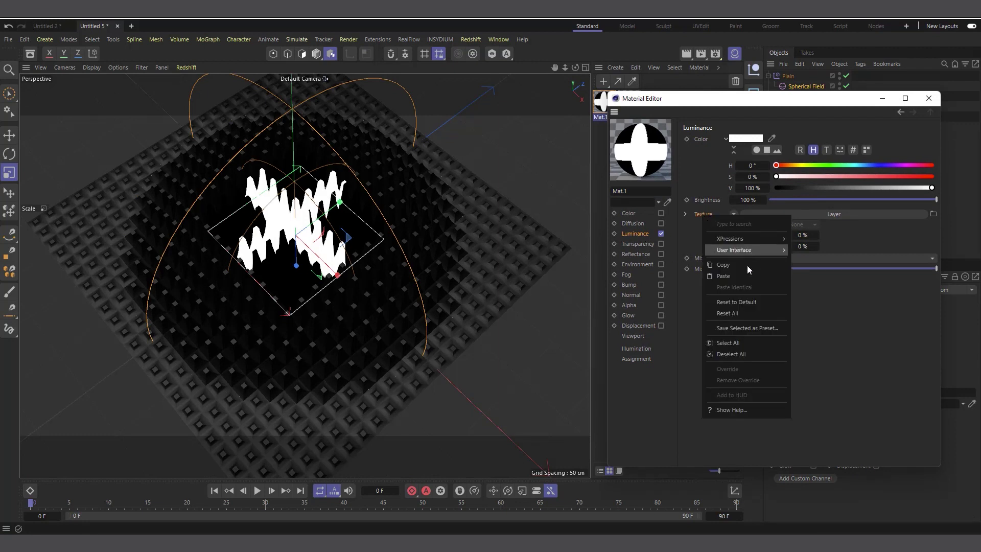
{"action": "left_click", "coordinate": [726, 280]}
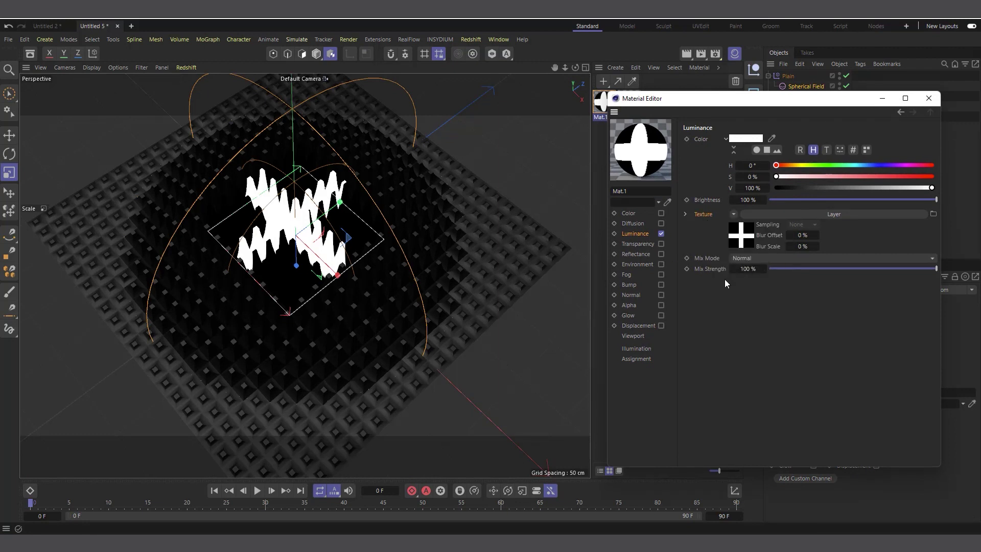
{"action": "left_click", "coordinate": [633, 307]}
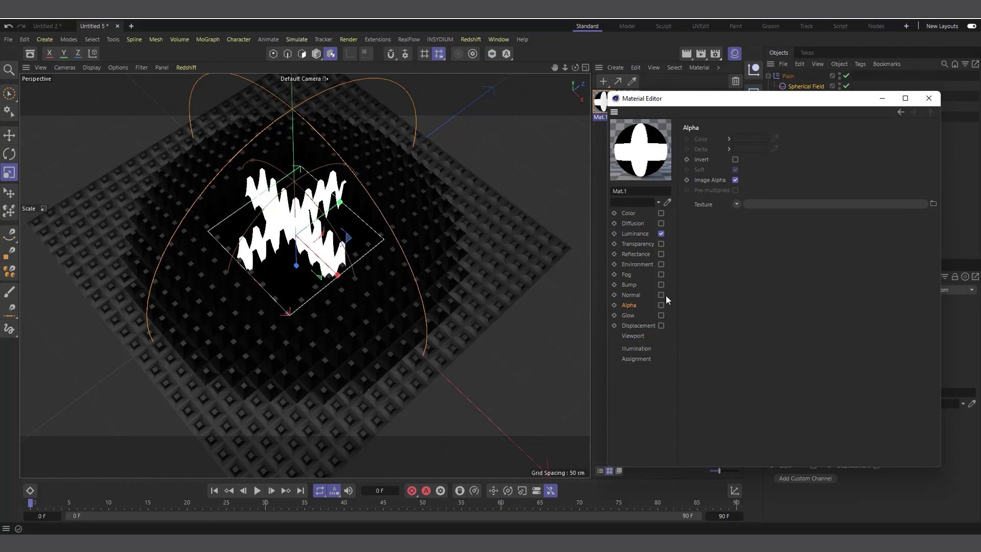
{"action": "right_click", "coordinate": [700, 214]}
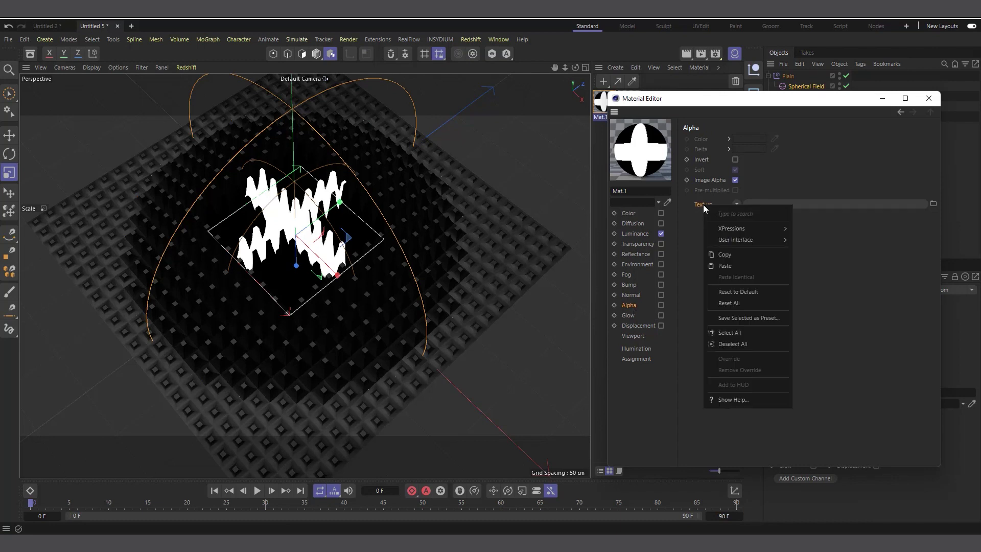
{"action": "left_click", "coordinate": [735, 265]}
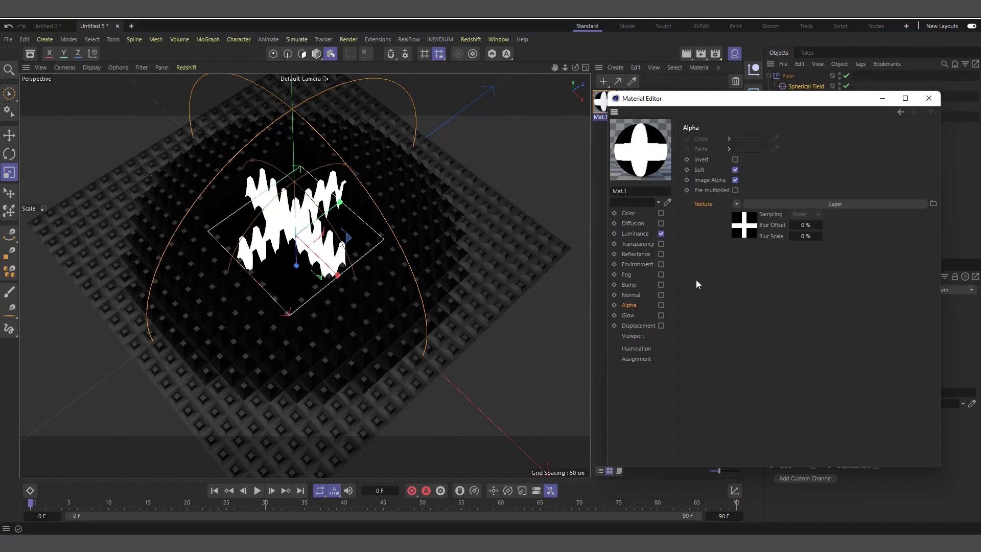
{"action": "left_click", "coordinate": [661, 234]}
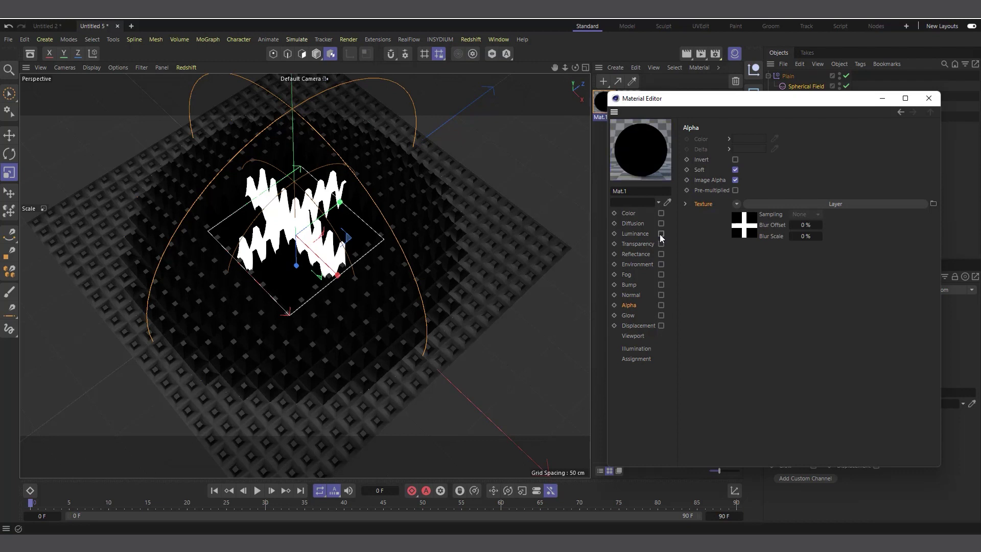
{"action": "left_click", "coordinate": [661, 305]}
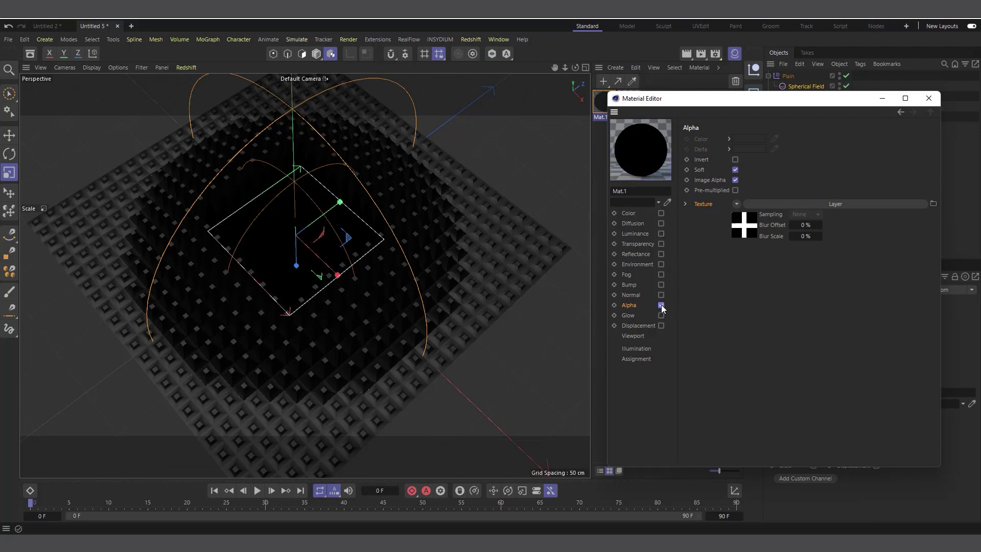
- Enable Mat.1's Color channel and set it to orange with hue 38°, saturation 100% and value 100%
{"action": "left_click", "coordinate": [635, 213]}
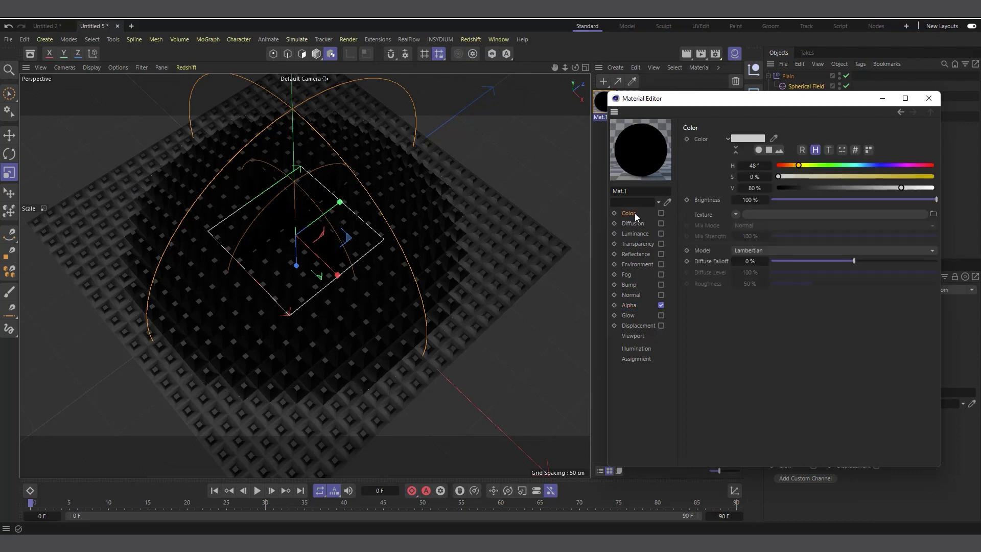
{"action": "left_click", "coordinate": [661, 213]}
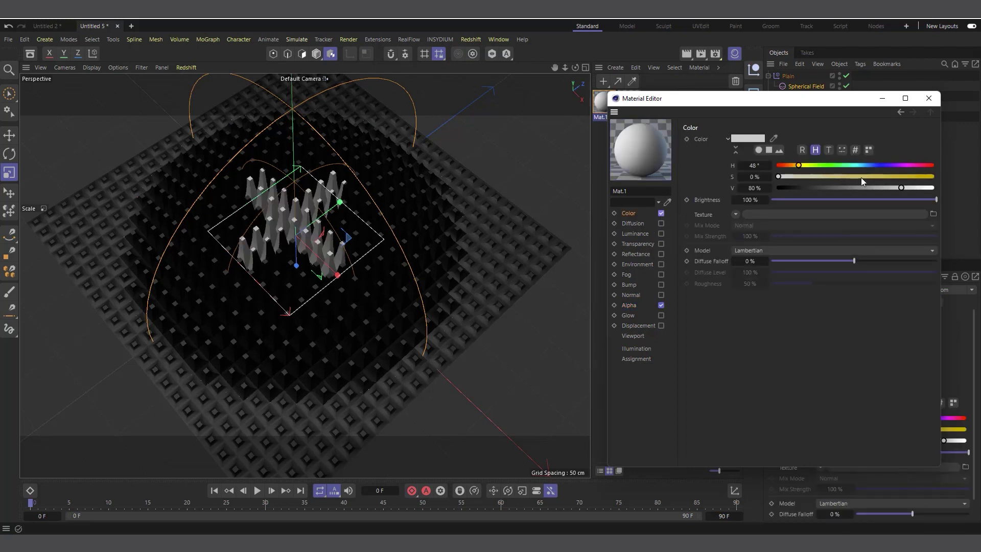
{"action": "left_click_drag", "start_coordinate": [861, 177], "coordinate": [932, 188]}
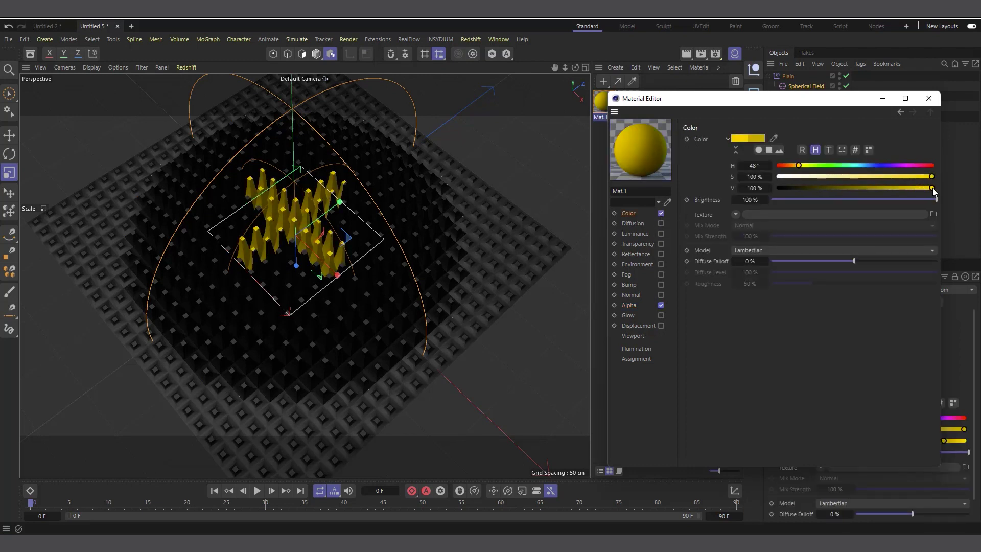
{"action": "left_click_drag", "start_coordinate": [798, 164], "coordinate": [794, 165]}
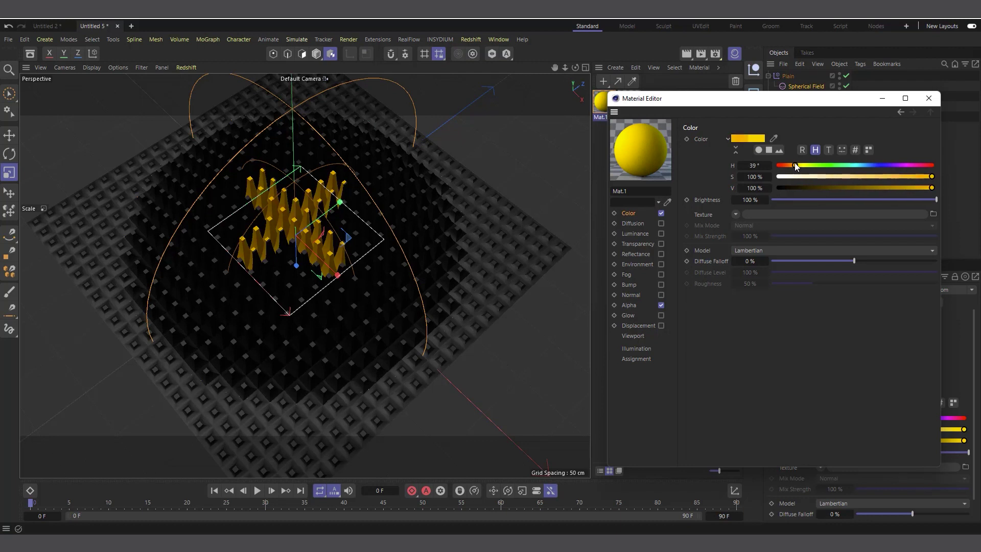
- Render the view to check the orange alpha material on the spikes, and reopen Mat.1's Alpha channel settings
{"action": "left_click", "coordinate": [631, 306]}
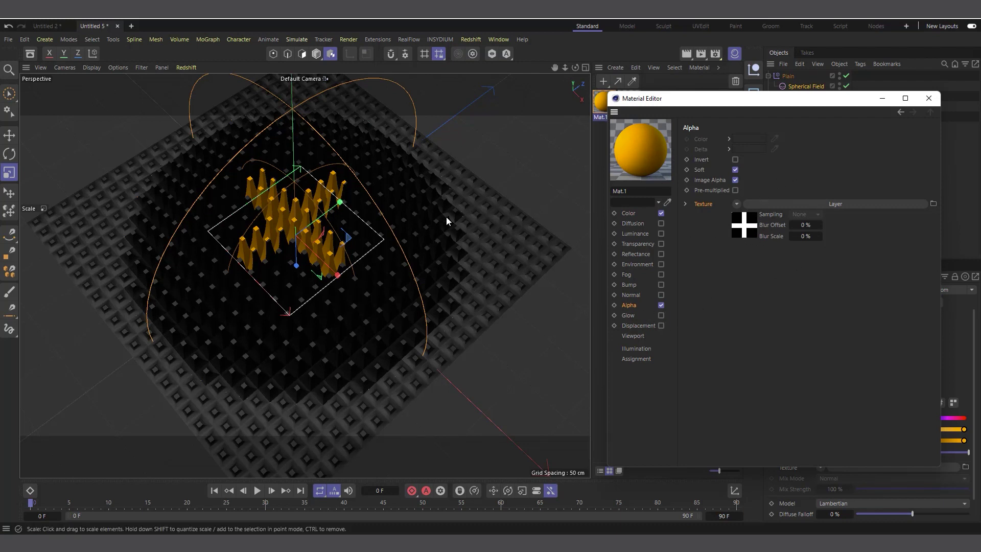
{"action": "left_click", "coordinate": [932, 101]}
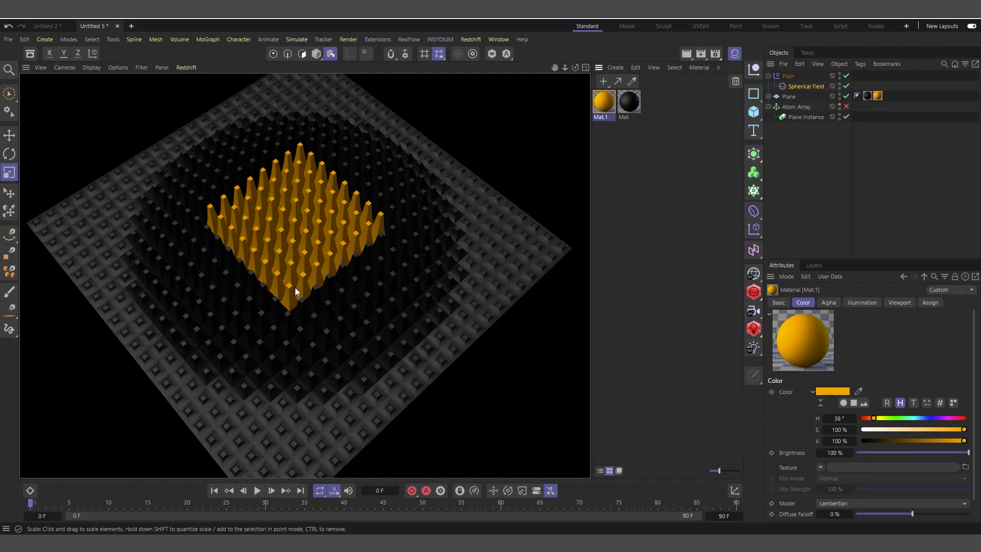
{"action": "double_click", "coordinate": [604, 101]}
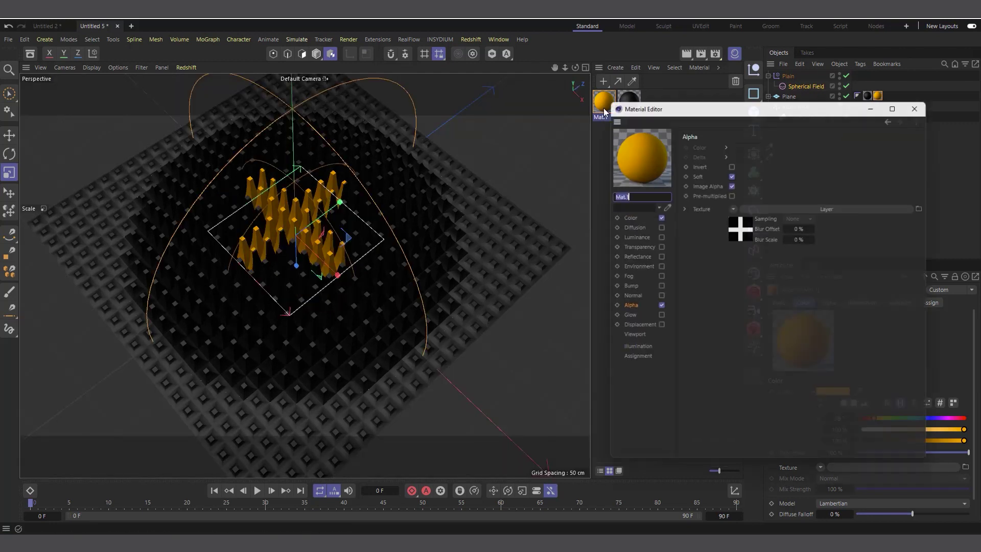
- Turn off Image Alpha in Mat.1's Alpha channel and render the view to check the orange cross
{"action": "left_click", "coordinate": [626, 307]}
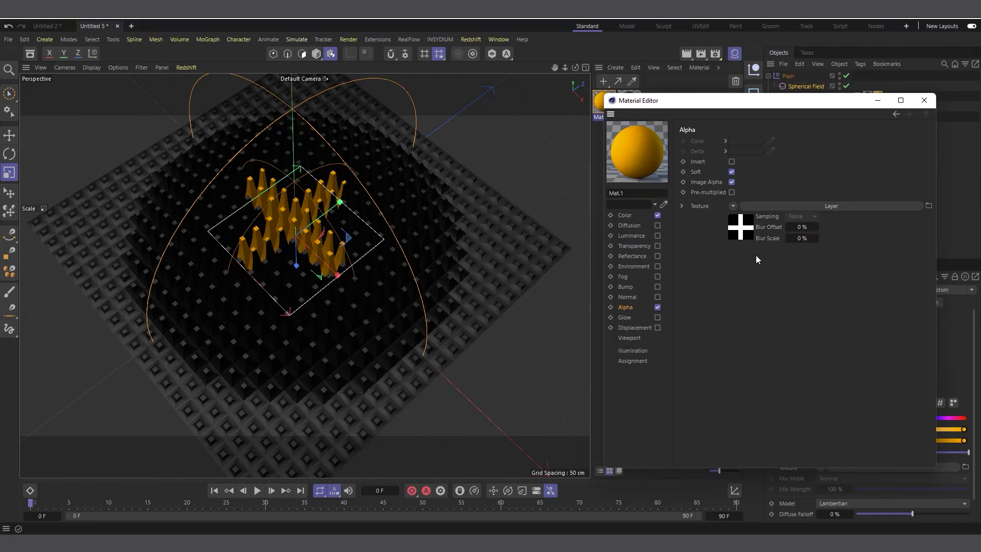
{"action": "left_click", "coordinate": [731, 182]}
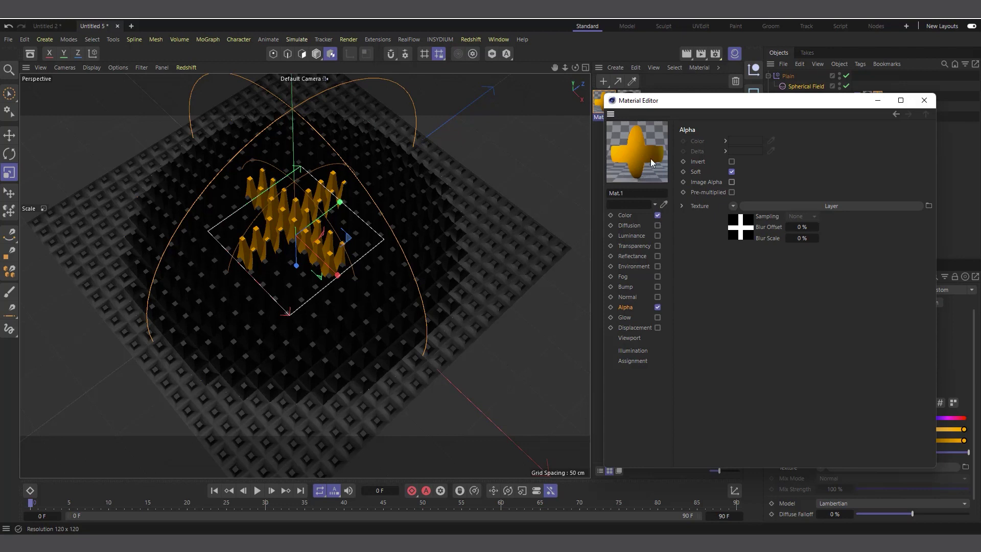
{"action": "left_click", "coordinate": [685, 53]}
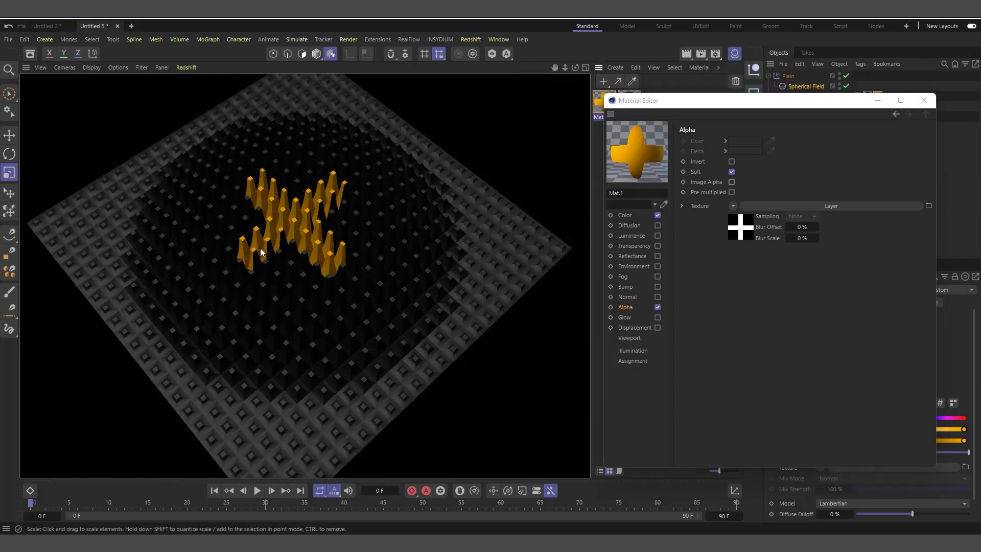
{"action": "left_click", "coordinate": [924, 100]}
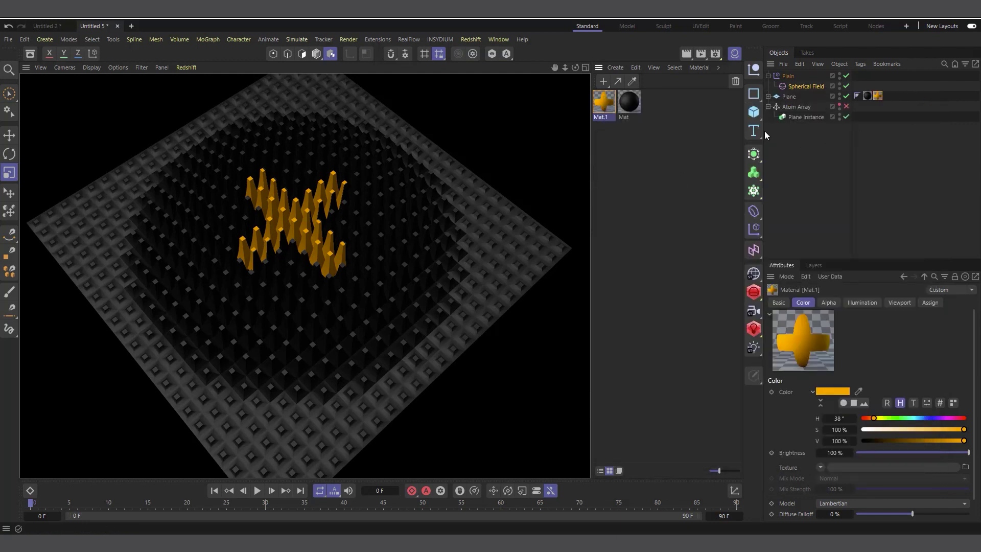
- Enlarge the flat texture projection of the Plane's Mat.1 tag to about 132% so the orange cross covers more spikes
{"action": "left_click", "coordinate": [878, 96]}
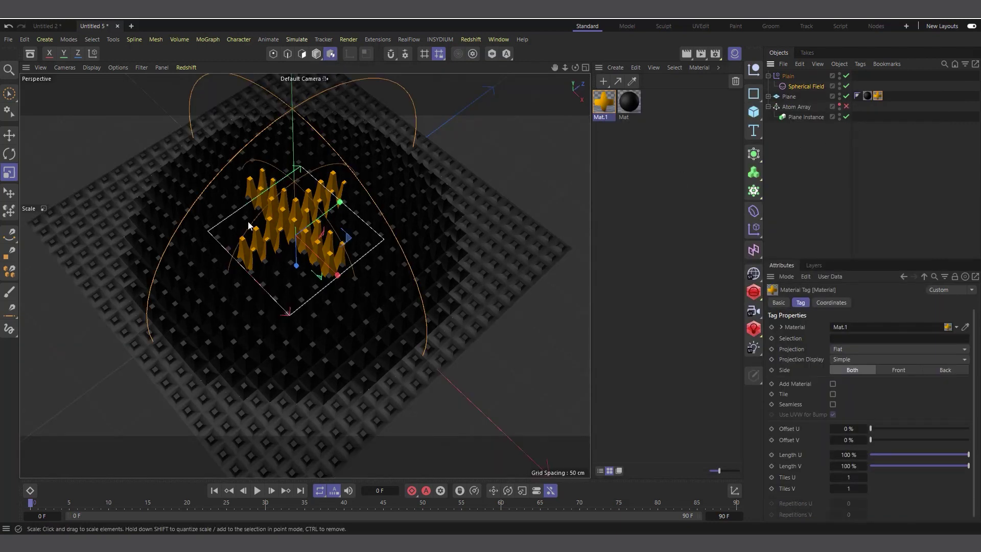
{"action": "left_click_drag", "start_coordinate": [334, 193], "coordinate": [353, 178]}
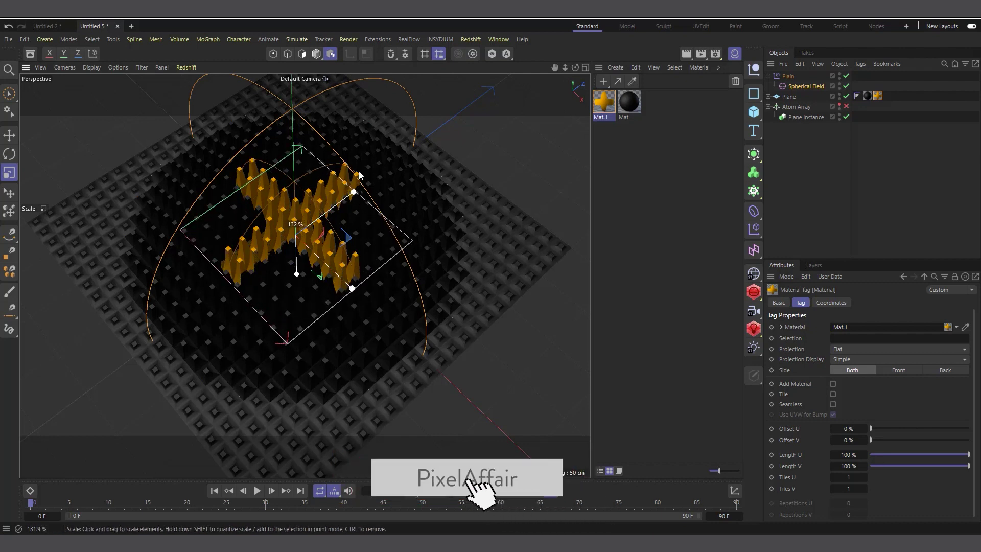
{"action": "left_click_drag", "start_coordinate": [340, 277], "coordinate": [339, 276]}
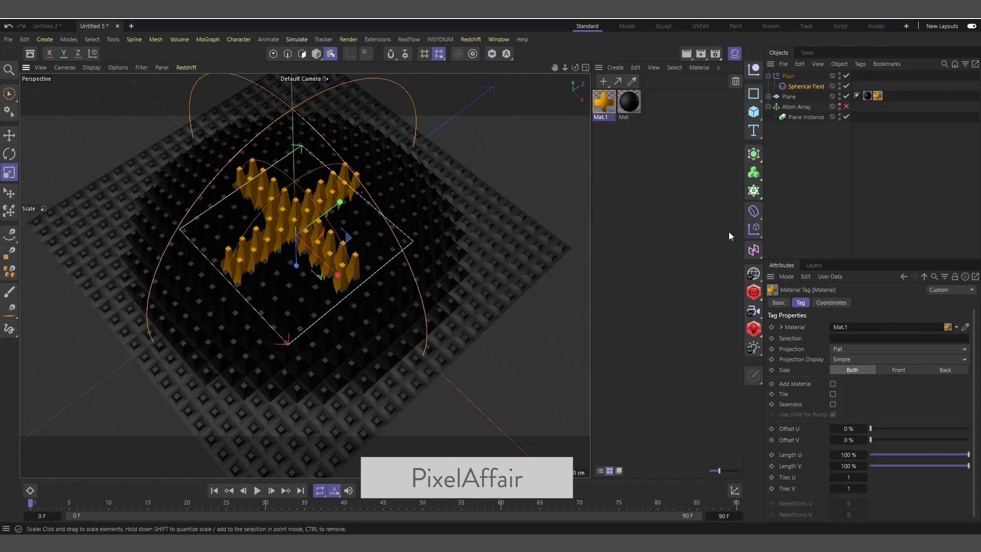
{"action": "left_click", "coordinate": [228, 449]}
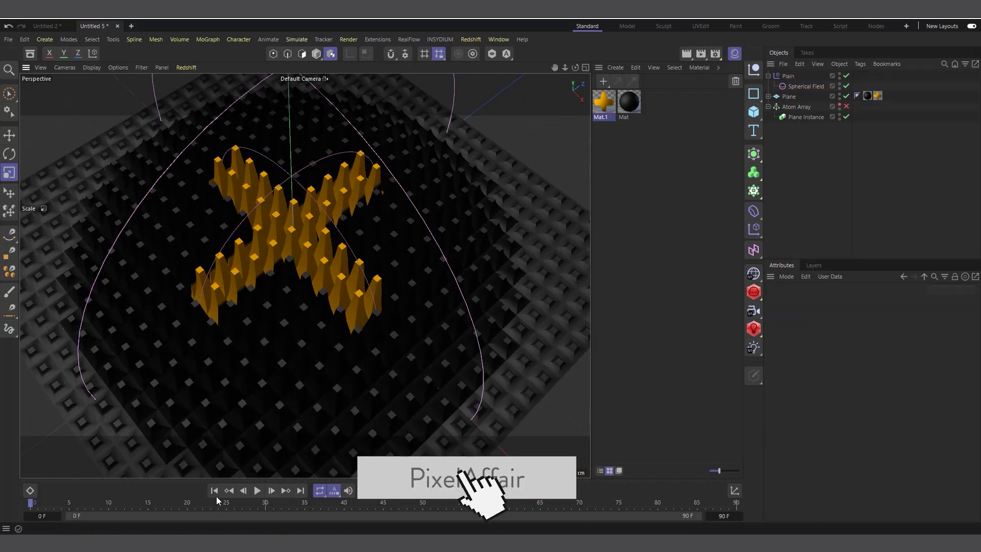
- Play the animation briefly and return to the first frame
{"action": "left_click", "coordinate": [257, 491]}
{"action": "left_click", "coordinate": [257, 490]}
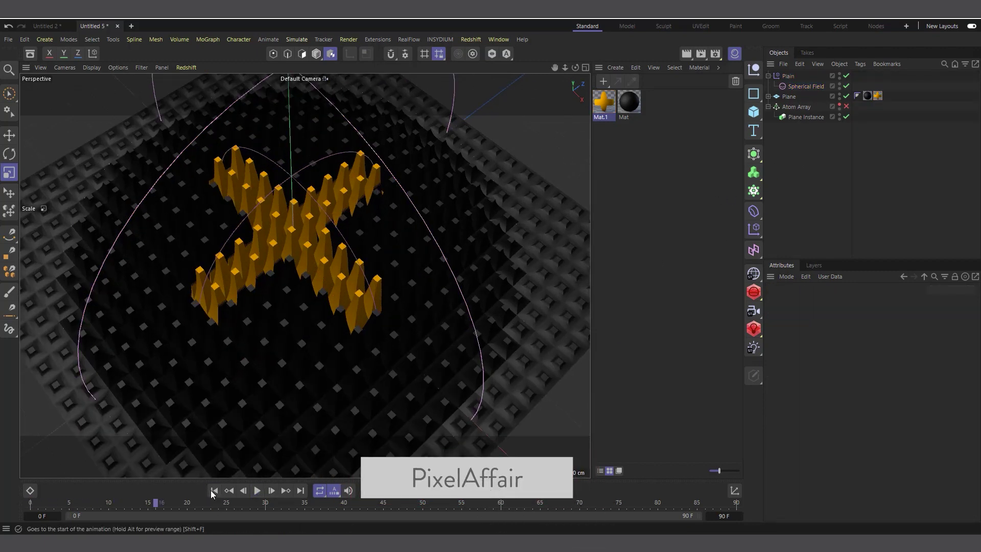
{"action": "left_click", "coordinate": [211, 490]}
- Select the Spherical Field and extend the animation's end to frame 250
{"action": "left_click", "coordinate": [805, 87]}
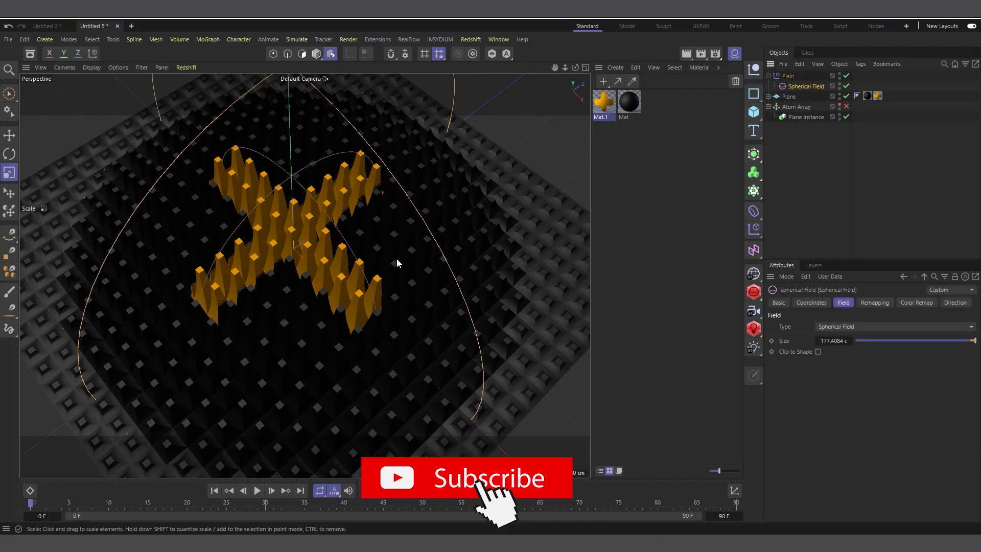
{"action": "mouse_move", "coordinate": [399, 263]}
{"action": "left_mouse_down"}
{"action": "mouse_move", "coordinate": [287, 297]}
{"action": "mouse_move", "coordinate": [256, 263]}
{"action": "mouse_move", "coordinate": [390, 237]}
{"action": "left_mouse_up"}
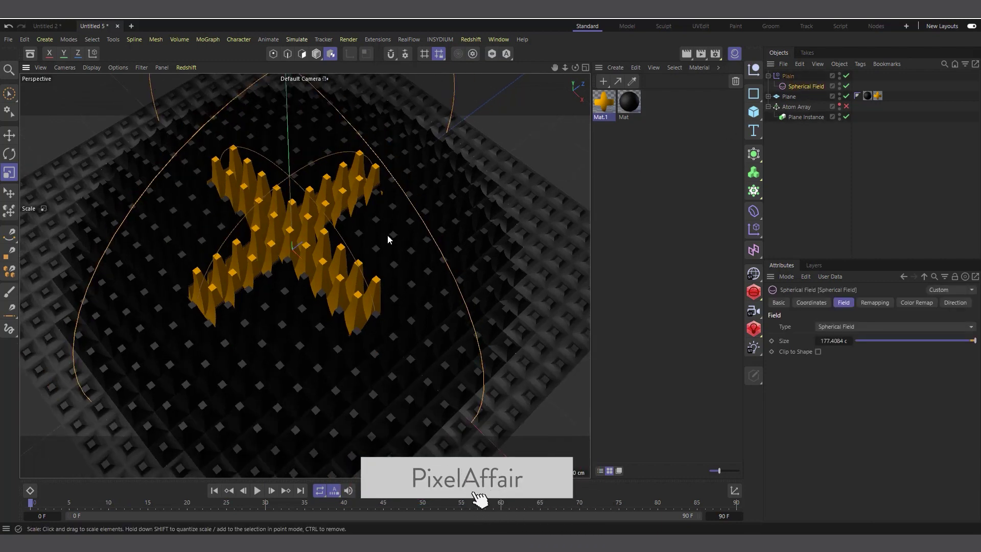
{"action": "left_click", "coordinate": [767, 96]}
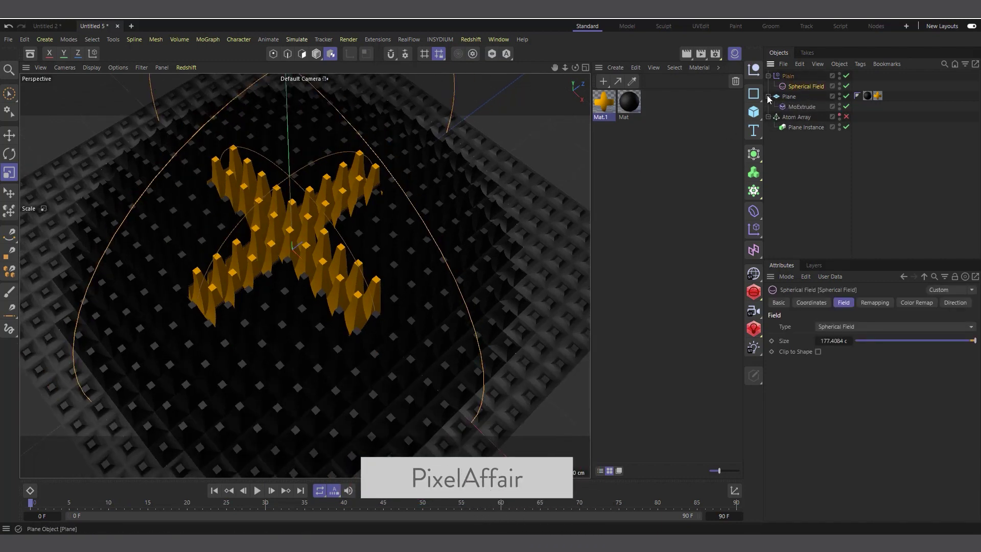
{"action": "left_click", "coordinate": [768, 97]}
{"action": "left_click_drag", "start_coordinate": [329, 307], "coordinate": [285, 250], "text": "alt"}
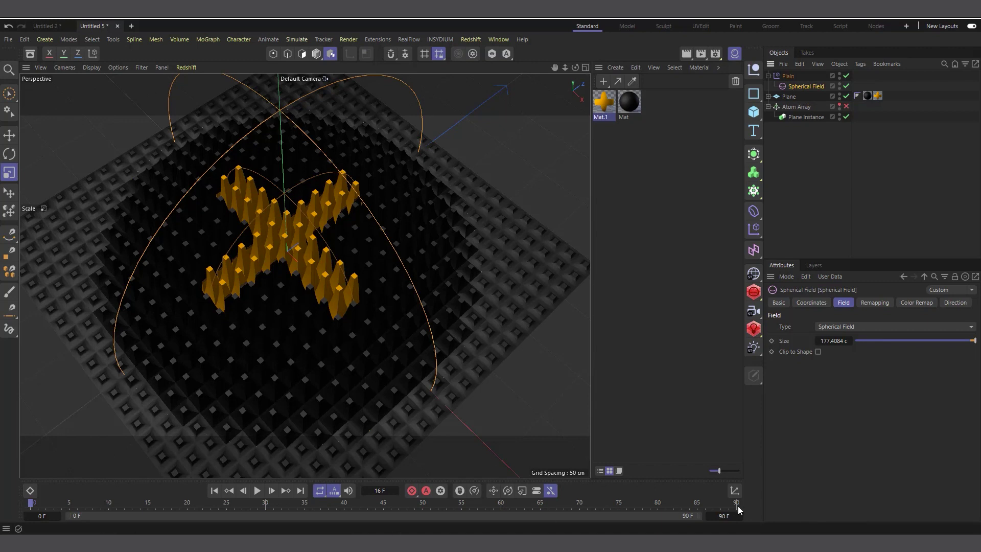
{"action": "double_click", "coordinate": [713, 519]}
{"action": "type", "text": "219"}
{"action": "key", "text": "Return"}
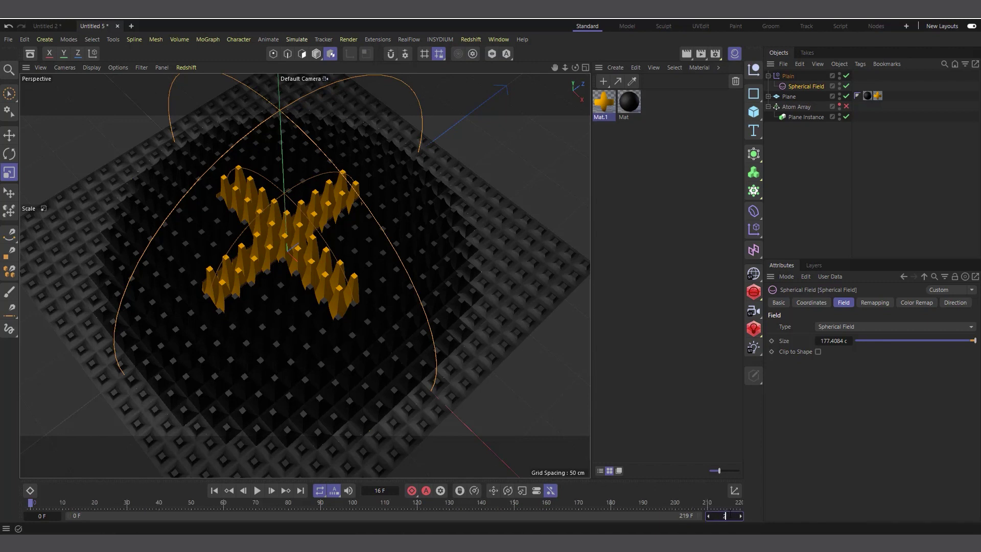
{"action": "key", "text": "Return"}
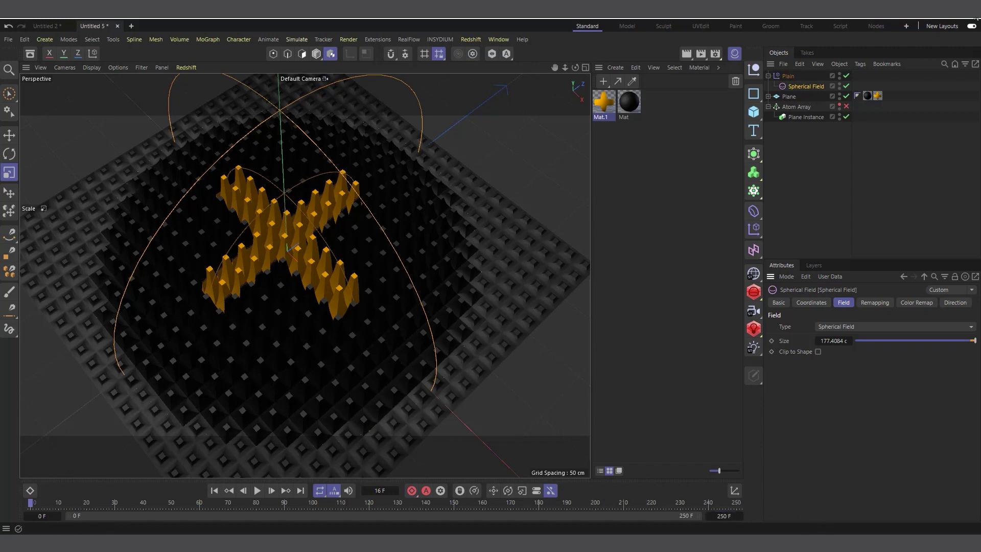
- Try shifting the Spherical Field along X to about -34 cm and reset its X position to 0 cm
{"action": "left_click", "coordinate": [812, 302]}
{"action": "left_click_drag", "start_coordinate": [816, 340], "coordinate": [794, 341]}
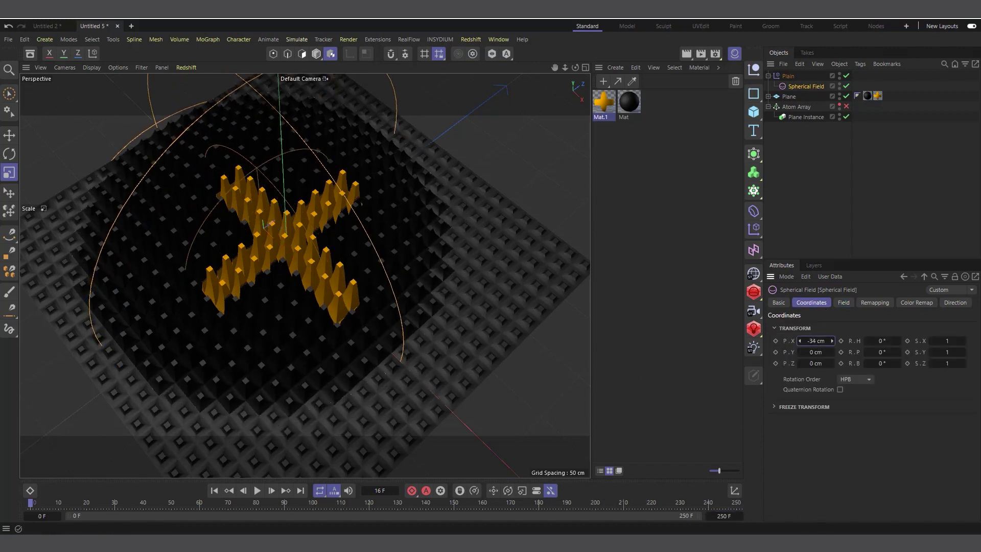
{"action": "right_click", "coordinate": [816, 341]}
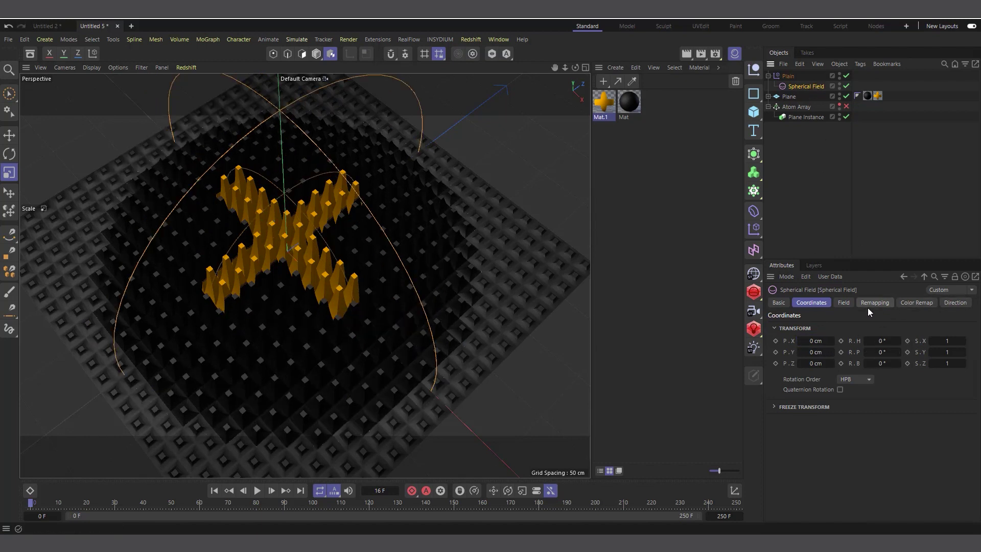
- Reduce the Spherical Field's size to 0 cm and record a size keyframe at frame 0
{"action": "left_click", "coordinate": [843, 304]}
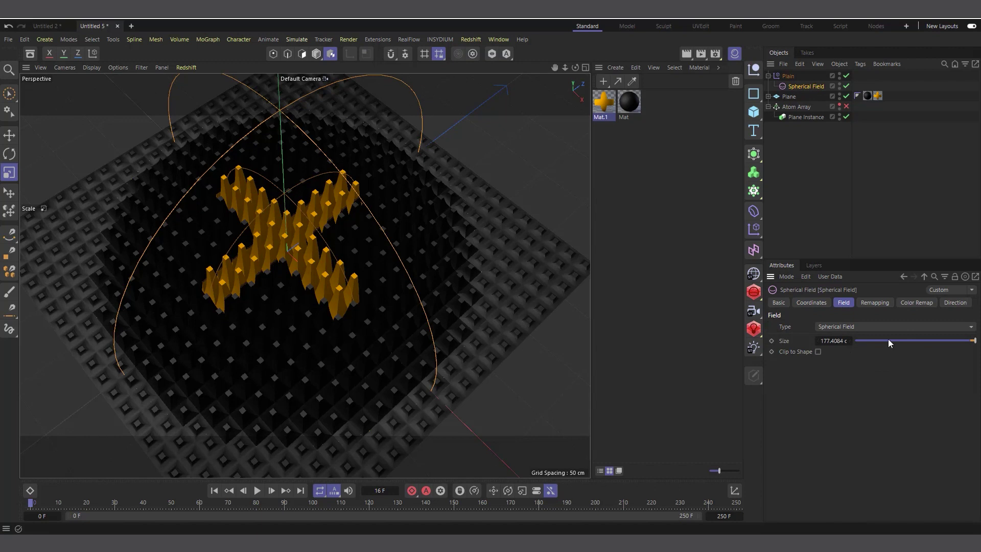
{"action": "left_click_drag", "start_coordinate": [888, 341], "coordinate": [861, 341]}
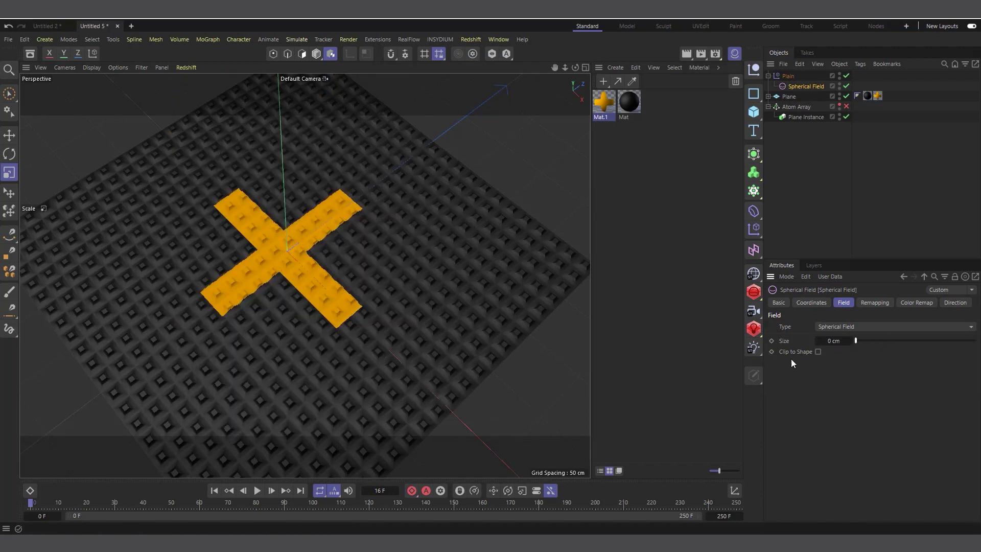
{"action": "left_click", "coordinate": [771, 341]}
- At frame 120, set the Spherical Field's size to 180 cm and record a size keyframe
{"action": "left_click", "coordinate": [369, 504]}
{"action": "left_click_drag", "start_coordinate": [872, 341], "coordinate": [975, 340]}
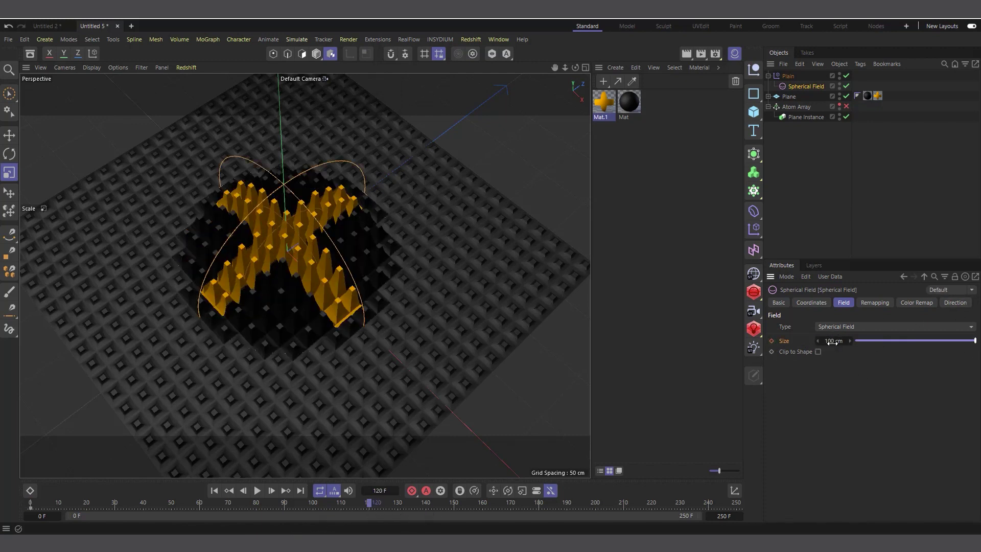
{"action": "left_click_drag", "start_coordinate": [833, 342], "coordinate": [874, 342]}
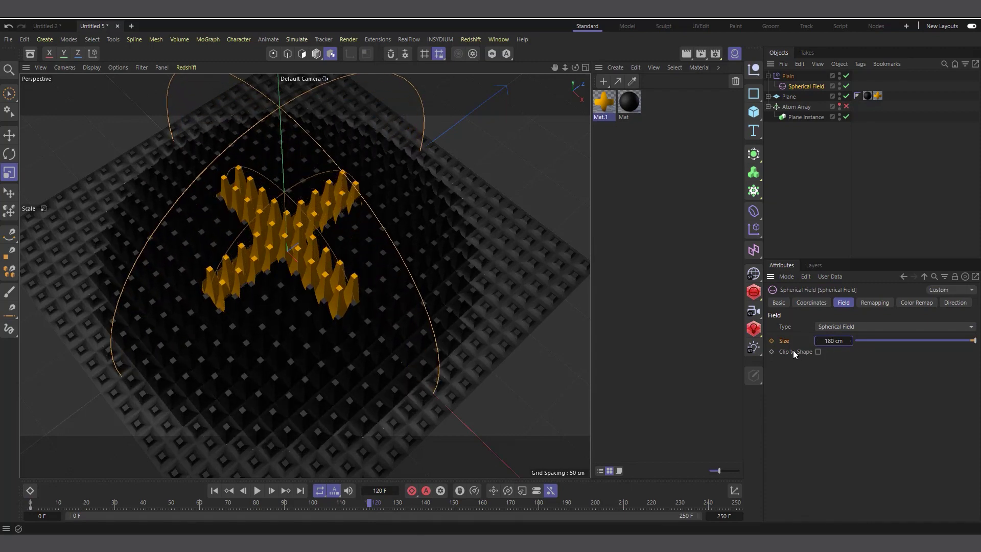
{"action": "left_click", "coordinate": [771, 341]}
- Play the growth animation from the start and move the 180 cm size keyframe to frame 70
{"action": "left_click", "coordinate": [230, 492]}
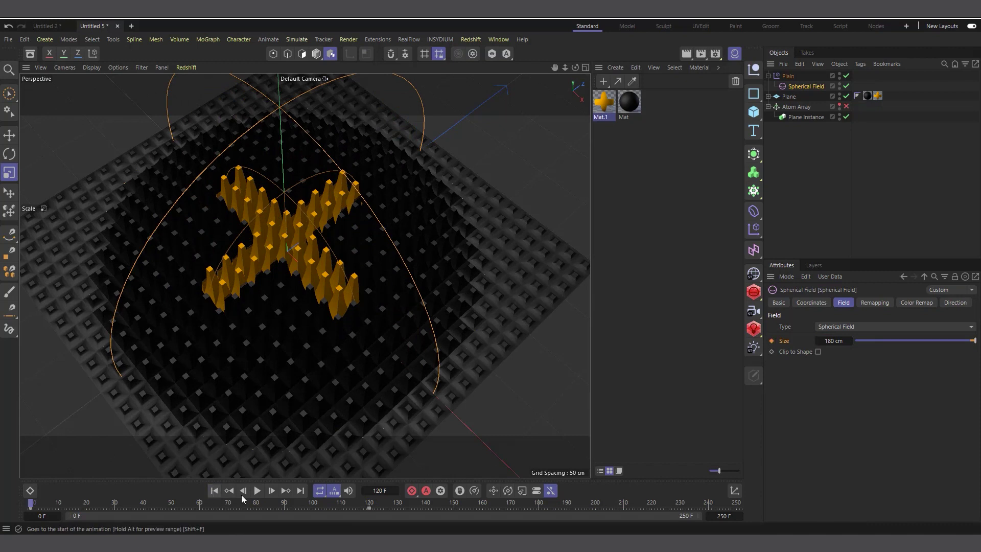
{"action": "left_click", "coordinate": [261, 488]}
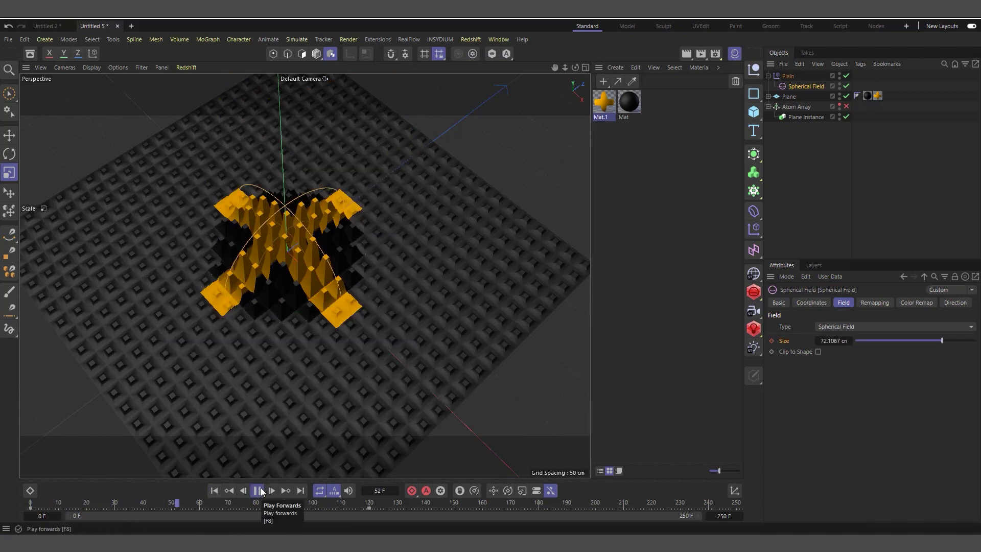
{"action": "left_click", "coordinate": [258, 490]}
{"action": "left_click_drag", "start_coordinate": [369, 507], "coordinate": [228, 515]}
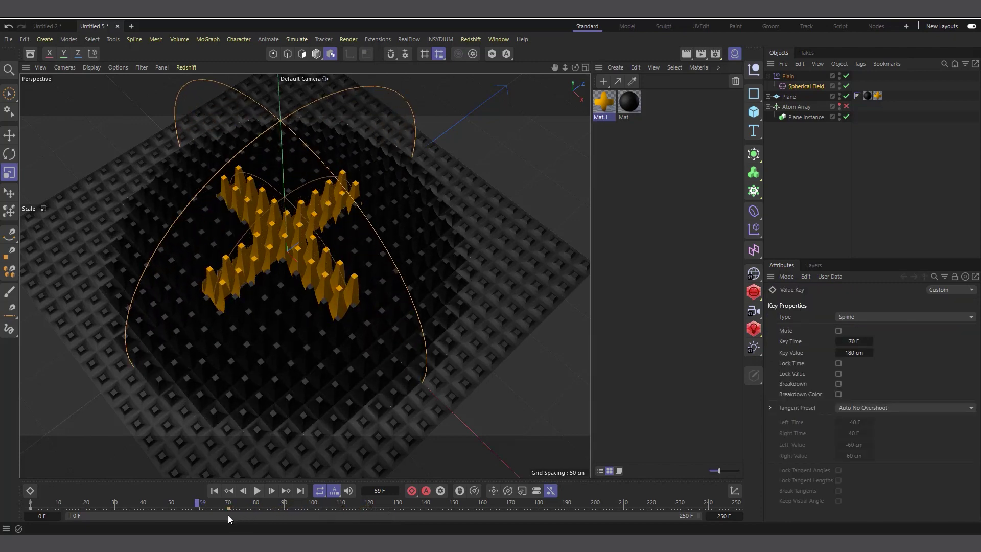
- Lower the Inner Offset in the Spherical Field's remapping to 37%
{"action": "left_click", "coordinate": [789, 87]}
{"action": "left_click", "coordinate": [873, 303]}
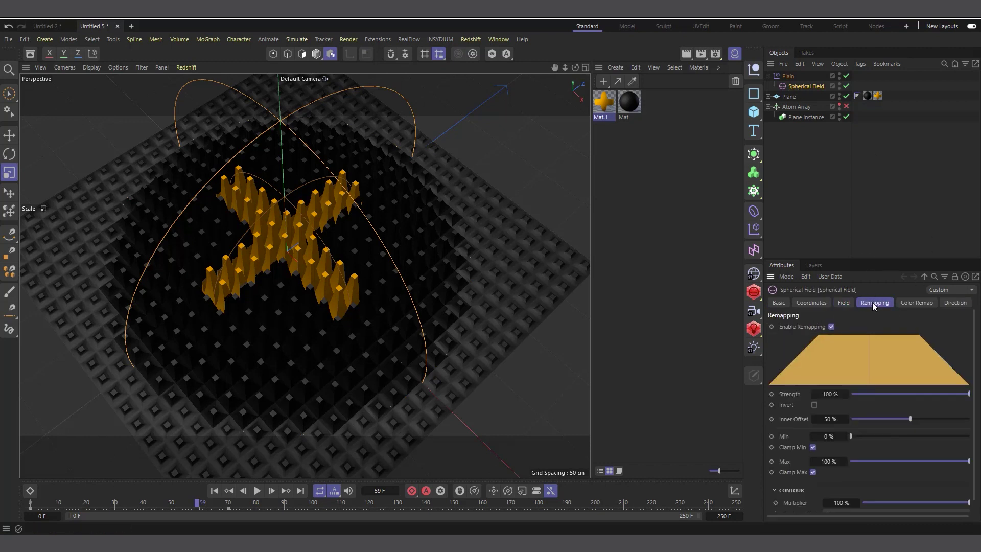
{"action": "left_click_drag", "start_coordinate": [909, 419], "coordinate": [895, 419]}
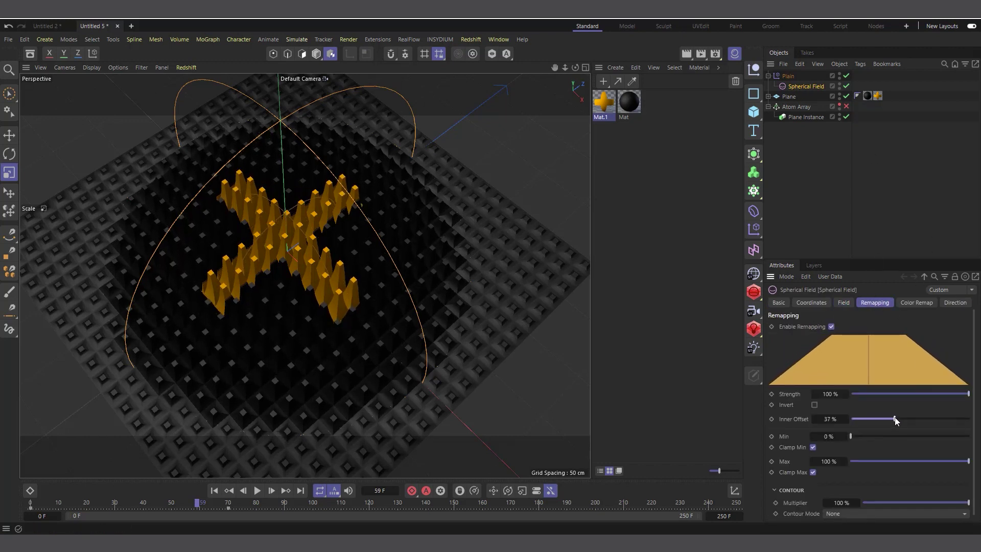
- Replay the animation from the first frame and move the 180 cm size keyframe to frame 30
{"action": "left_click", "coordinate": [214, 491]}
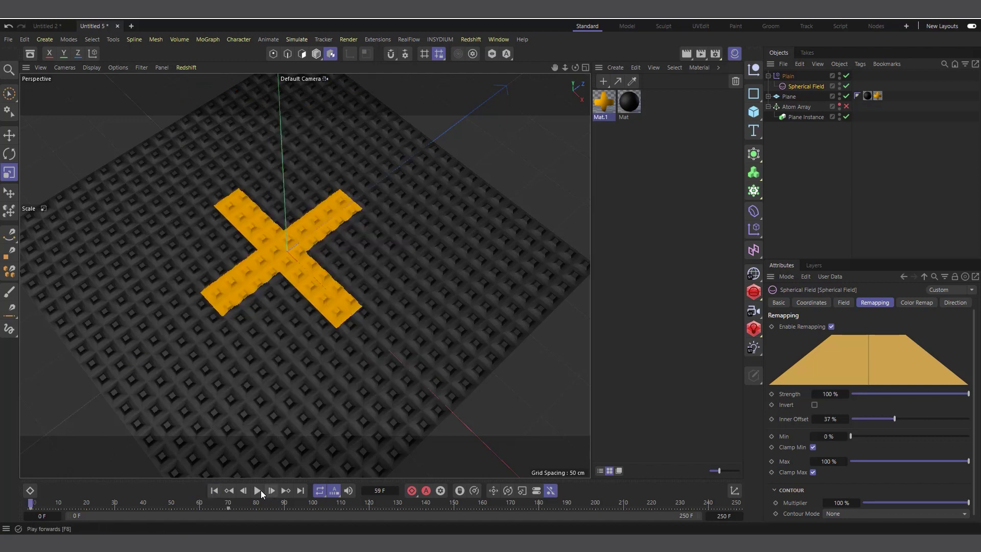
{"action": "left_click", "coordinate": [259, 489]}
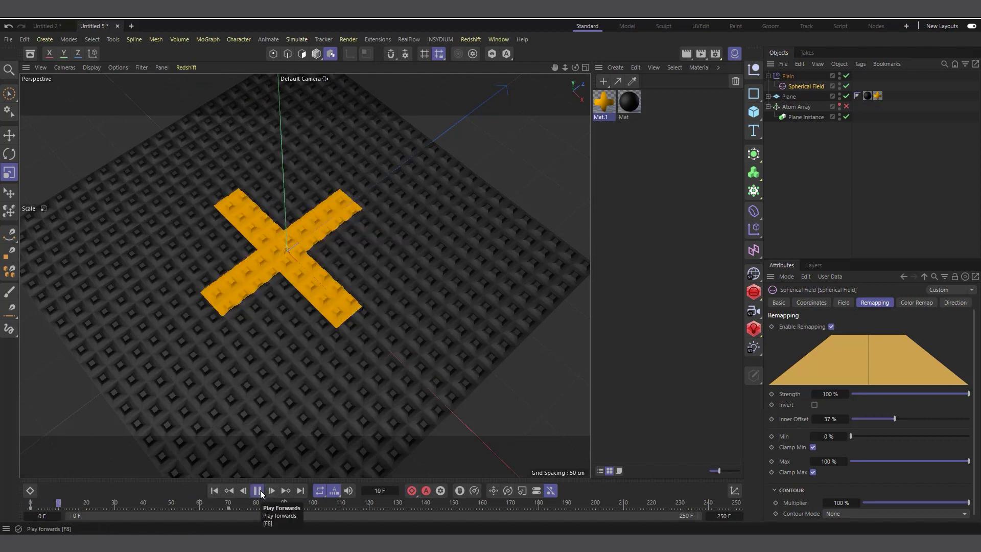
{"action": "left_click", "coordinate": [260, 489]}
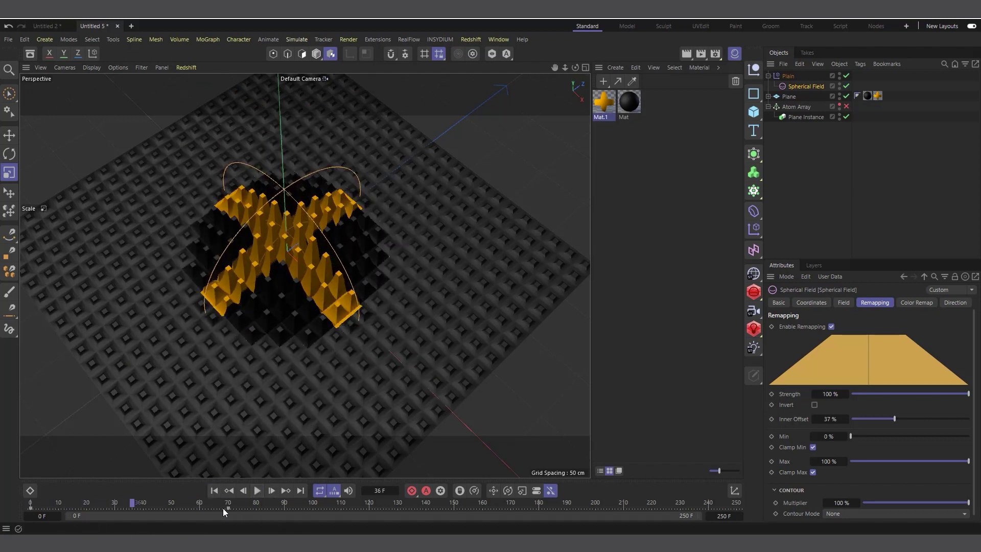
{"action": "left_click_drag", "start_coordinate": [225, 508], "coordinate": [117, 511]}
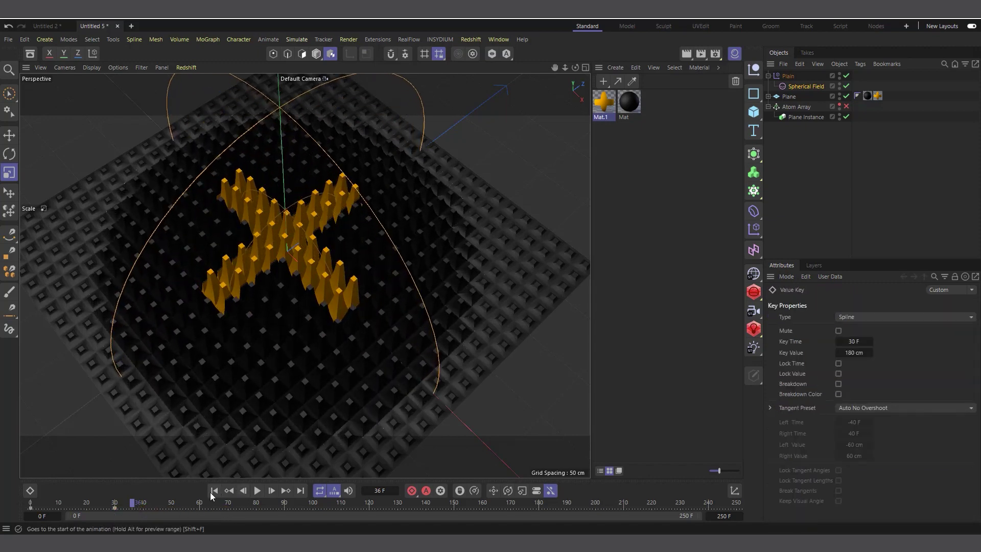
- Play the sped-up animation from the start and examine the raised orange spikes from a lower camera angle
{"action": "left_click", "coordinate": [214, 490]}
{"action": "left_click", "coordinate": [258, 489]}
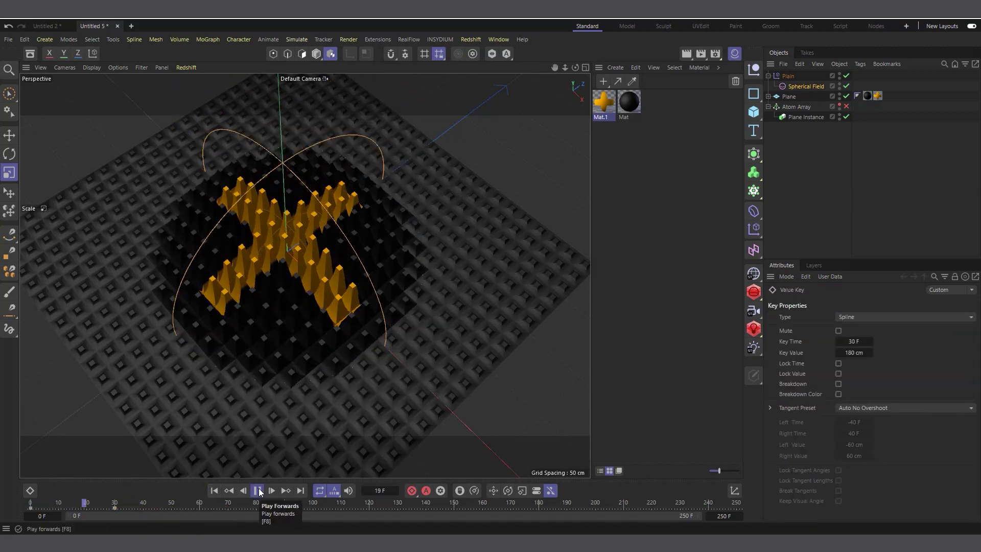
{"action": "left_click", "coordinate": [257, 490]}
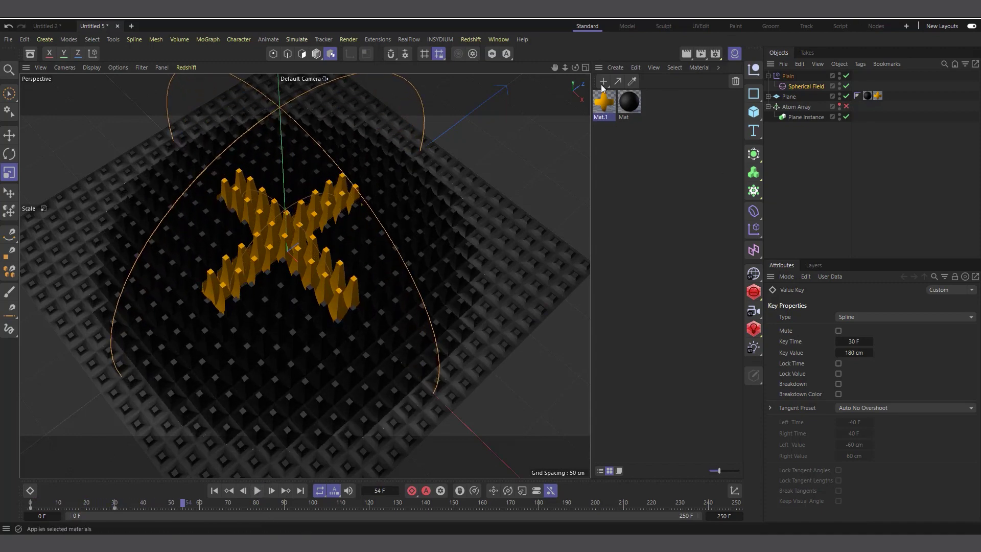
{"action": "left_click_drag", "start_coordinate": [573, 72], "coordinate": [318, 157]}
{"action": "scroll", "coordinate": [235, 342], "scroll_direction": "up", "scroll_amount": 3}
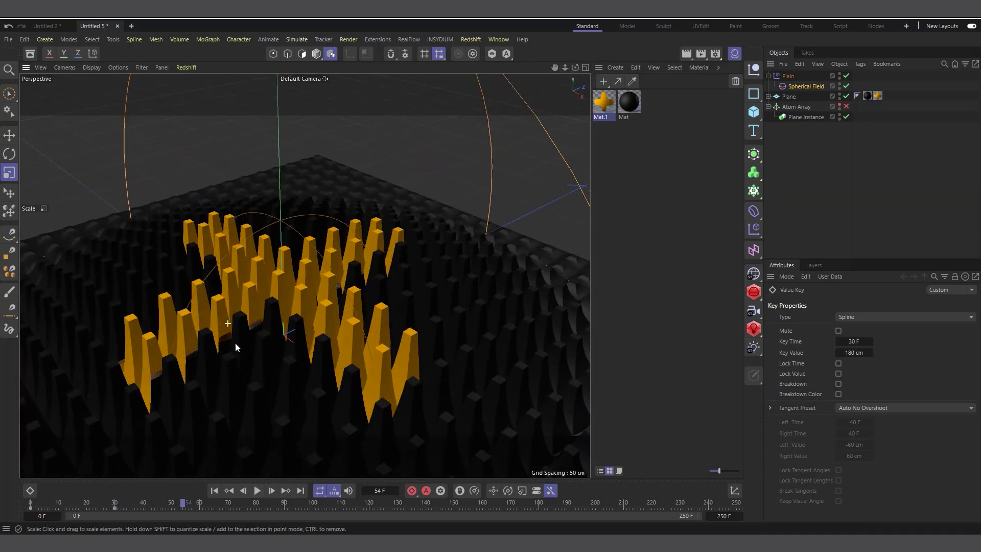
{"action": "left_click_drag", "start_coordinate": [555, 67], "coordinate": [556, 87]}
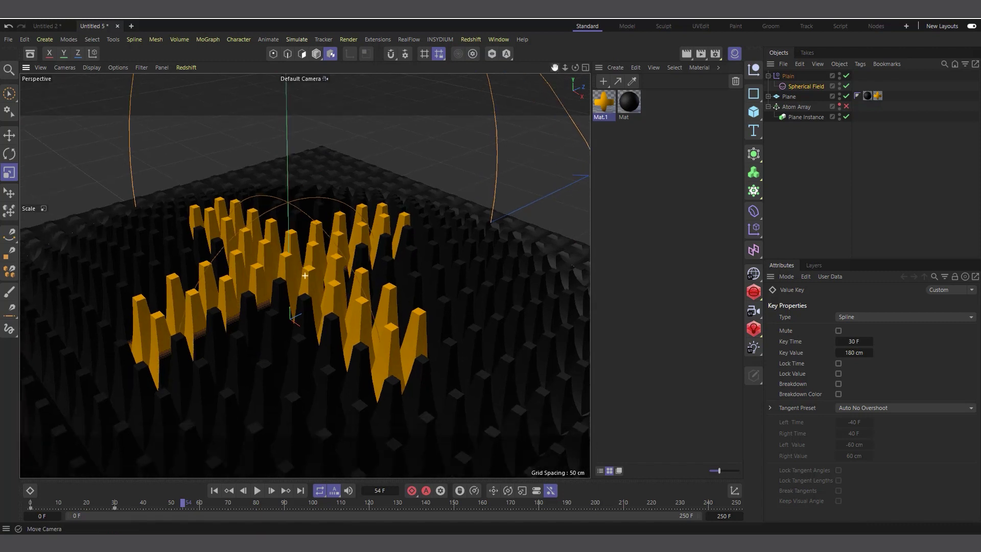
{"action": "left_click_drag", "start_coordinate": [304, 275], "coordinate": [444, 204]}
{"action": "scroll", "coordinate": [280, 193], "scroll_direction": "down", "scroll_amount": 3}
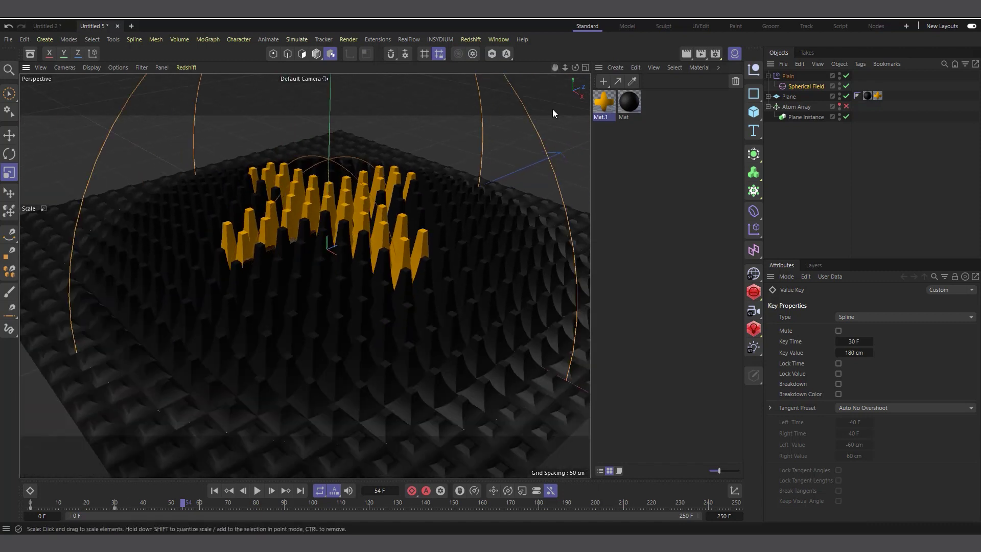
- Replay the growth animation from the first frame and examine the orange spikes rising
{"action": "left_click_drag", "start_coordinate": [554, 67], "coordinate": [181, 529]}
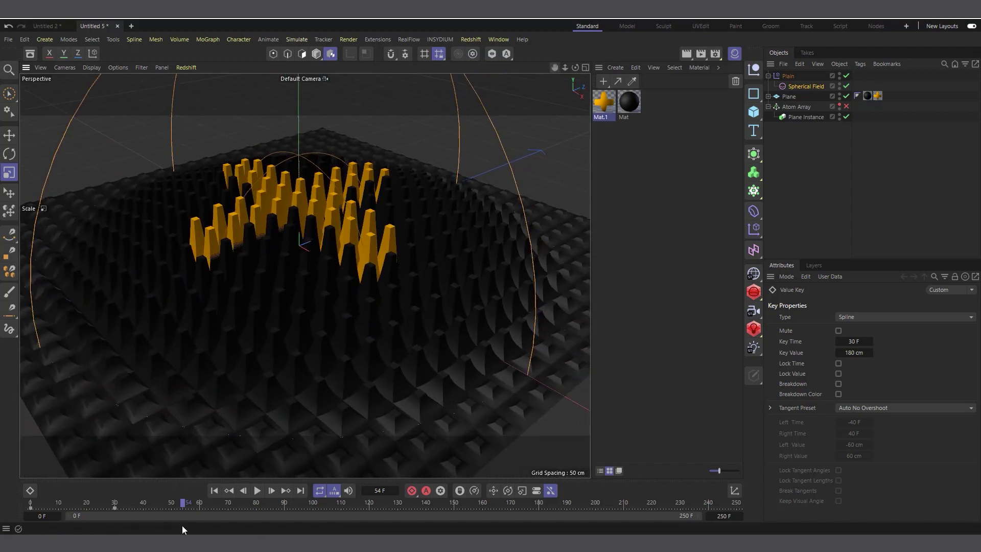
{"action": "left_click", "coordinate": [214, 491]}
{"action": "left_click", "coordinate": [257, 490]}
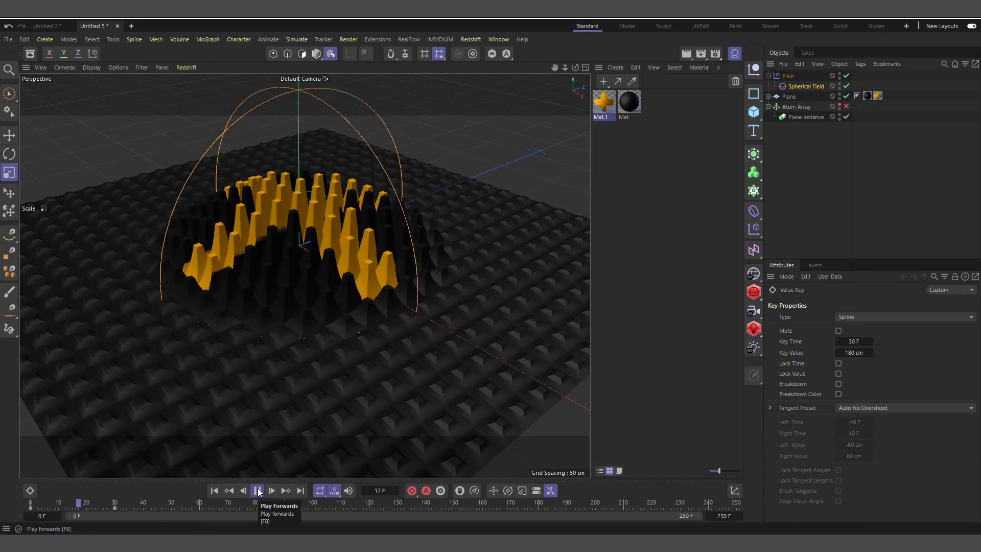
{"action": "left_click", "coordinate": [258, 490]}
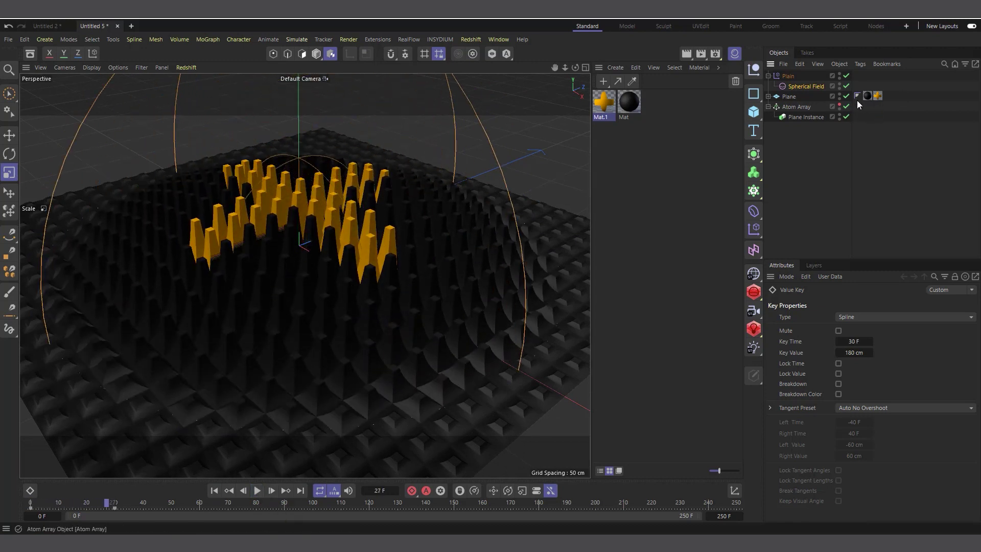
- Turn on the Atom Array and preview the growth animation from the first frame with its wireframe struts
{"action": "left_click", "coordinate": [840, 106]}
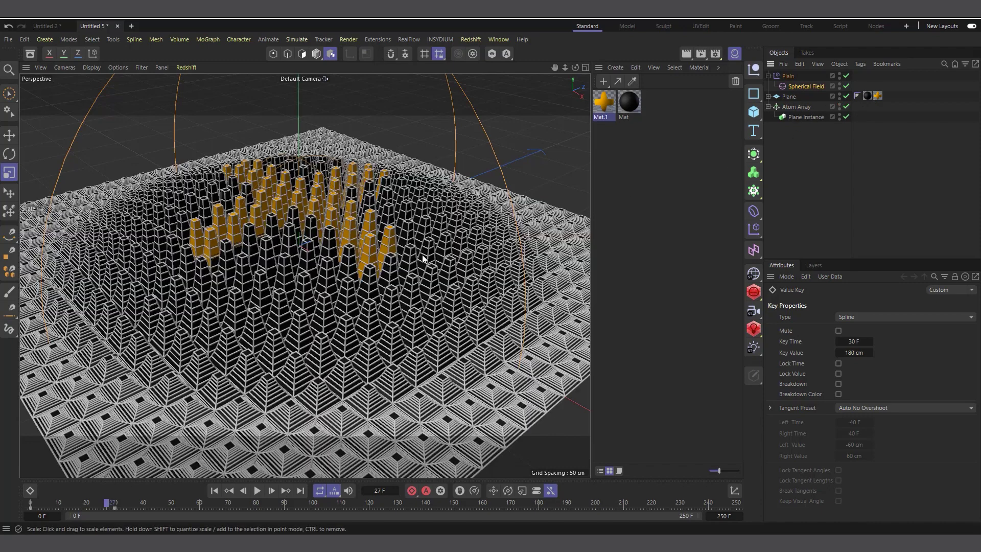
{"action": "left_click", "coordinate": [214, 491]}
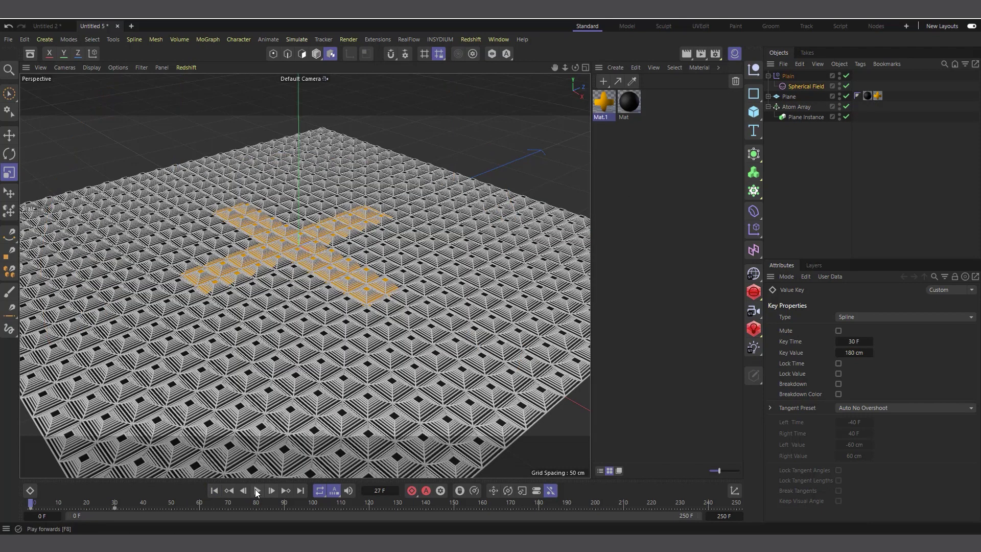
{"action": "left_click", "coordinate": [257, 490]}
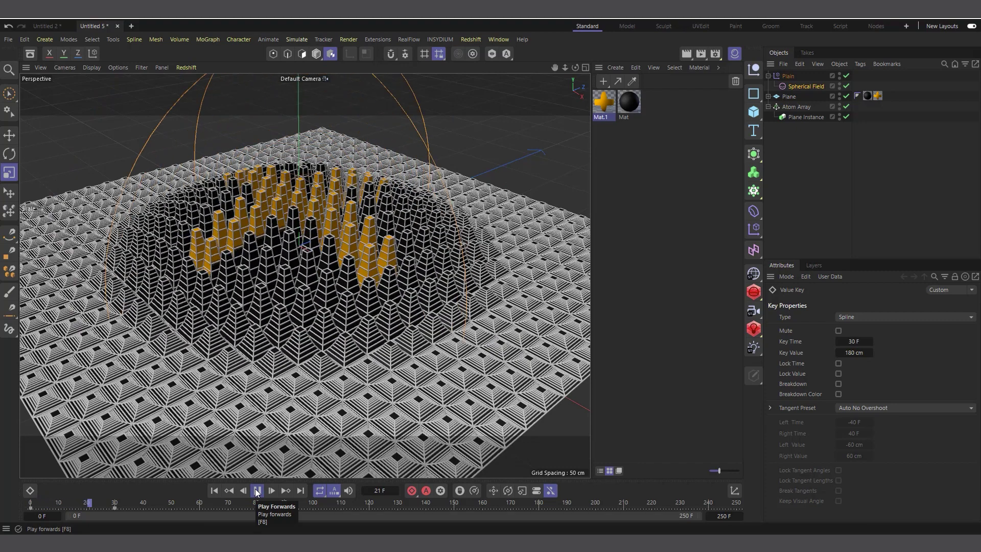
{"action": "left_click", "coordinate": [257, 490]}
{"action": "left_click", "coordinate": [213, 491]}
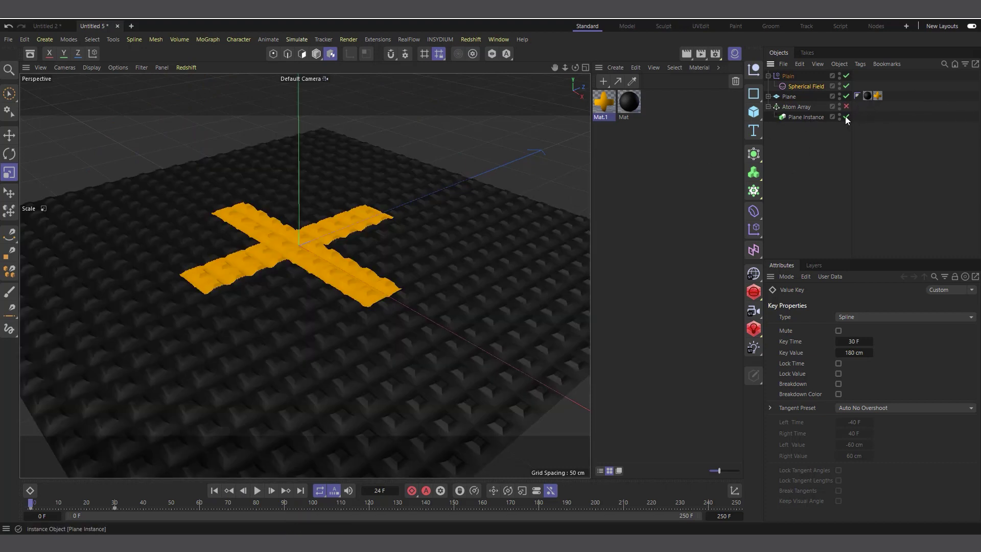
- Turn off the Atom Array and its Plane Instance, and expand the Plane's hierarchy to show the MoExtrude
{"action": "left_click", "coordinate": [845, 115]}
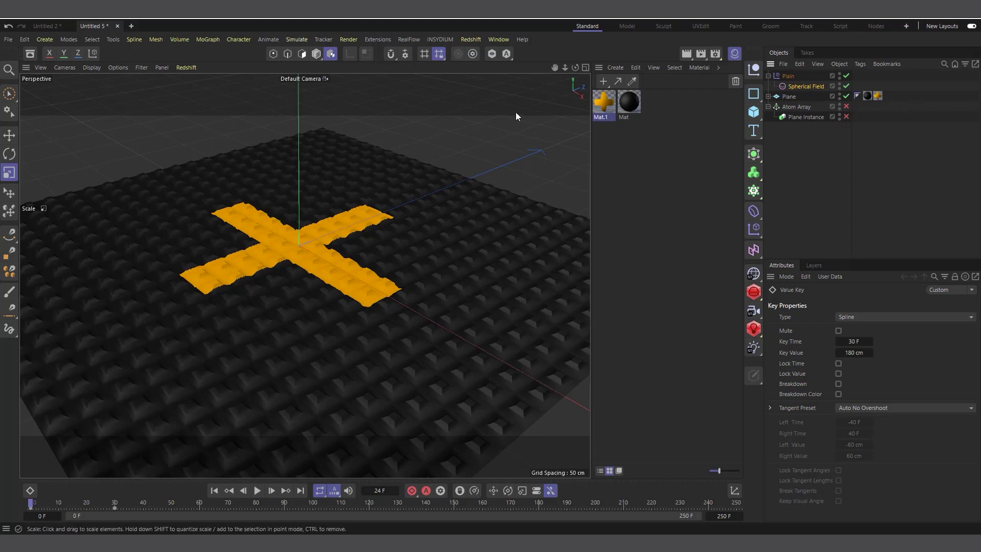
{"action": "left_click_drag", "start_coordinate": [575, 67], "coordinate": [303, 275]}
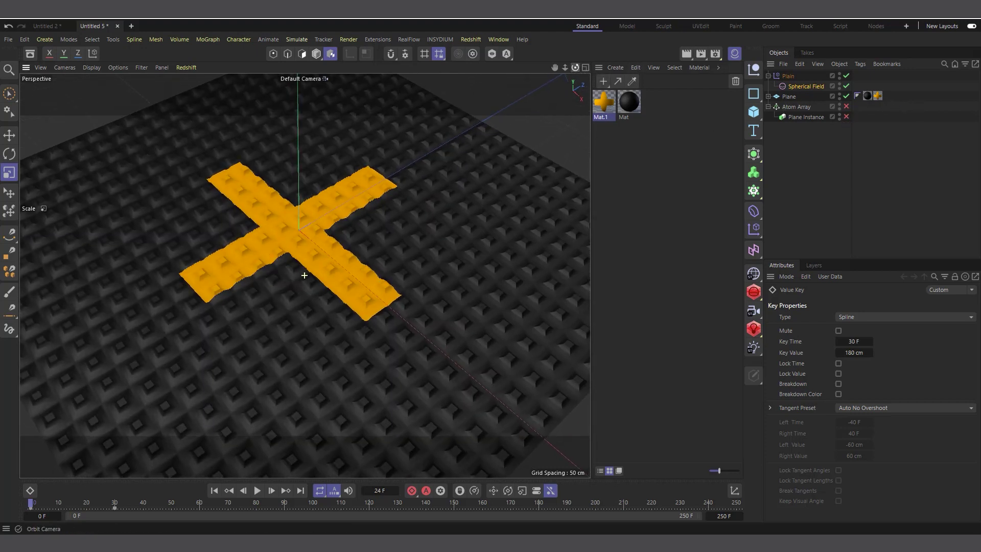
{"action": "left_click", "coordinate": [878, 95]}
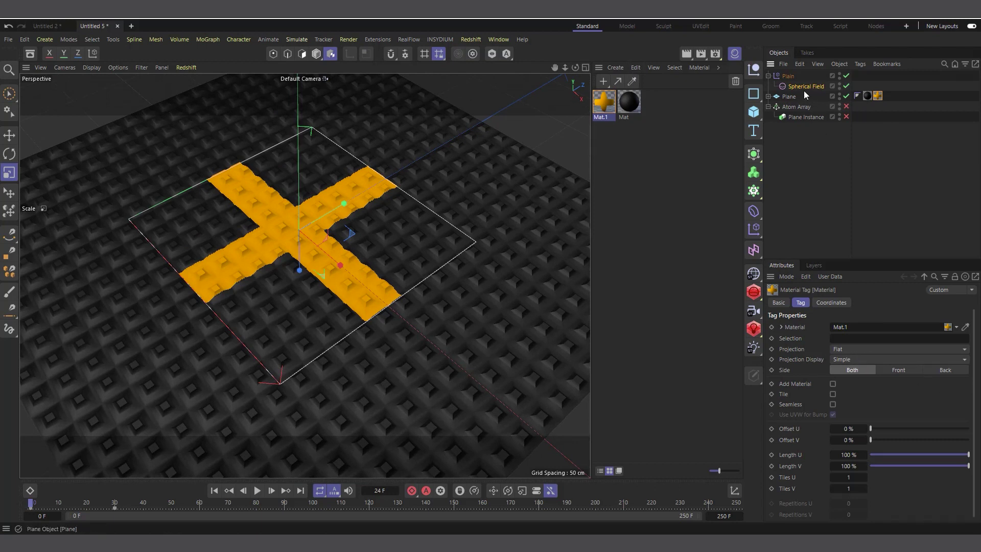
{"action": "left_click", "coordinate": [767, 96]}
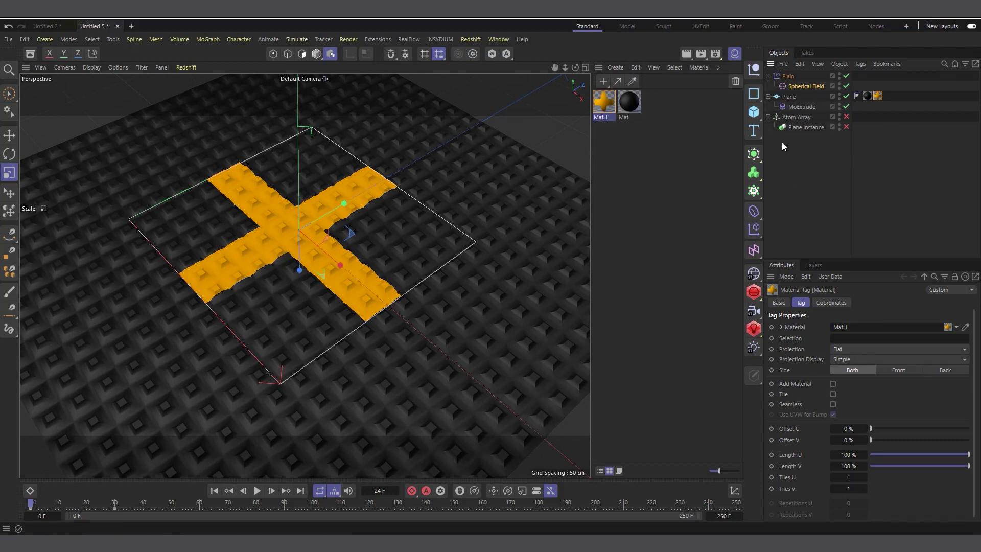
{"action": "left_click", "coordinate": [768, 117]}
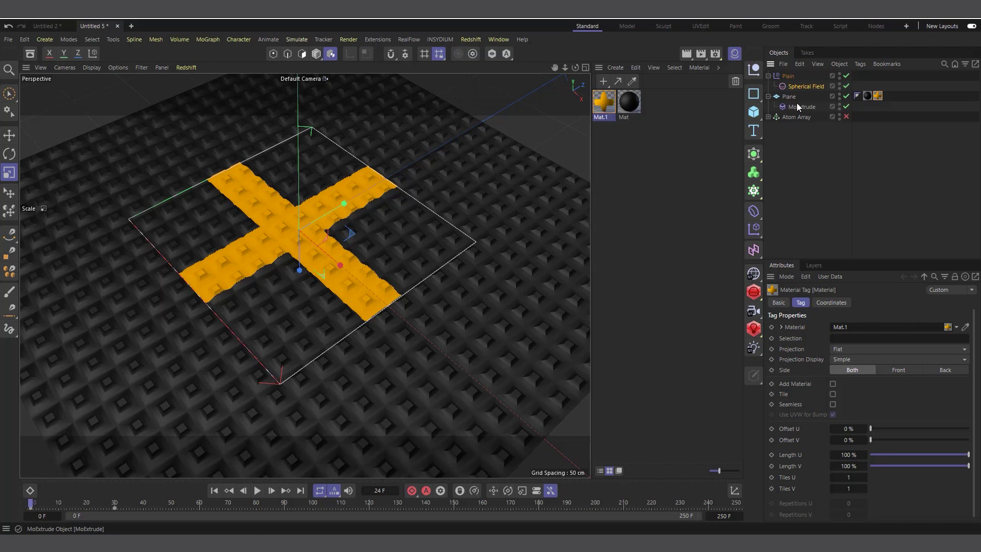
- Add a Bend deformer beneath the MoExtrude inside the Plane and set its strength to 18°
{"action": "left_click", "coordinate": [753, 211]}
{"action": "left_click", "coordinate": [793, 196]}
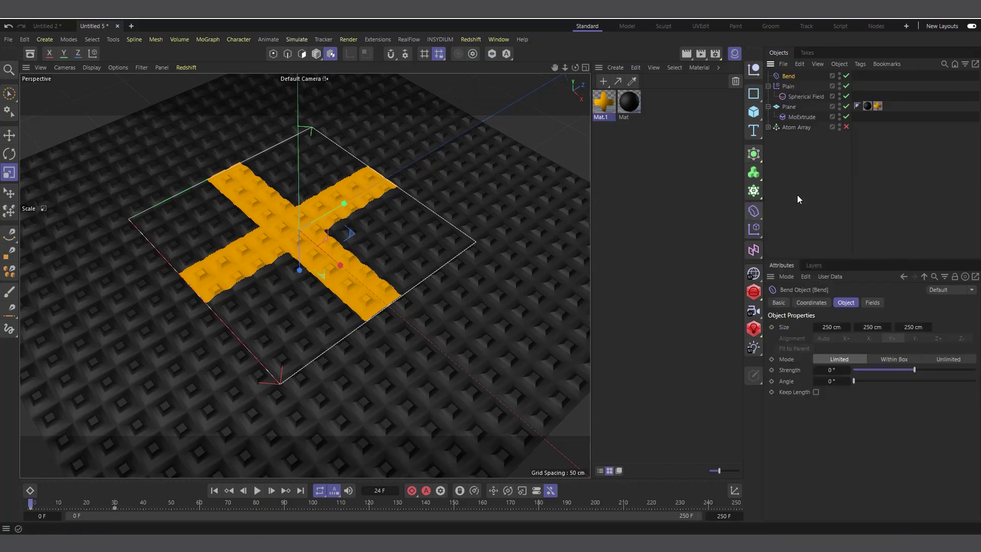
{"action": "left_click_drag", "start_coordinate": [796, 76], "coordinate": [799, 122]}
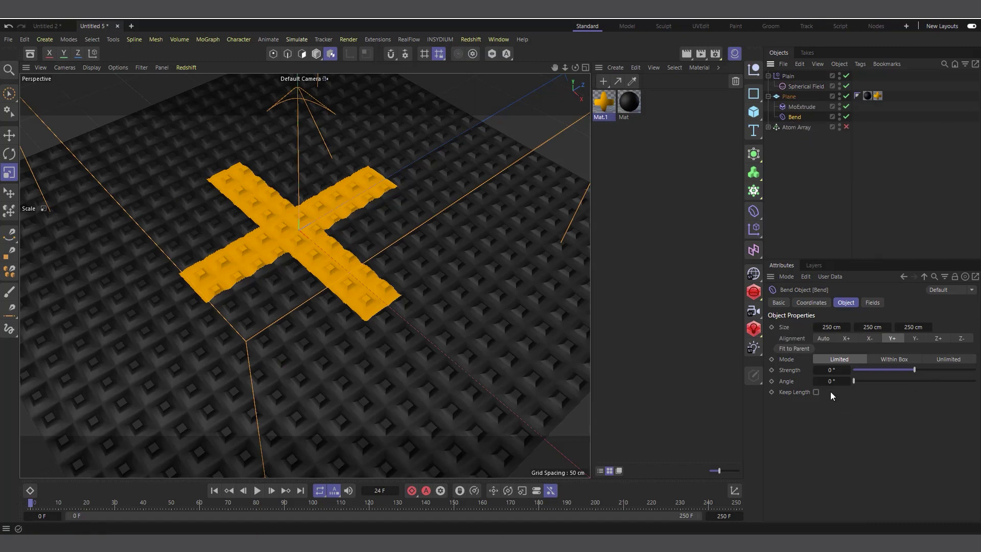
{"action": "left_click_drag", "start_coordinate": [830, 373], "coordinate": [837, 373]}
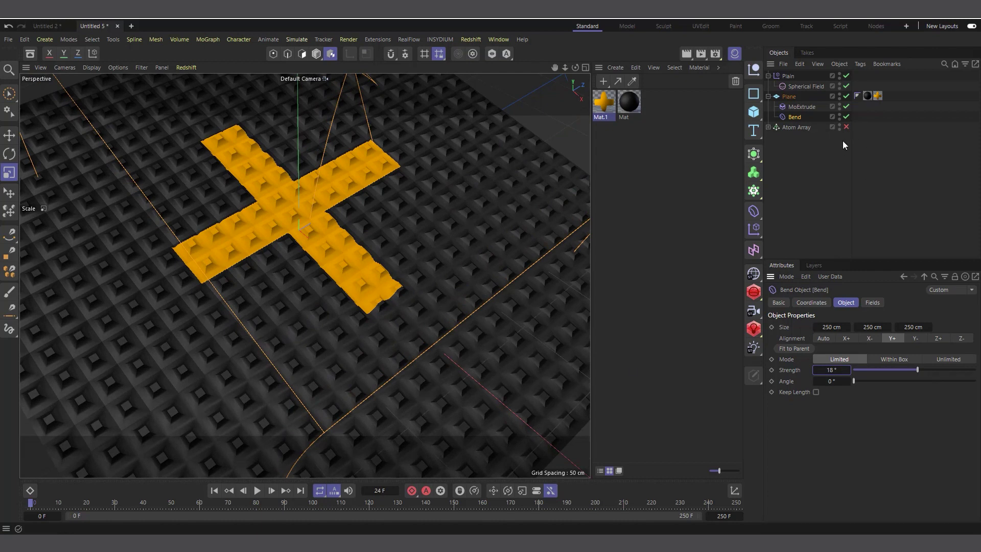
- Rotate the Bend deformer to lie along the plane and set its strength to -30°
{"action": "key", "text": "r"}
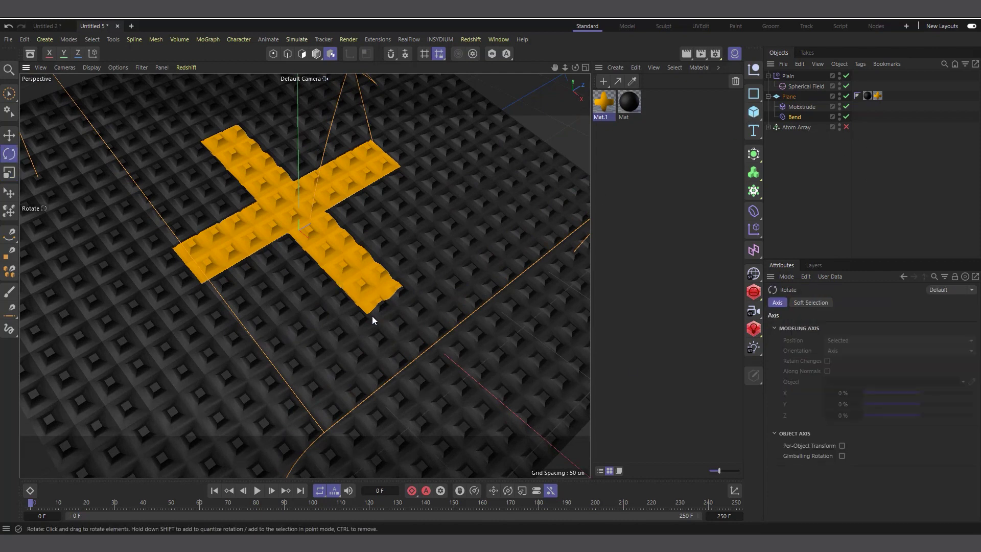
{"action": "left_click", "coordinate": [317, 54]}
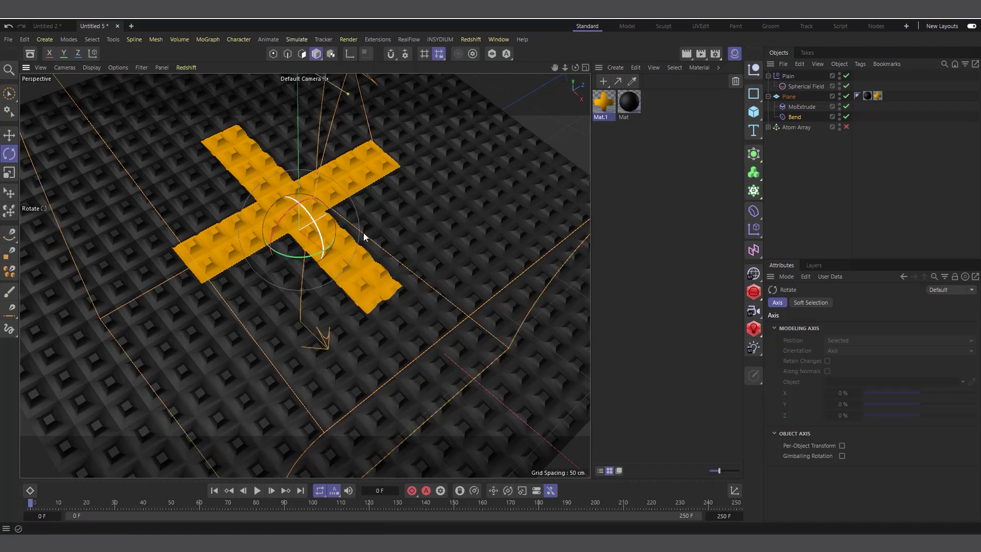
{"action": "left_click", "coordinate": [795, 117]}
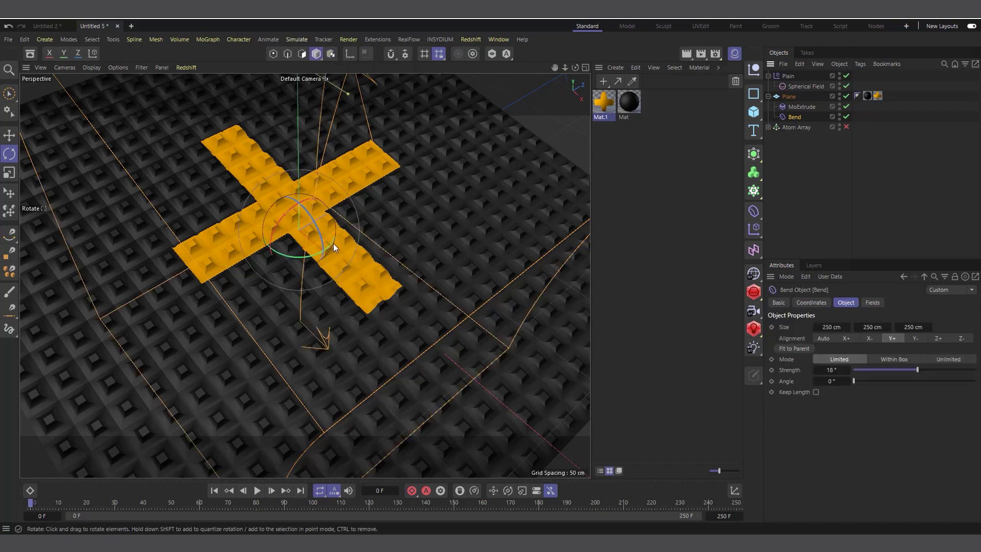
{"action": "left_click_drag", "start_coordinate": [334, 248], "coordinate": [302, 221]}
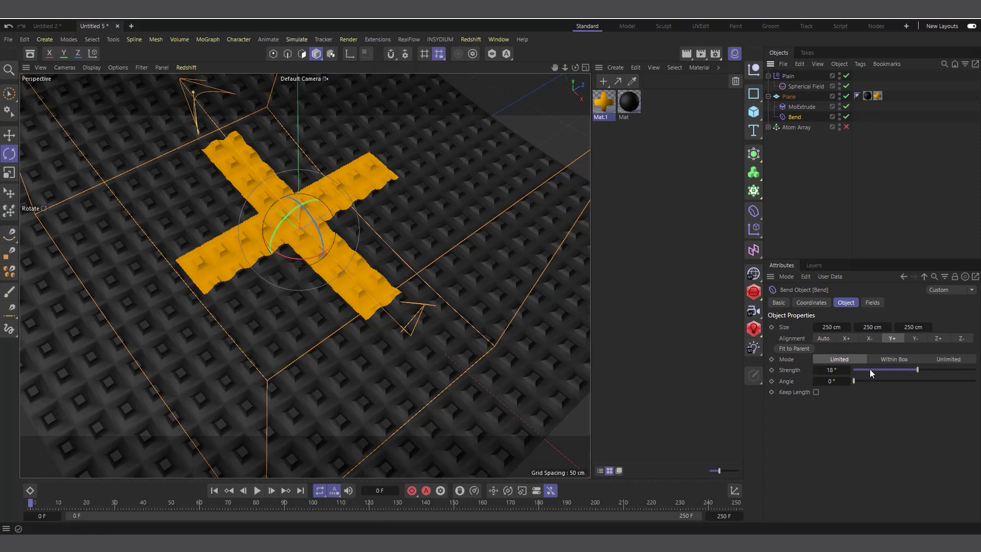
{"action": "mouse_move", "coordinate": [918, 370]}
{"action": "left_mouse_down"}
{"action": "mouse_move", "coordinate": [936, 366]}
{"action": "mouse_move", "coordinate": [897, 370]}
{"action": "mouse_move", "coordinate": [922, 366]}
{"action": "mouse_move", "coordinate": [909, 370]}
{"action": "left_mouse_up"}
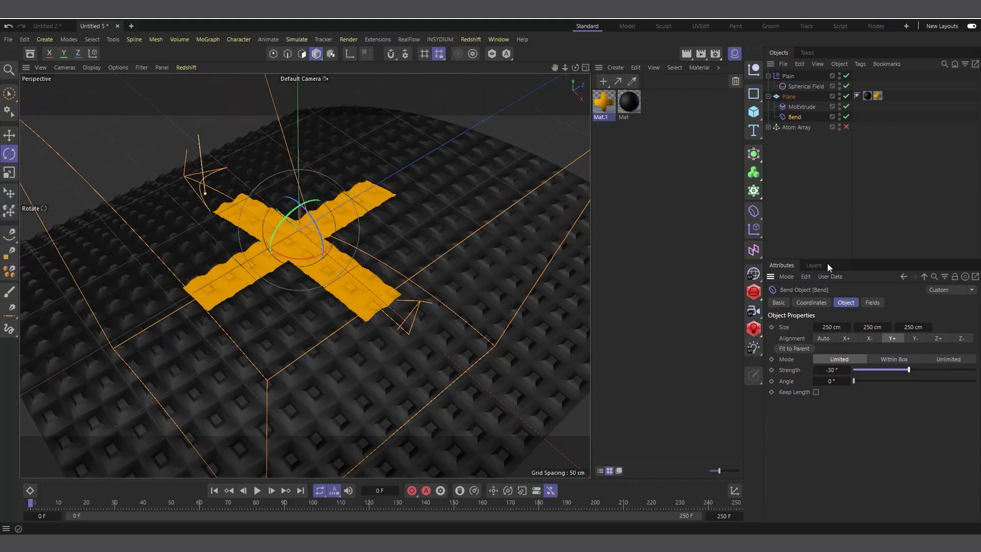
- Check the orange cross's material tag and delete the Bend deformer
{"action": "left_click", "coordinate": [878, 96]}
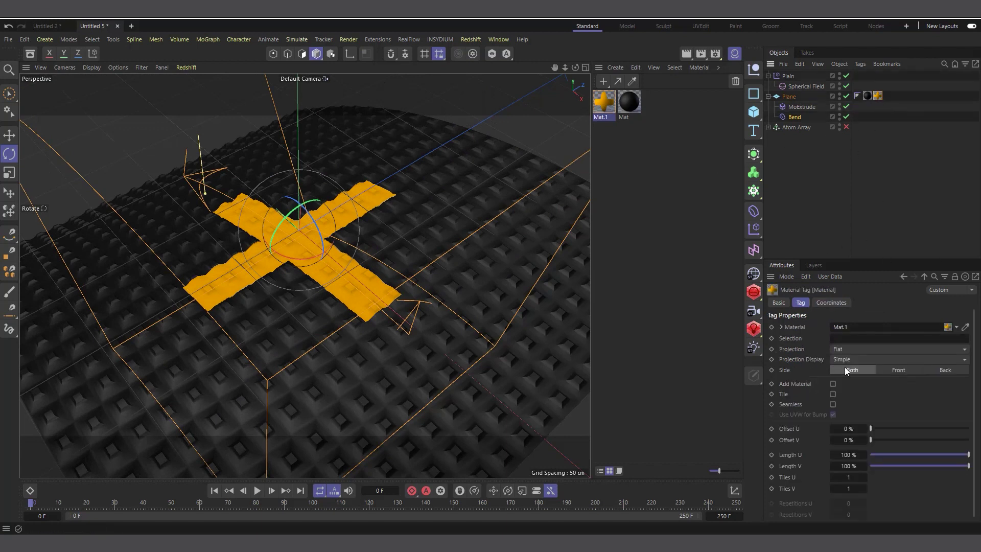
{"action": "left_click", "coordinate": [794, 117]}
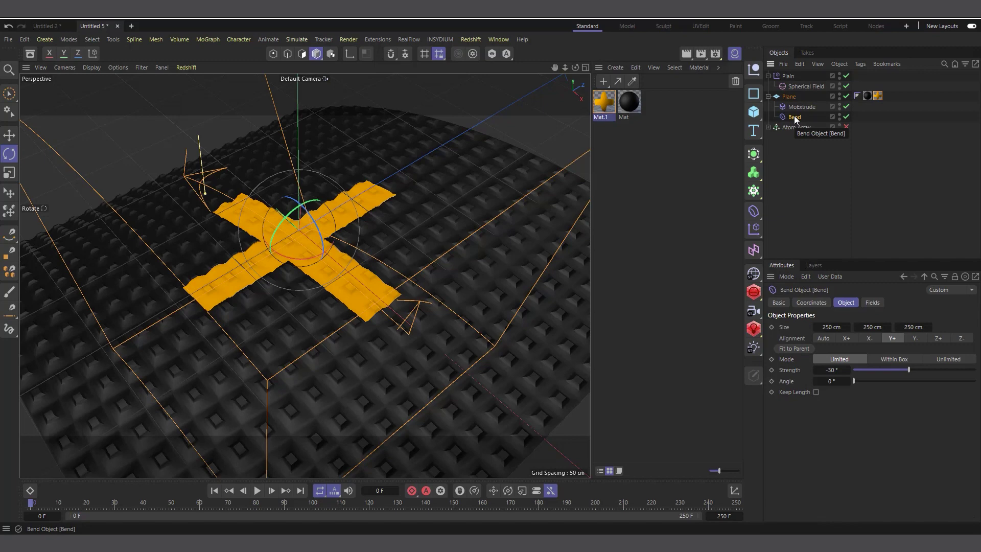
{"action": "key", "text": "Delete"}
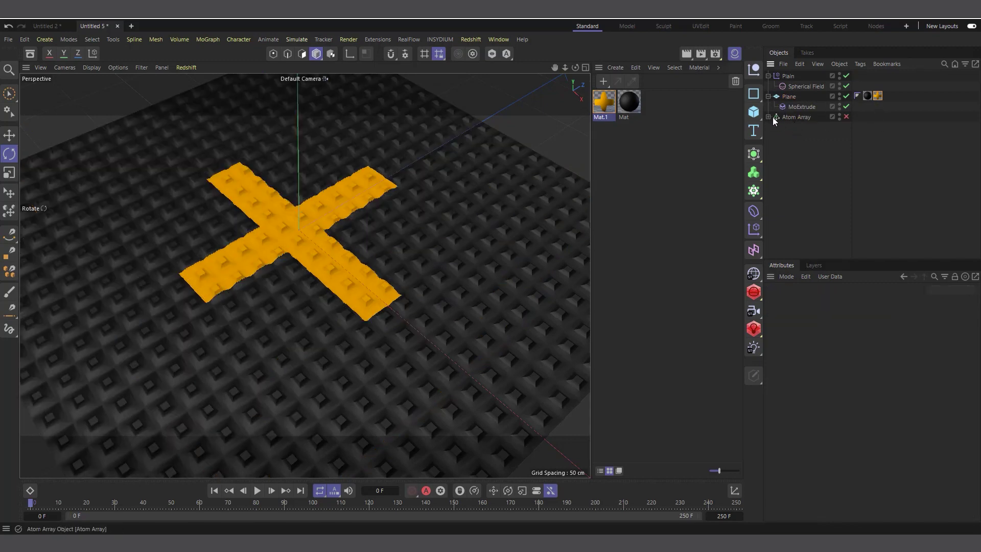
- Add a Connect generator and place the Plane and the Atom Array inside it
{"action": "left_click", "coordinate": [768, 96]}
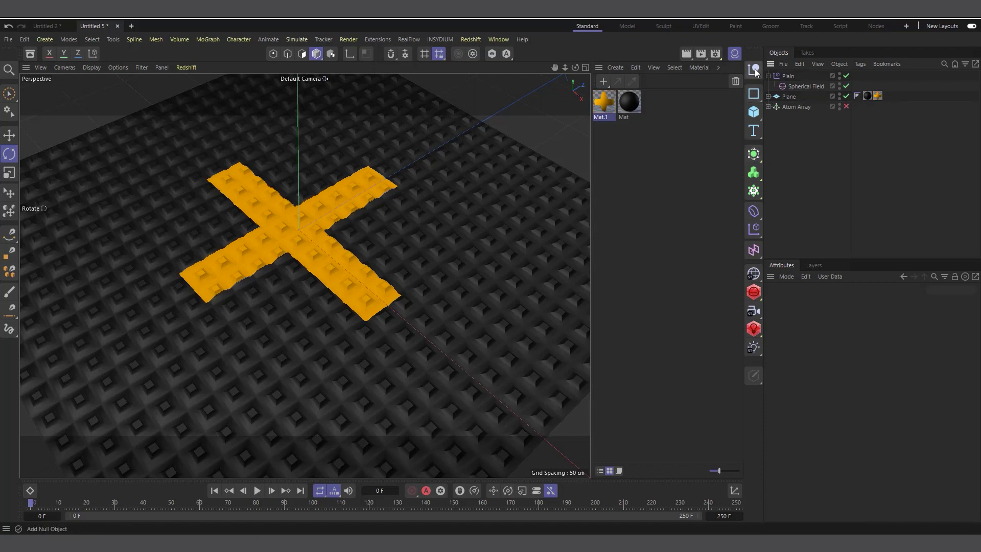
{"action": "left_click", "coordinate": [754, 154]}
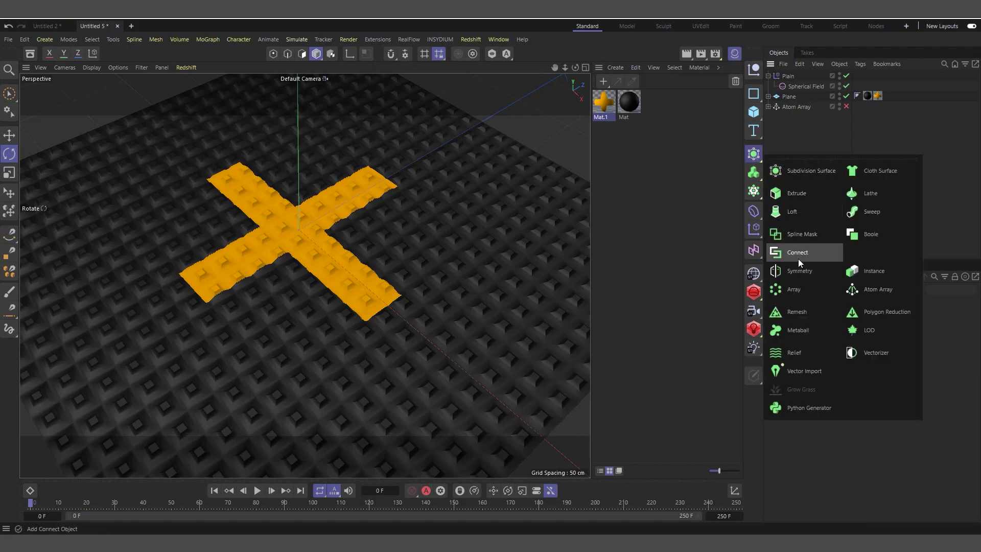
{"action": "left_click", "coordinate": [798, 259]}
{"action": "mouse_move", "coordinate": [805, 153]}
{"action": "left_mouse_down"}
{"action": "mouse_move", "coordinate": [771, 99]}
{"action": "mouse_move", "coordinate": [786, 110]}
{"action": "mouse_move", "coordinate": [804, 78]}
{"action": "left_mouse_up"}
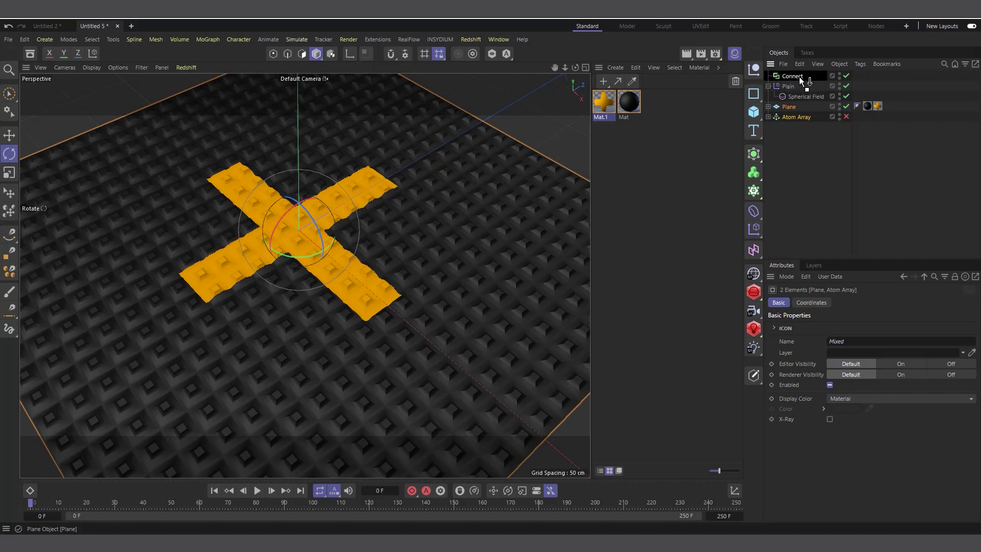
{"action": "left_click_drag", "start_coordinate": [799, 77], "coordinate": [802, 170]}
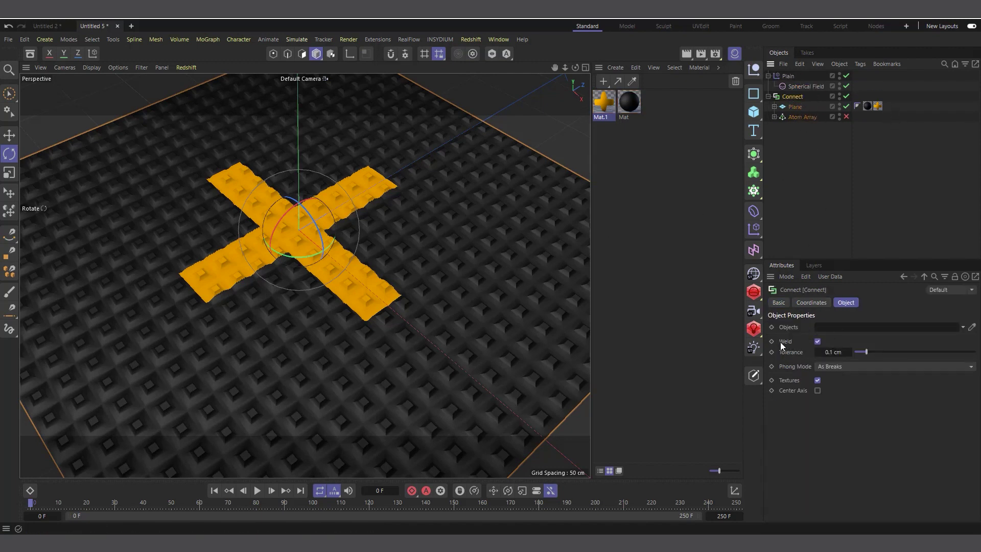
- Turn off Weld on the Connect generator and move both material tags from the Plane onto it
{"action": "left_click", "coordinate": [817, 341]}
{"action": "left_click_drag", "start_coordinate": [871, 112], "coordinate": [863, 96]}
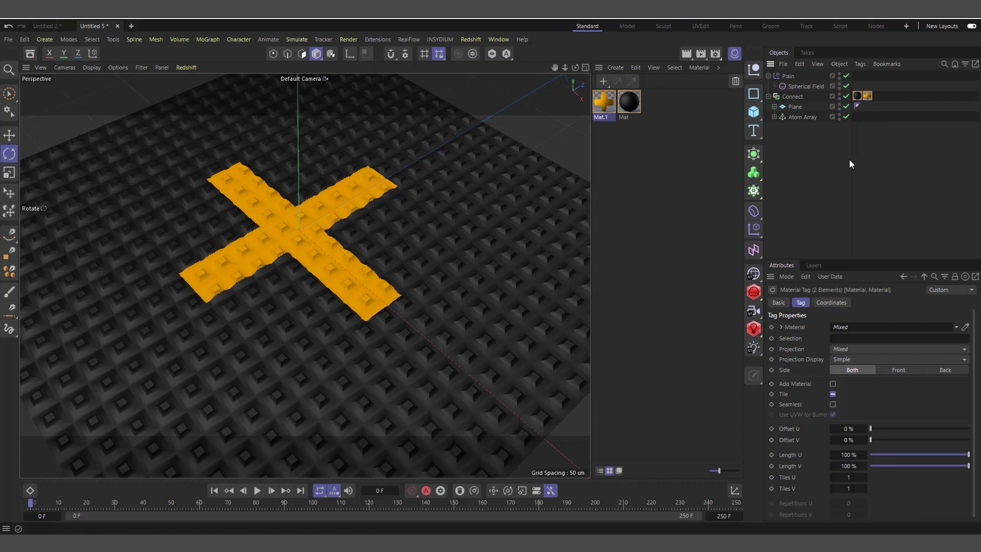
- Scrub the timeline to frame 66 and examine the connected spikes from a lower camera angle
{"action": "left_click", "coordinate": [143, 506]}
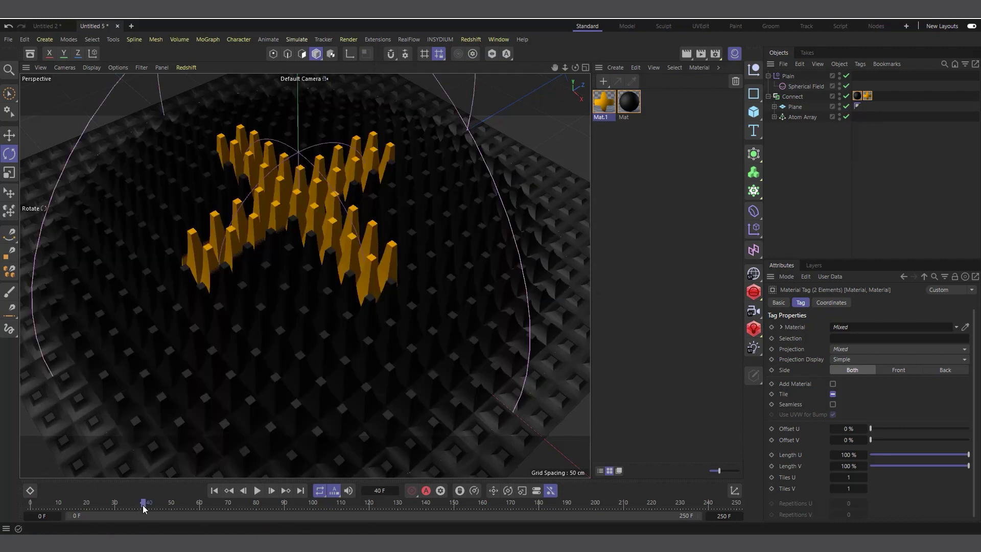
{"action": "left_click_drag", "start_coordinate": [143, 506], "coordinate": [218, 509]}
{"action": "left_click_drag", "start_coordinate": [575, 67], "coordinate": [575, 97]}
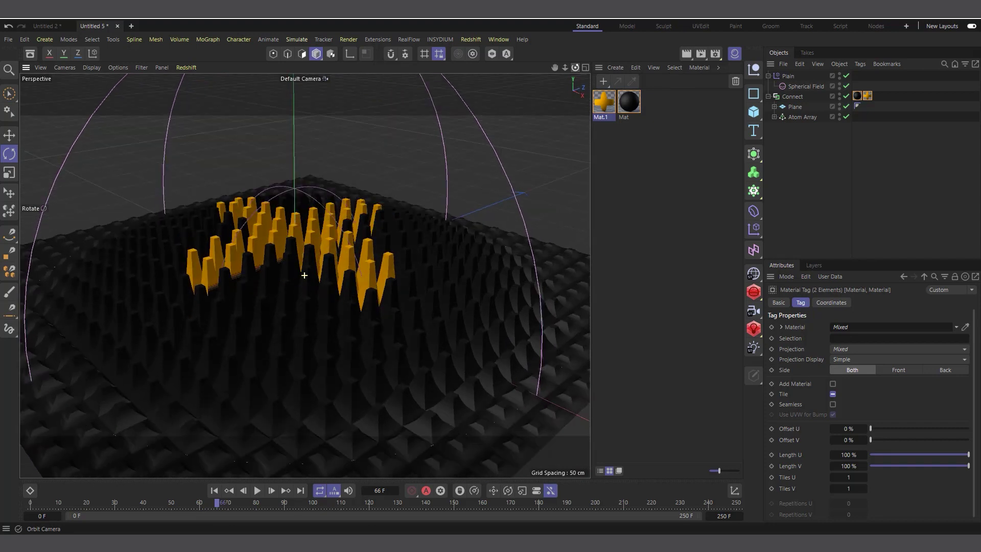
- Group the Plane and the Atom Array into a null inside the Connect generator and expand the null
{"action": "left_click", "coordinate": [788, 116]}
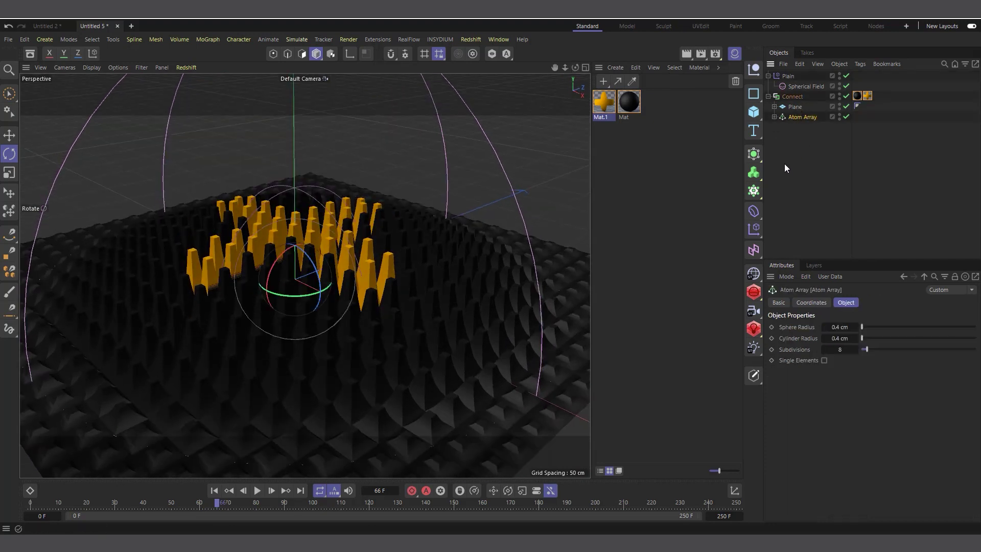
{"action": "left_click_drag", "start_coordinate": [795, 126], "coordinate": [781, 102]}
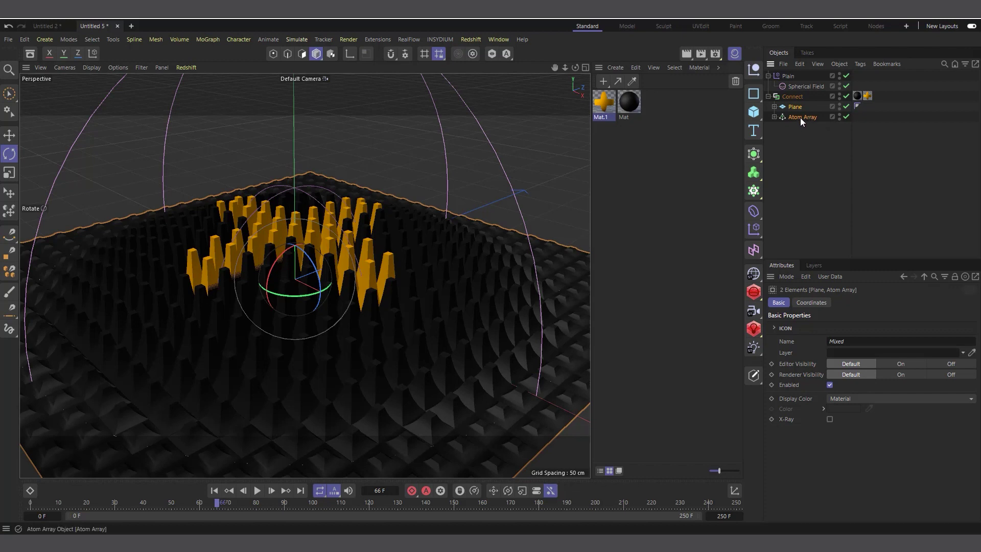
{"action": "key", "text": "alt+g"}
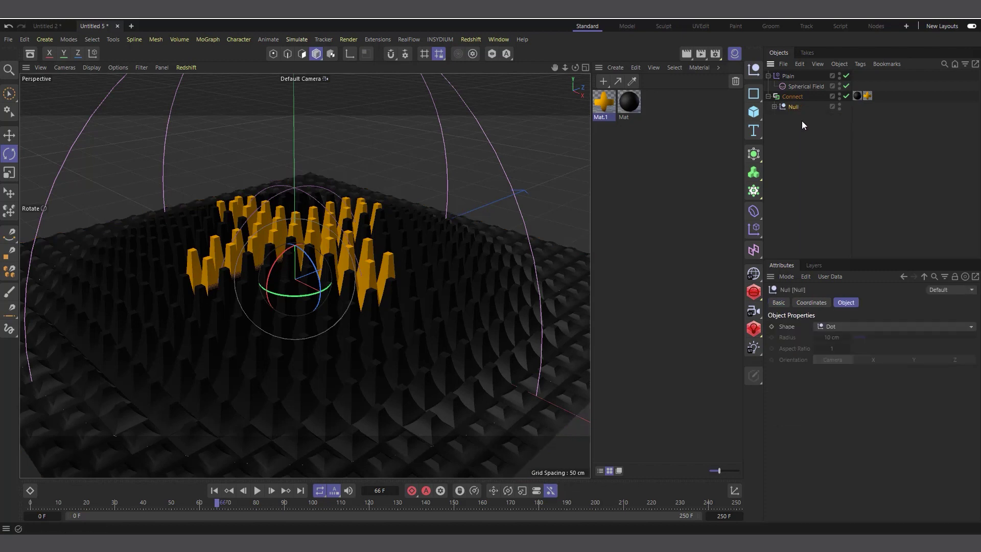
{"action": "left_click", "coordinate": [794, 99]}
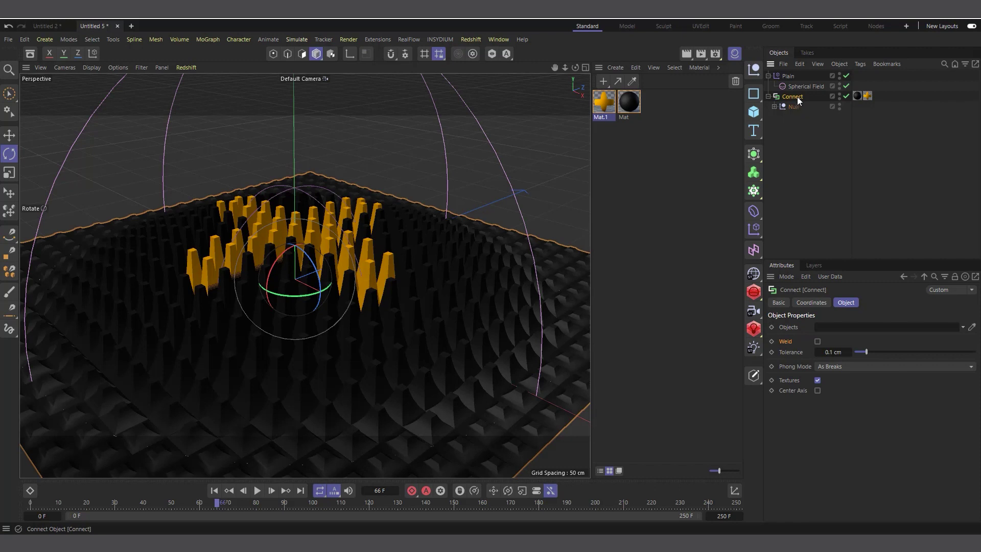
{"action": "left_click", "coordinate": [774, 107]}
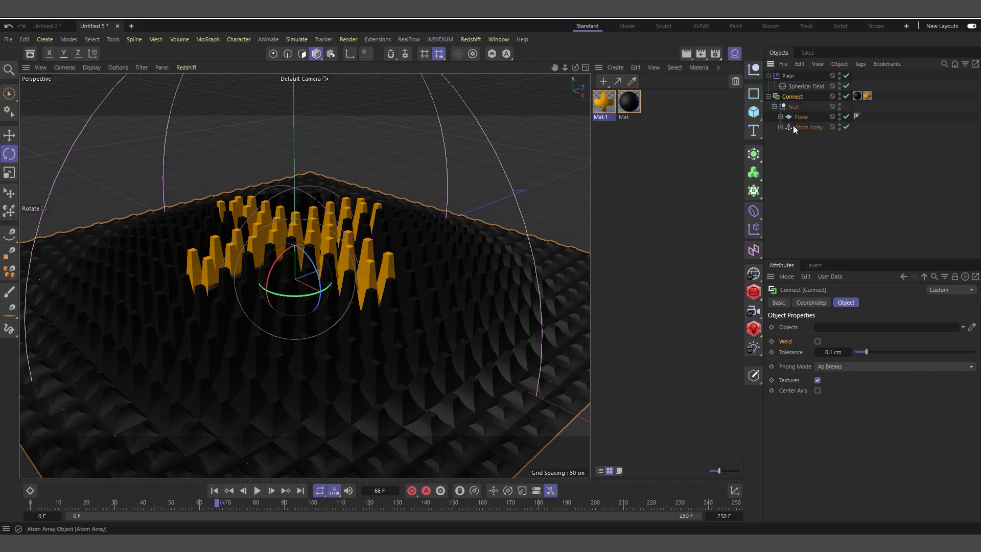
- Expand the Atom Array and enable the Plane Instance inside it
{"action": "left_click", "coordinate": [794, 126]}
{"action": "left_click", "coordinate": [780, 127]}
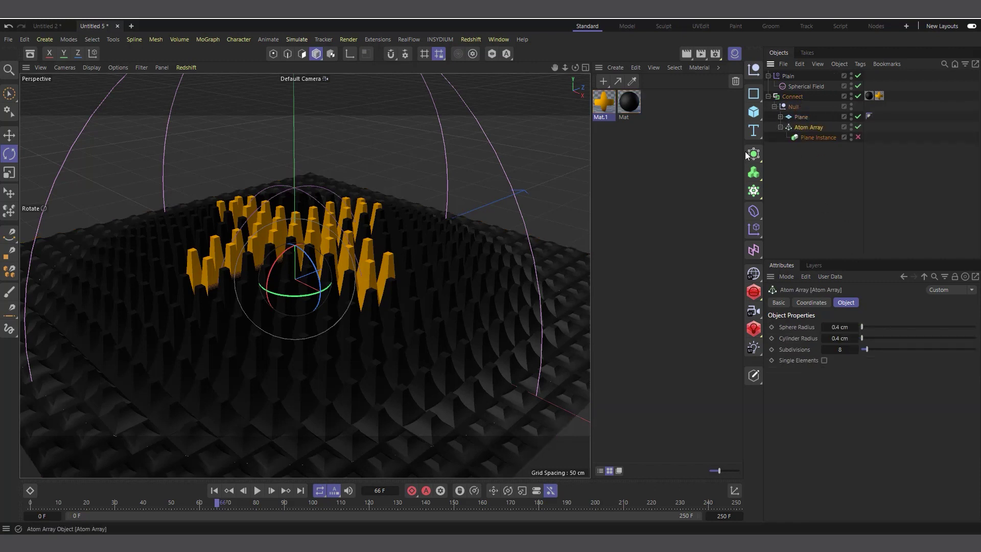
{"action": "left_click", "coordinate": [858, 137]}
- Move the Plane and the Atom Array out of the null directly under the Connect generator and delete the null
{"action": "left_click_drag", "start_coordinate": [814, 158], "coordinate": [796, 97]}
{"action": "left_click", "coordinate": [780, 127]}
{"action": "left_click", "coordinate": [795, 127]}
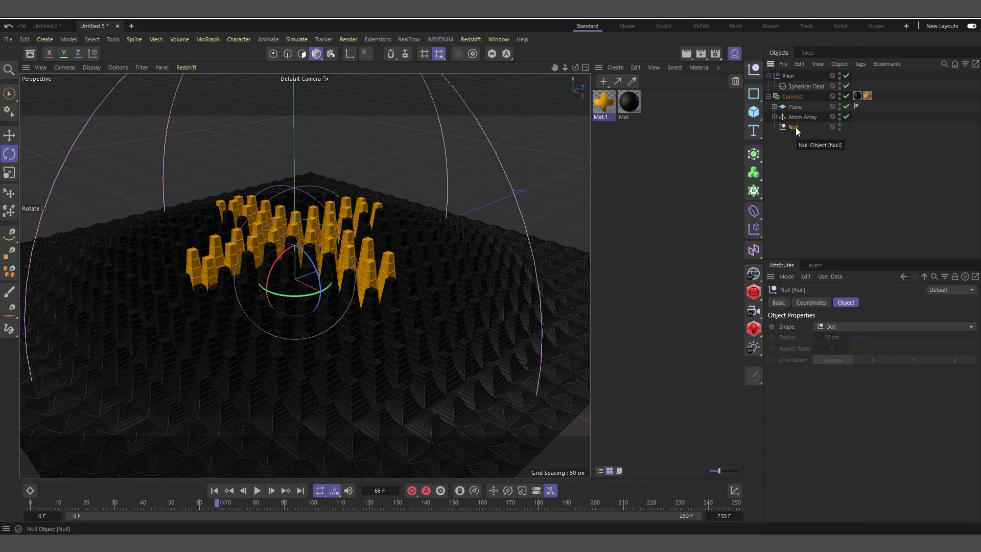
{"action": "key", "text": "Delete"}
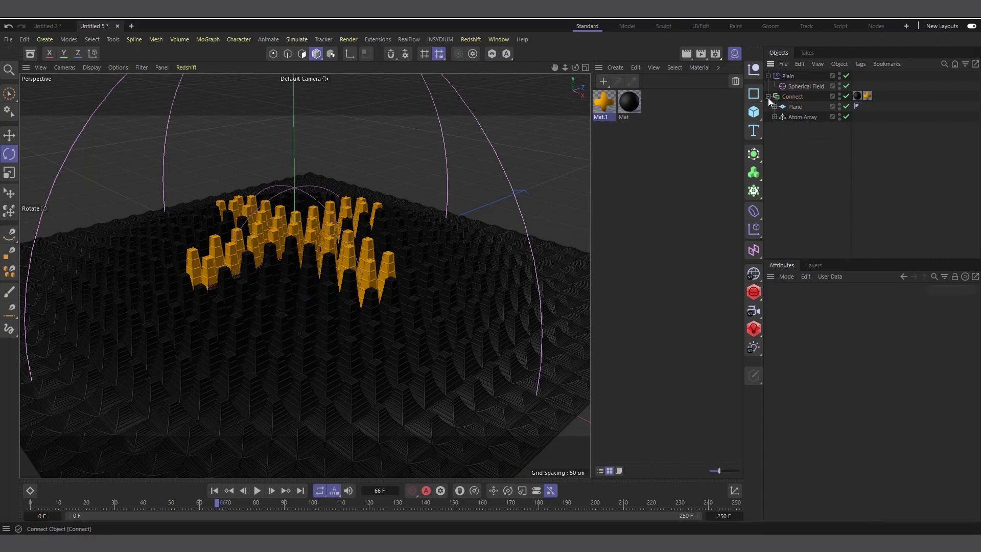
- Examine the striped spikes from a higher, closer camera angle and review the objects inside the Connect generator
{"action": "left_click", "coordinate": [768, 96]}
{"action": "left_click", "coordinate": [786, 100]}
{"action": "left_click_drag", "start_coordinate": [575, 67], "coordinate": [588, 120]}
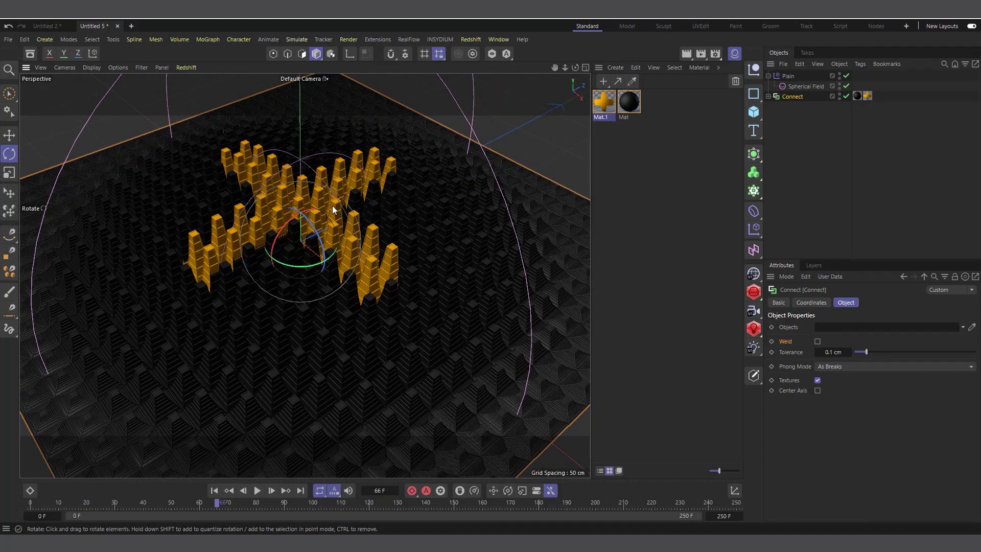
{"action": "scroll", "coordinate": [332, 205], "scroll_direction": "up", "scroll_amount": 2}
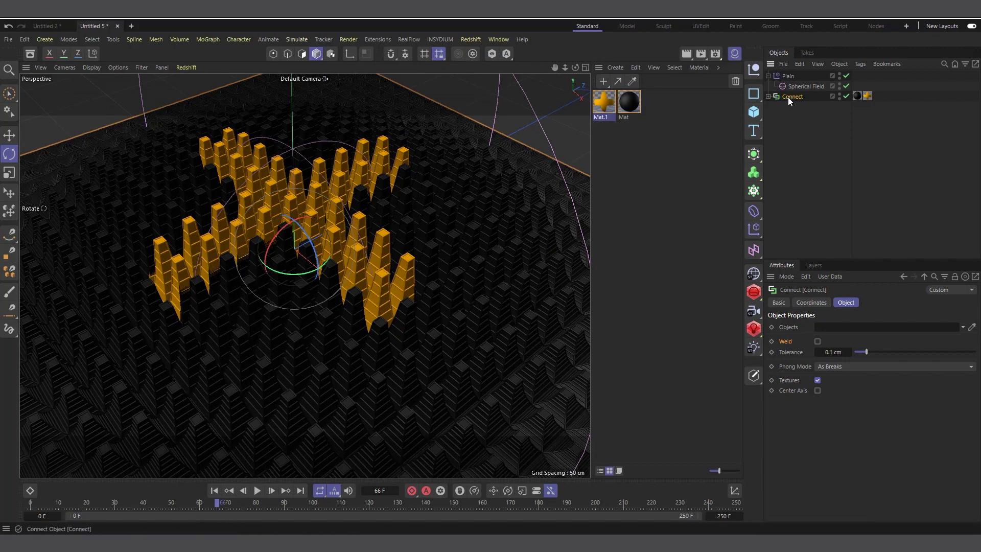
{"action": "left_click", "coordinate": [768, 96]}
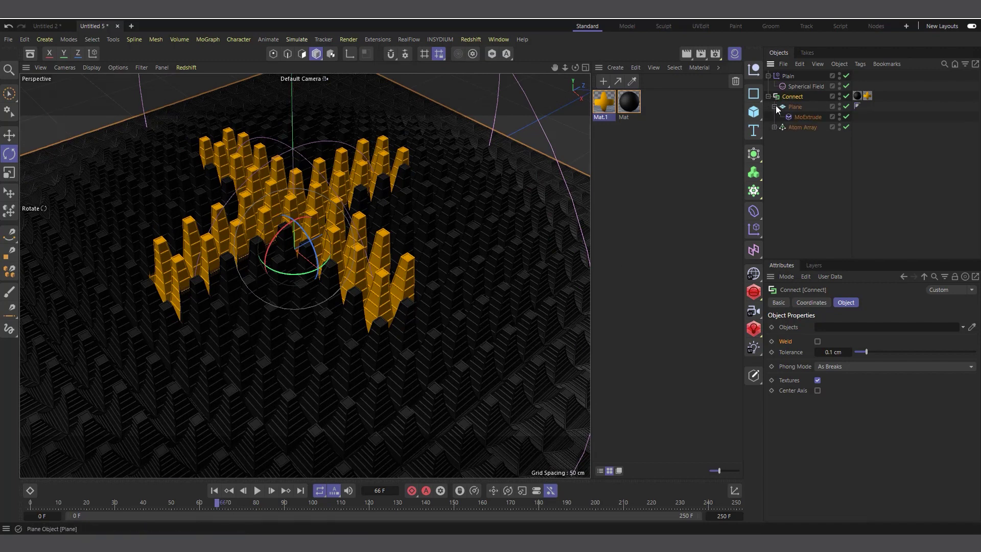
{"action": "left_click", "coordinate": [772, 107]}
{"action": "left_click", "coordinate": [768, 96]}
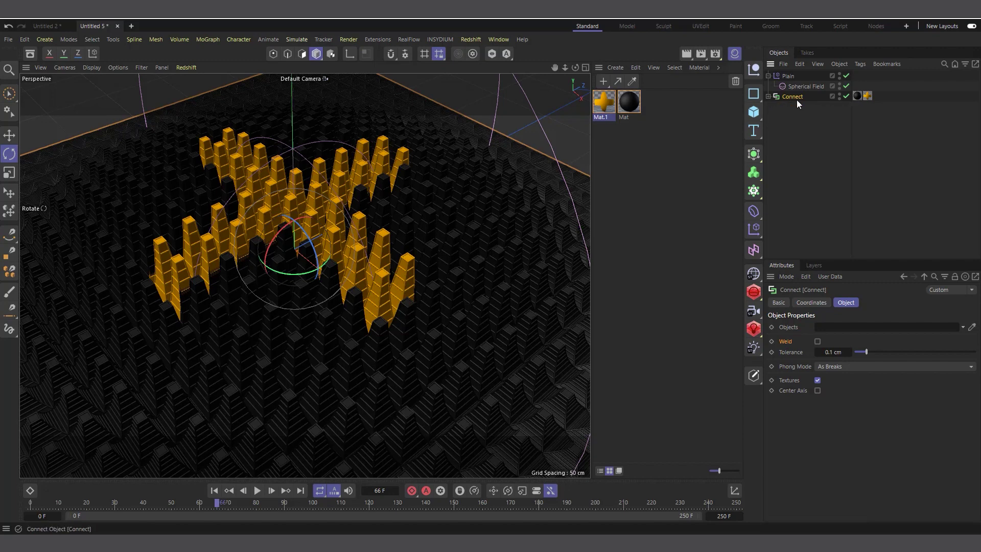
- Place the Connect generator inside a new null and add a Bend deformer above it in the same null
{"action": "left_click", "coordinate": [753, 69]}
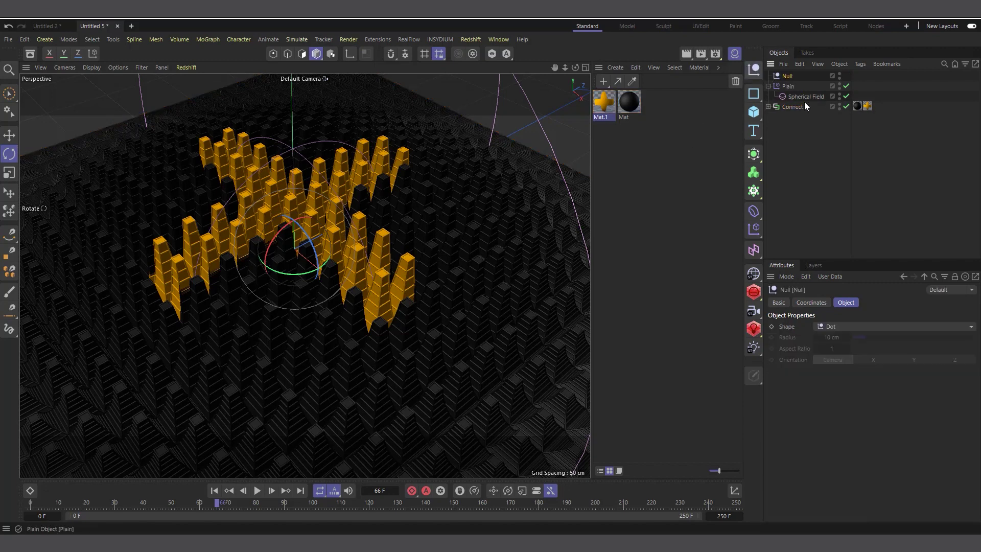
{"action": "left_click_drag", "start_coordinate": [788, 77], "coordinate": [786, 75]}
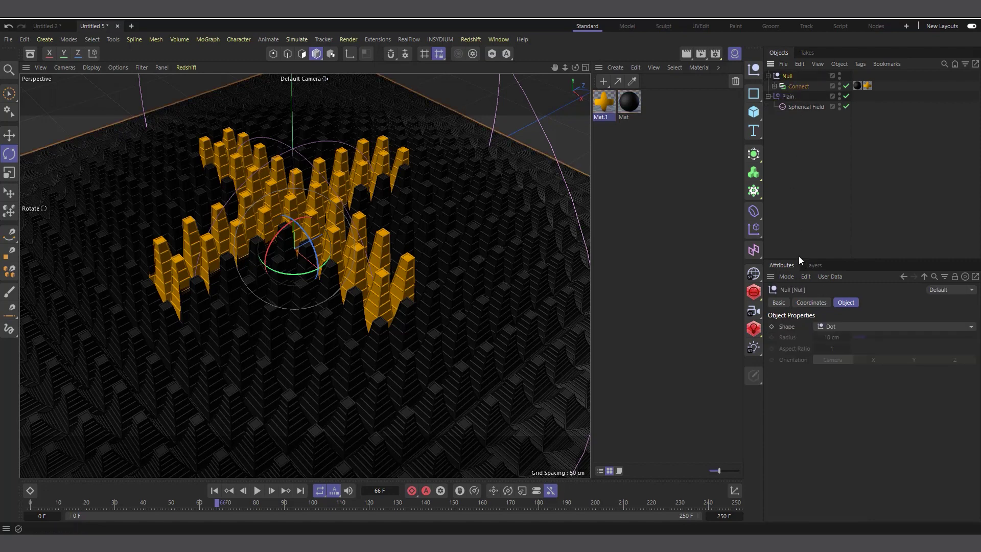
{"action": "left_click_drag", "start_coordinate": [753, 210], "coordinate": [797, 198]}
{"action": "left_click_drag", "start_coordinate": [786, 76], "coordinate": [789, 91]}
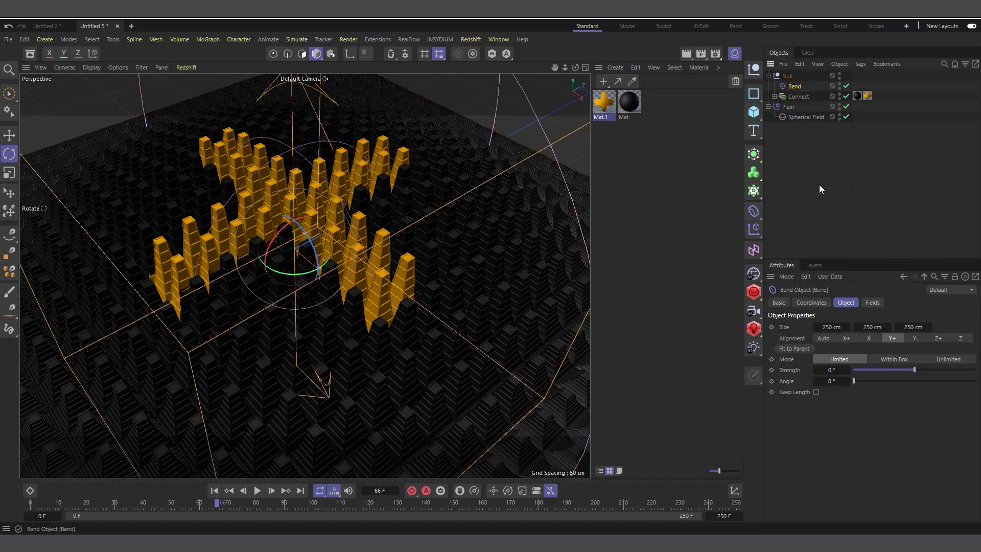
- Rotate the Bend deformer onto its side so that it lies along the surface
{"action": "key", "text": "r"}
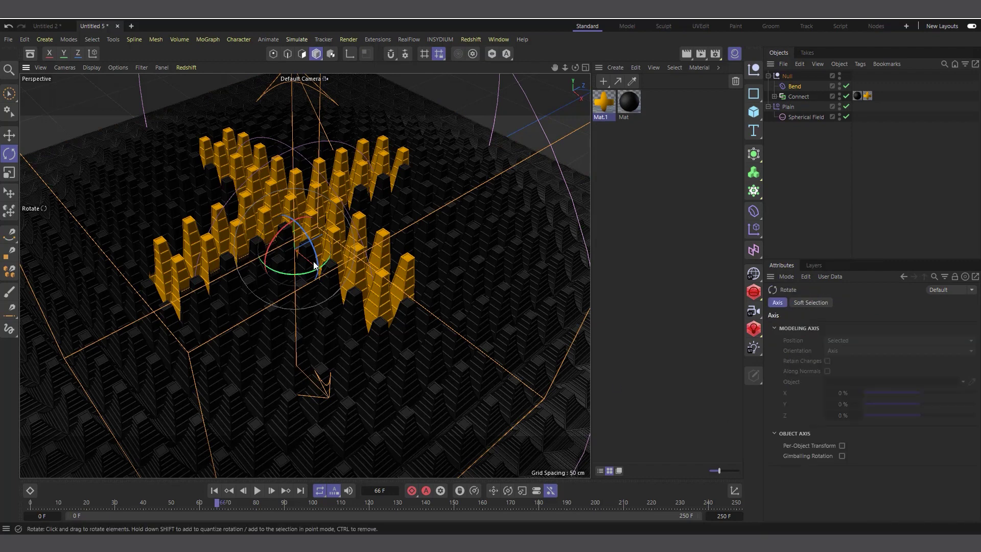
{"action": "left_click_drag", "start_coordinate": [314, 262], "coordinate": [284, 221]}
{"action": "left_click", "coordinate": [795, 86]}
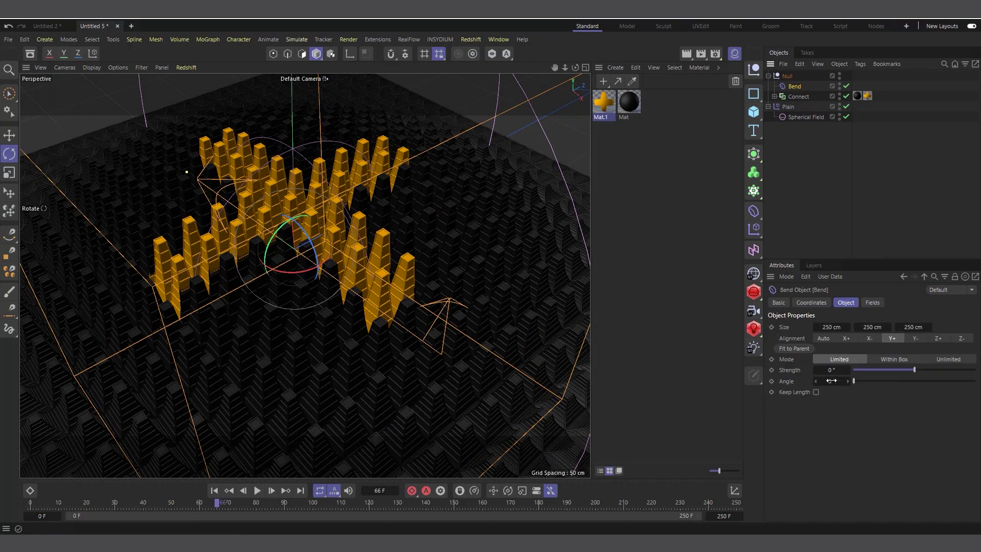
- Try out different Bend strengths on the connected surface, including at frame 0
{"action": "left_click_drag", "start_coordinate": [831, 369], "coordinate": [860, 369]}
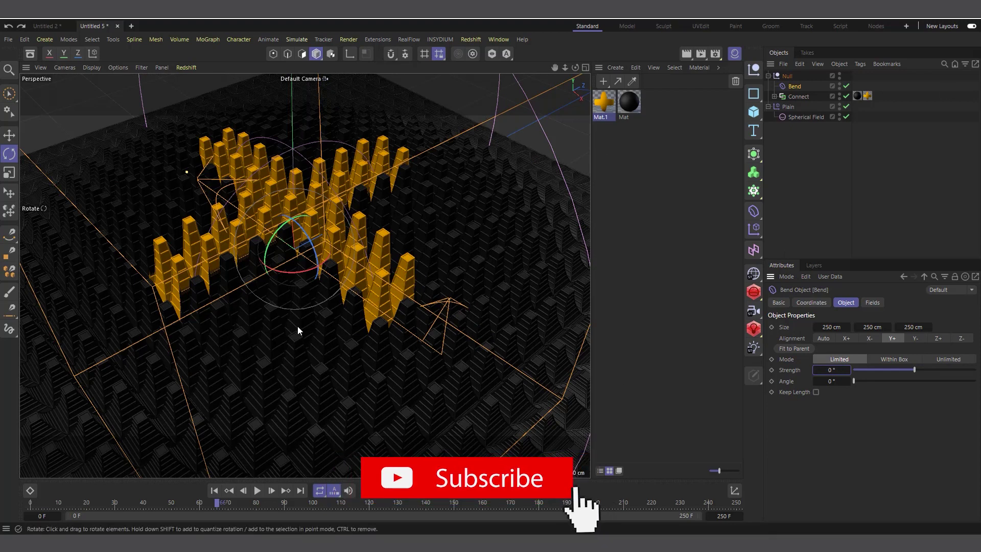
{"action": "left_click_drag", "start_coordinate": [214, 294], "coordinate": [311, 275], "text": "alt"}
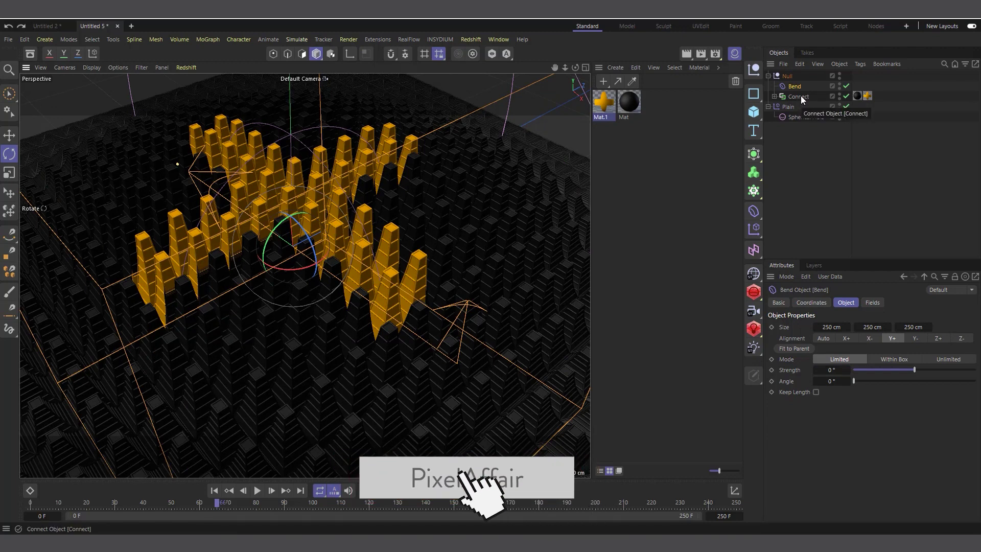
{"action": "left_click", "coordinate": [216, 491]}
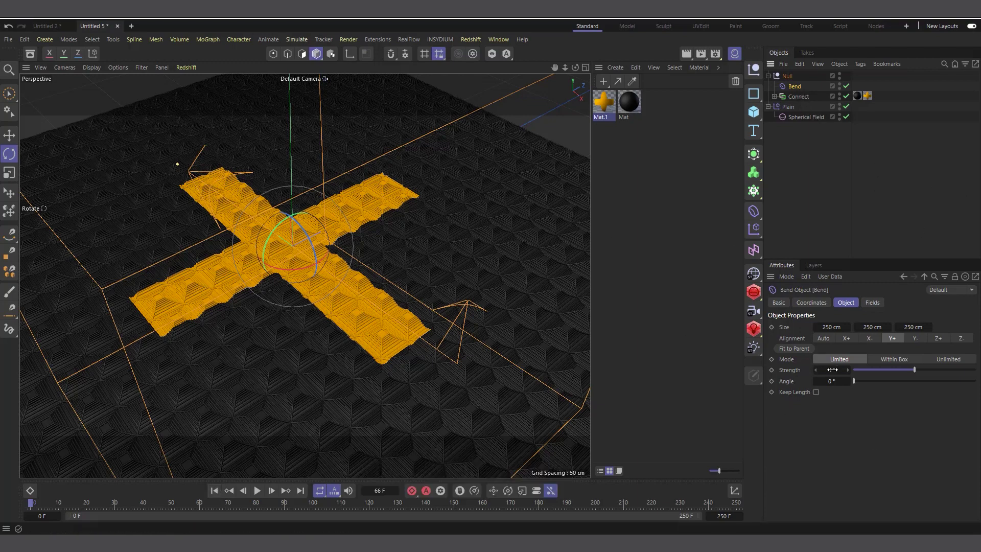
{"action": "mouse_move", "coordinate": [832, 369]}
{"action": "left_mouse_down"}
{"action": "mouse_move", "coordinate": [853, 370]}
{"action": "mouse_move", "coordinate": [802, 370]}
{"action": "mouse_move", "coordinate": [830, 386]}
{"action": "left_mouse_up"}
- Add a Pin Material tag to the Connect generator and record the material's current state
{"action": "right_click", "coordinate": [798, 96]}
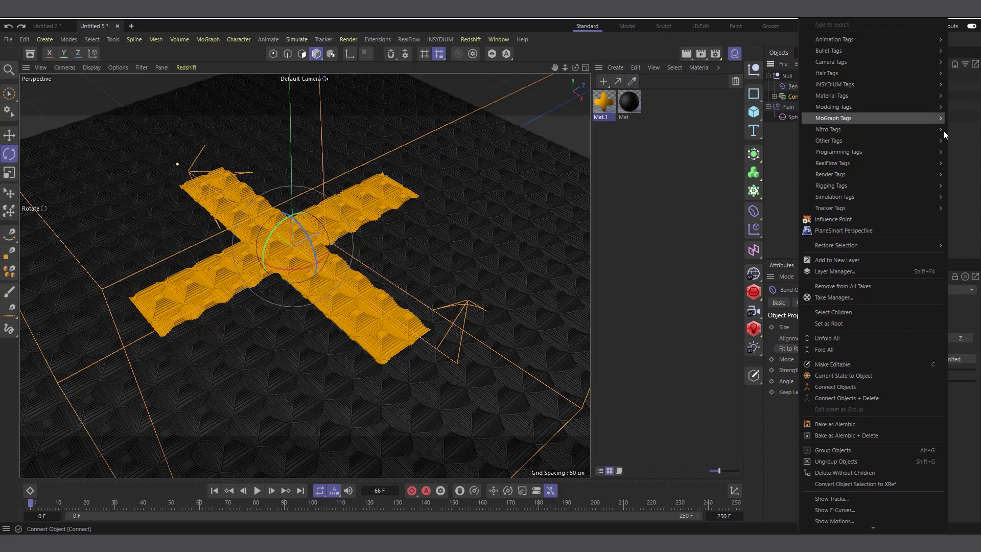
{"action": "mouse_move", "coordinate": [865, 140]}
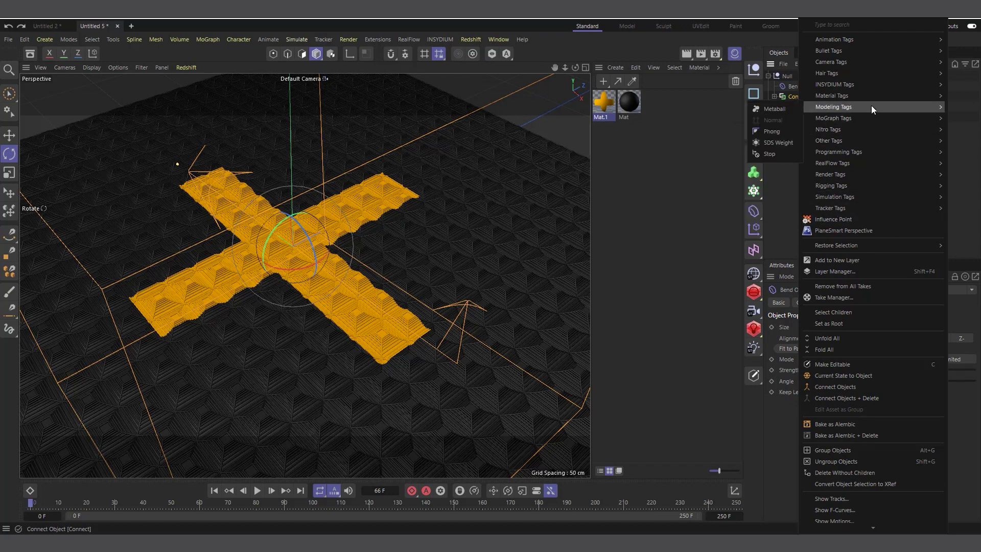
{"action": "mouse_move", "coordinate": [871, 96]}
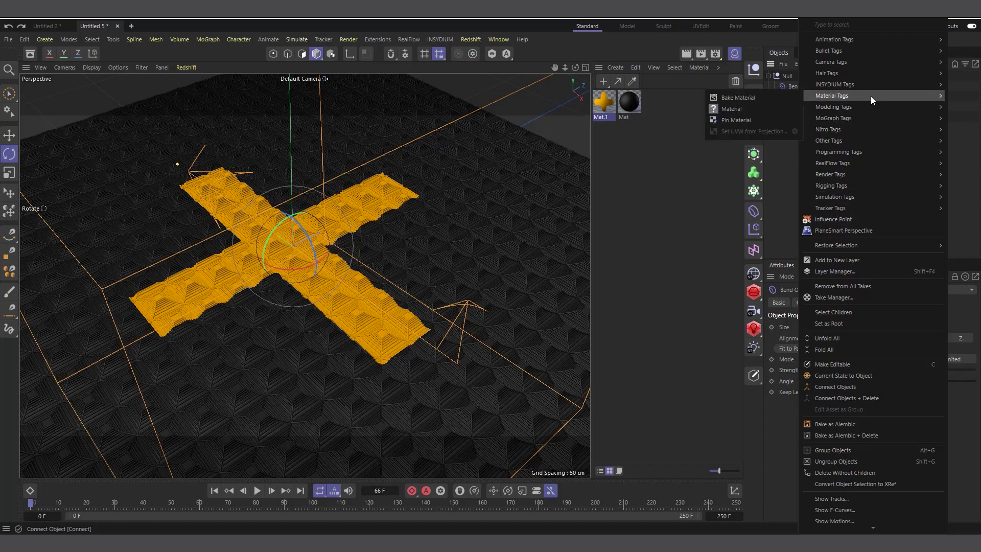
{"action": "left_click", "coordinate": [754, 121]}
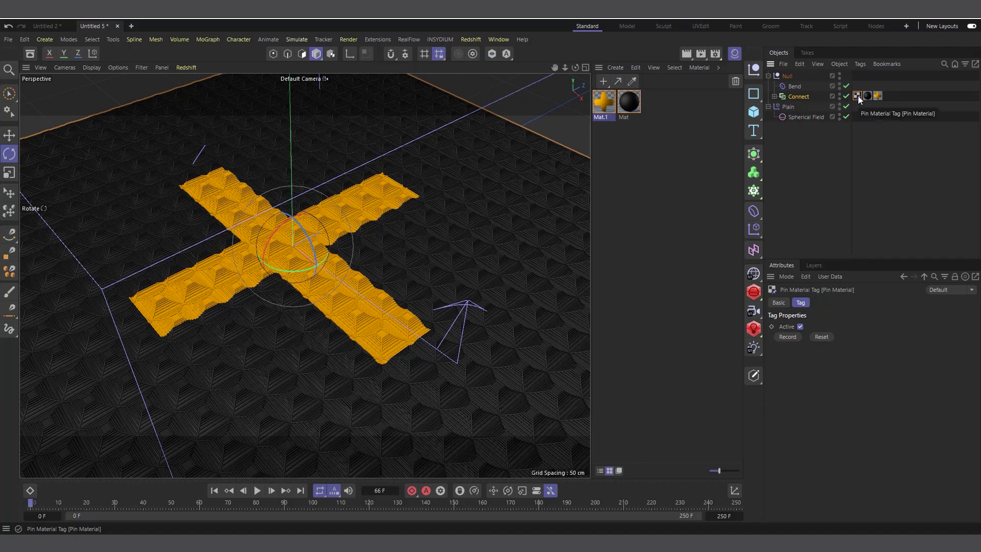
{"action": "left_click", "coordinate": [789, 338]}
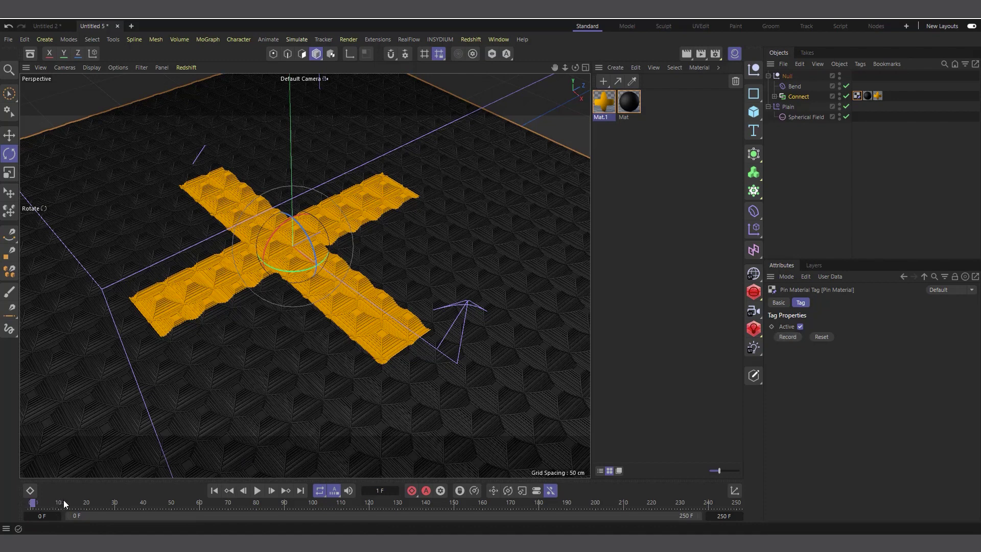
- Test a Bend strength of 15° on the pinned materials at frame 0 and reset the strength
{"action": "left_click_drag", "start_coordinate": [63, 500], "coordinate": [31, 502]}
{"action": "left_click", "coordinate": [795, 86]}
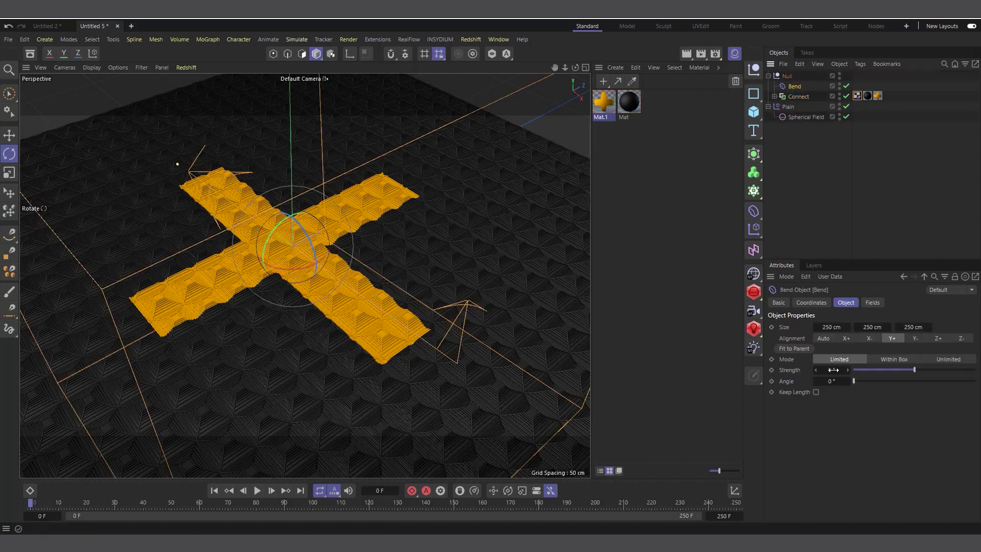
{"action": "mouse_move", "coordinate": [847, 370]}
{"action": "left_mouse_down"}
{"action": "mouse_move", "coordinate": [870, 370]}
{"action": "mouse_move", "coordinate": [823, 370]}
{"action": "mouse_move", "coordinate": [850, 370]}
{"action": "mouse_move", "coordinate": [840, 370]}
{"action": "left_mouse_up"}
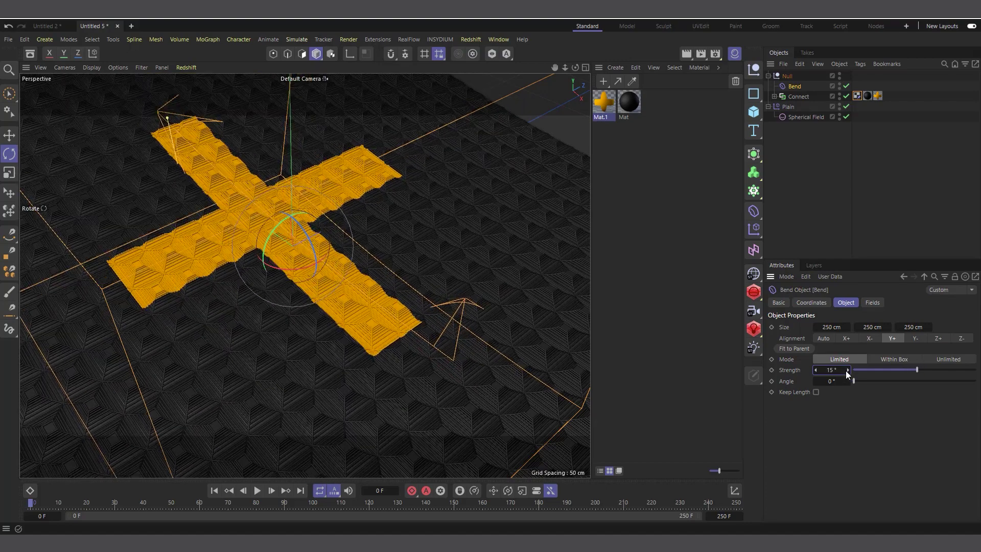
{"action": "right_click", "coordinate": [846, 372]}
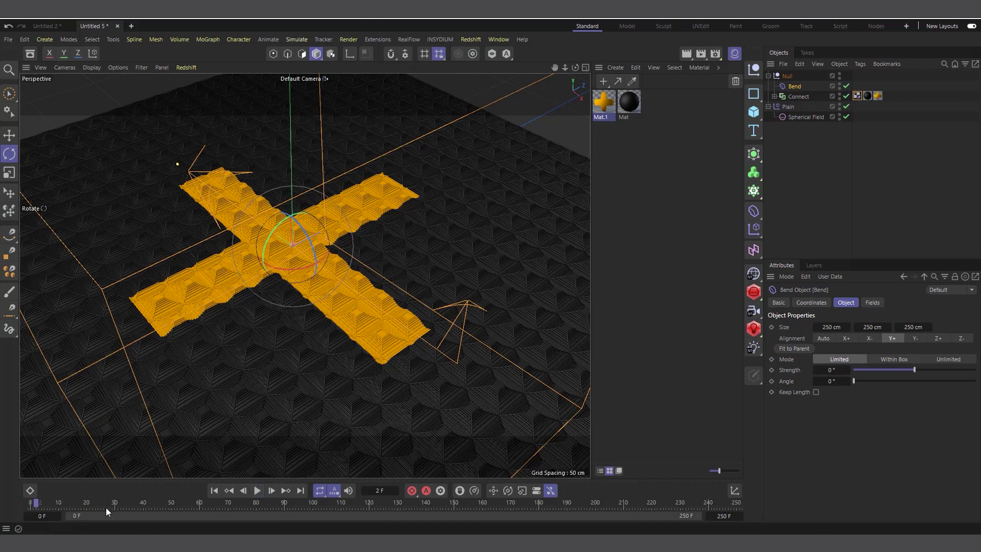
- Turn off the Connect generator, scrub the timeline to frame 35 and disable the Atom Array inside it
{"action": "left_click_drag", "start_coordinate": [90, 501], "coordinate": [61, 509]}
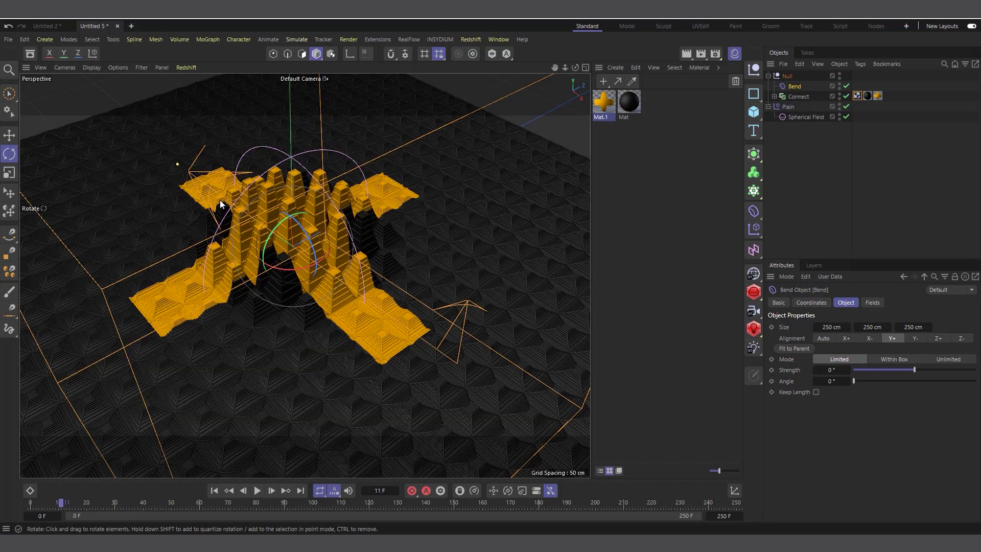
{"action": "scroll", "coordinate": [221, 205], "scroll_direction": "up", "scroll_amount": 3}
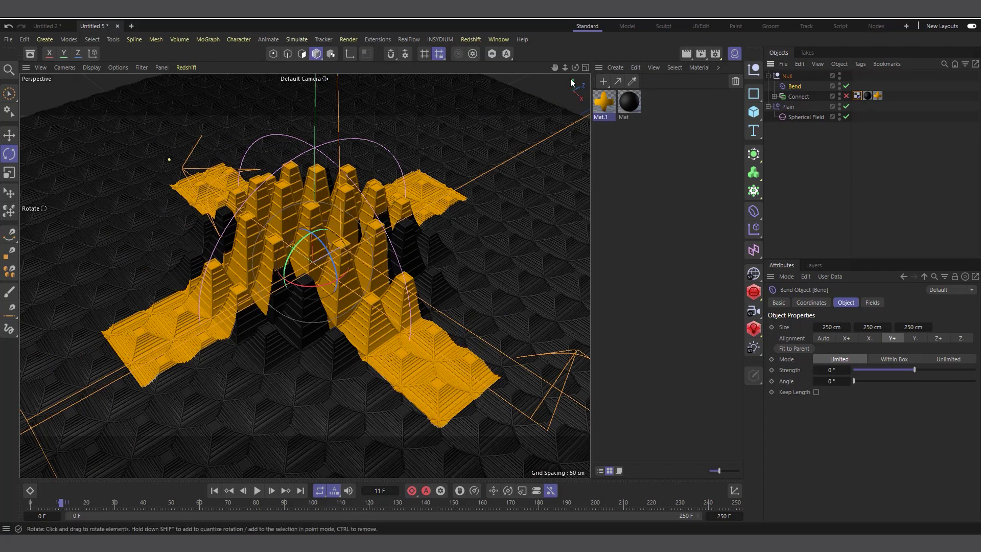
{"action": "left_click_drag", "start_coordinate": [37, 505], "coordinate": [128, 500]}
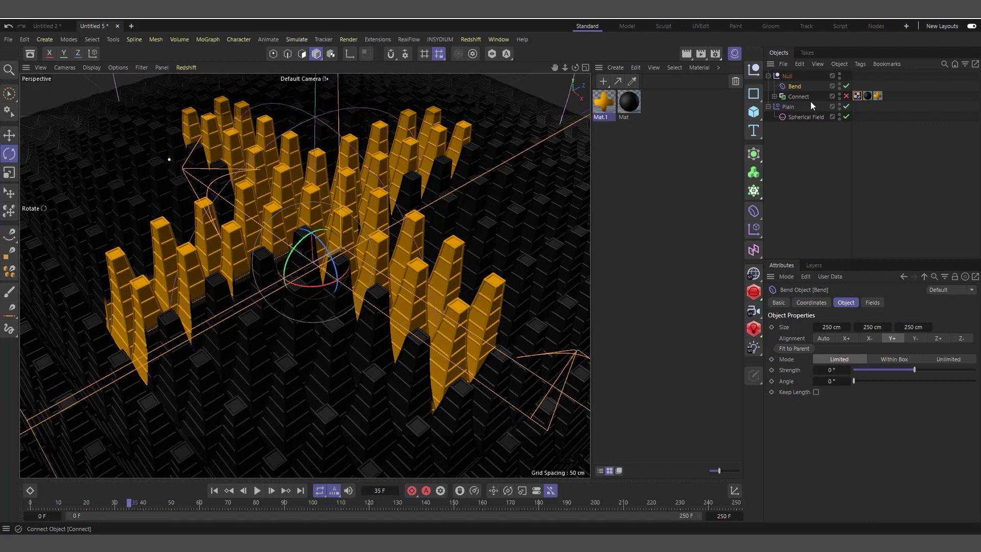
{"action": "left_click", "coordinate": [775, 97]}
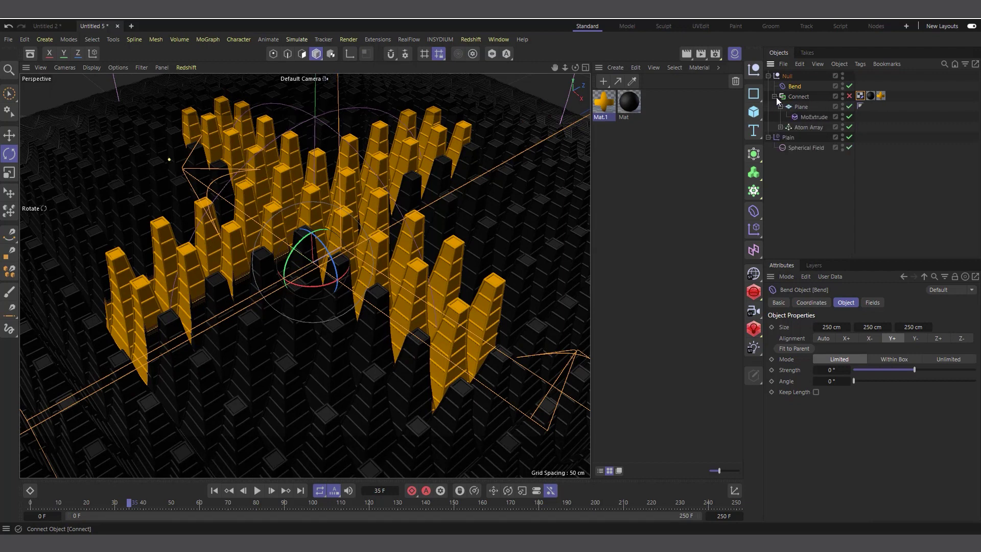
{"action": "left_click", "coordinate": [848, 127]}
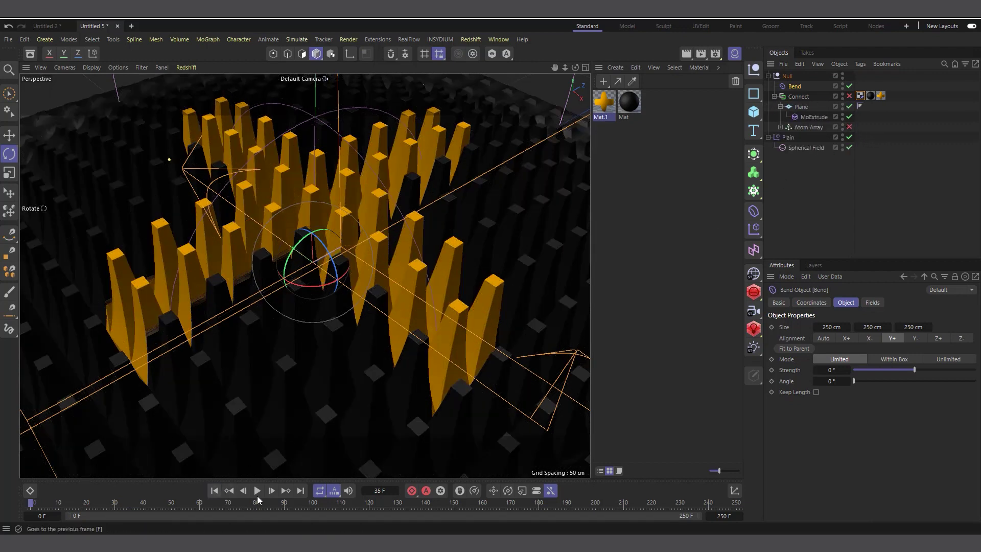
- Play the spike animation from the start to frame 17 and examine the bare spikes from another angle
{"action": "left_click", "coordinate": [256, 492]}
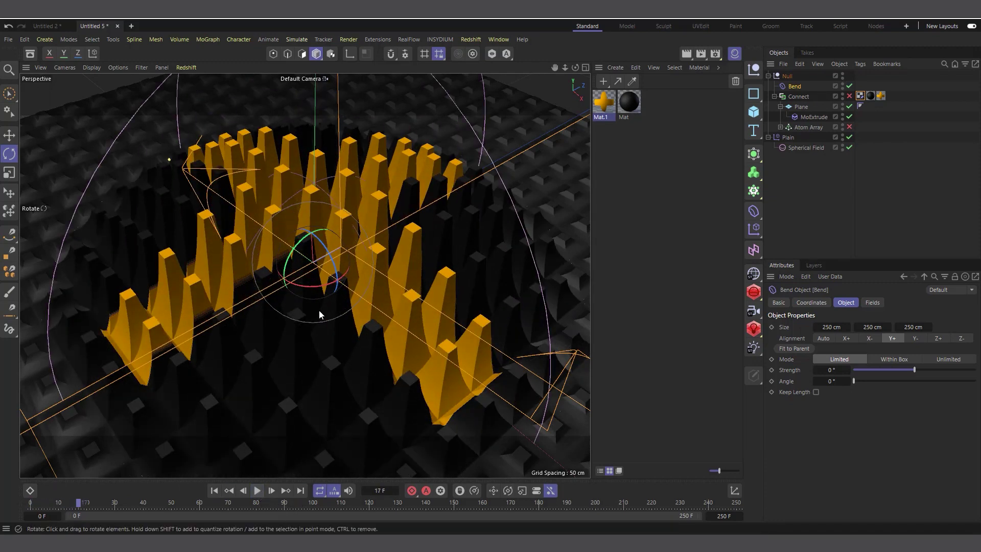
{"action": "left_click_drag", "start_coordinate": [319, 311], "coordinate": [306, 314], "text": "alt"}
{"action": "left_click_drag", "start_coordinate": [394, 313], "coordinate": [277, 320], "text": "alt"}
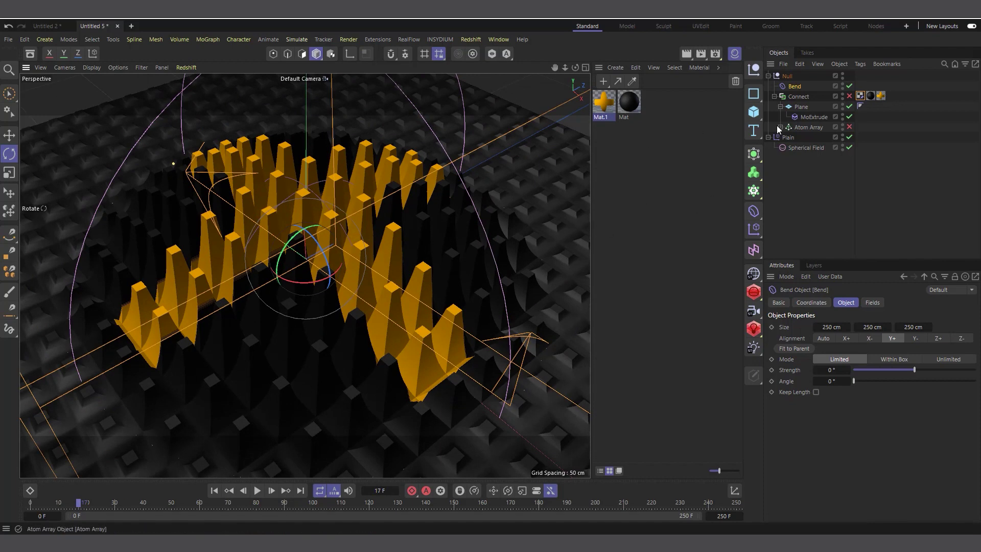
- Add a Formula deformer to the Plane above MoExtrude and set its Y size to 75 cm
{"action": "left_click", "coordinate": [804, 118]}
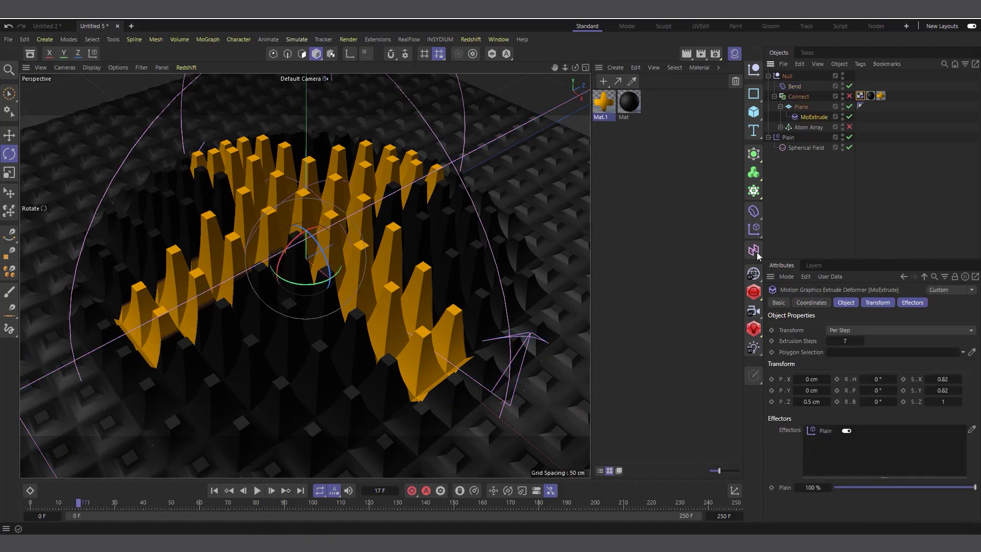
{"action": "left_click", "coordinate": [754, 213]}
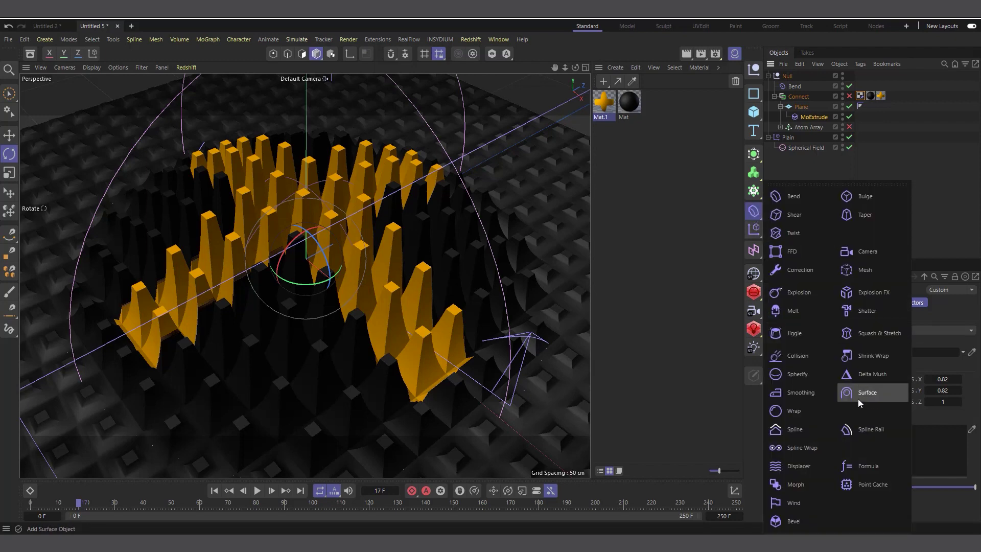
{"action": "left_click", "coordinate": [865, 467]}
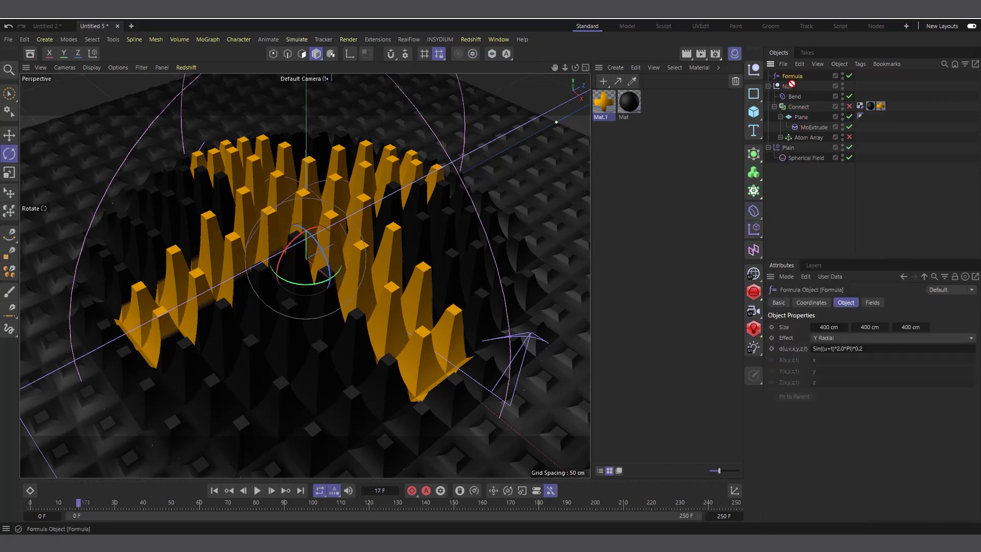
{"action": "left_click_drag", "start_coordinate": [791, 84], "coordinate": [804, 118]}
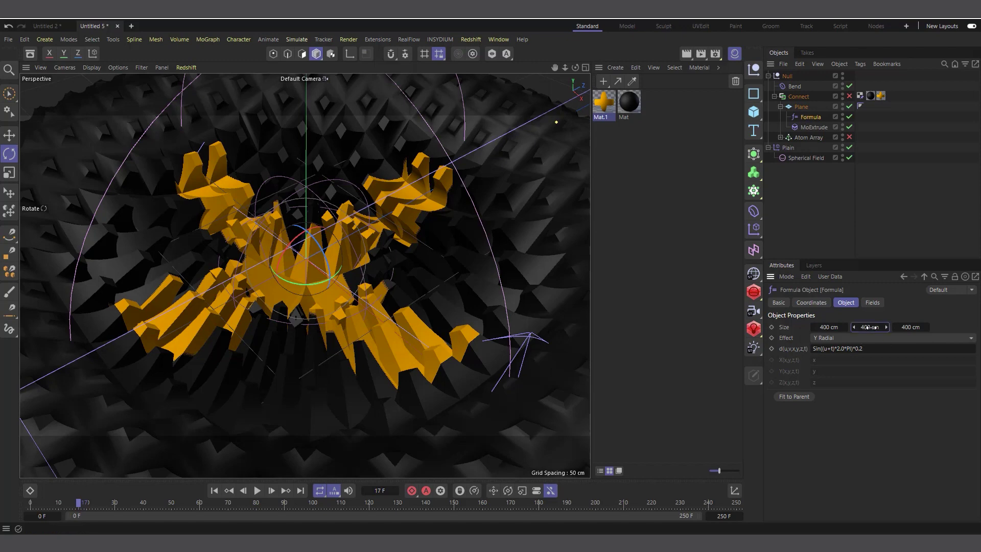
{"action": "left_click_drag", "start_coordinate": [870, 327], "coordinate": [808, 328]}
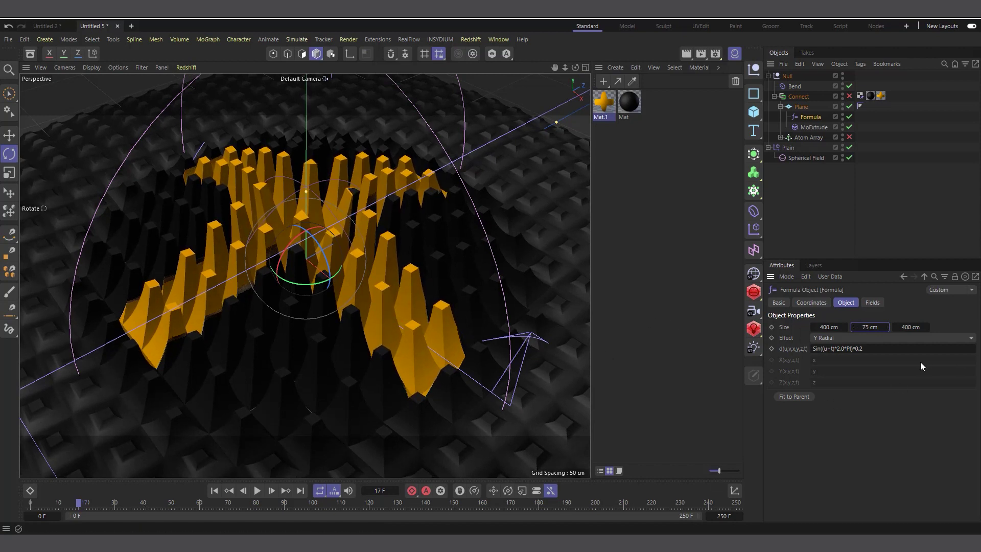
- Set the Formula deformer's expression to Sin((u+t)*1.0*PI)*0.1 and scrub the timeline to frame 60
{"action": "left_click", "coordinate": [839, 349]}
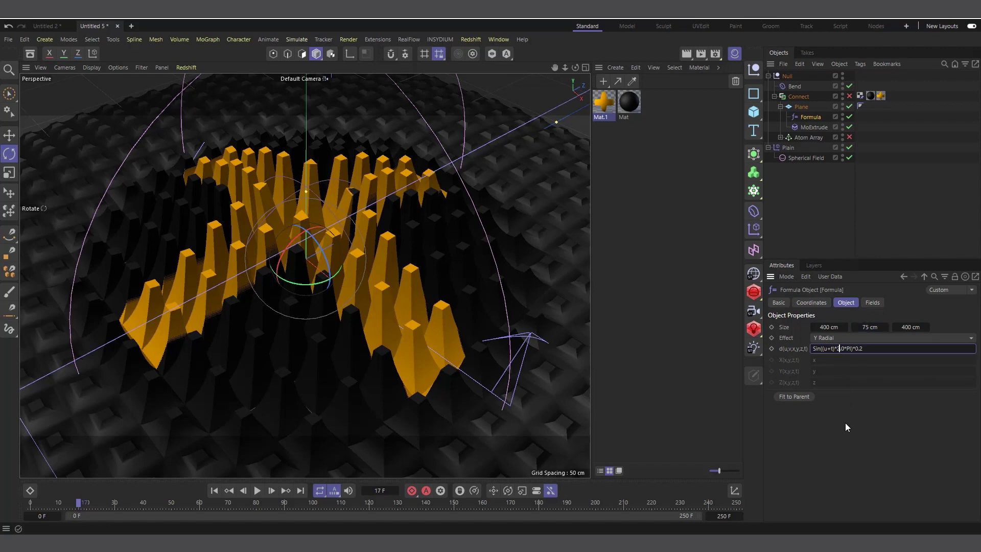
{"action": "key", "text": "Delete"}
{"action": "type", "text": "1"}
{"action": "key", "text": "Return"}
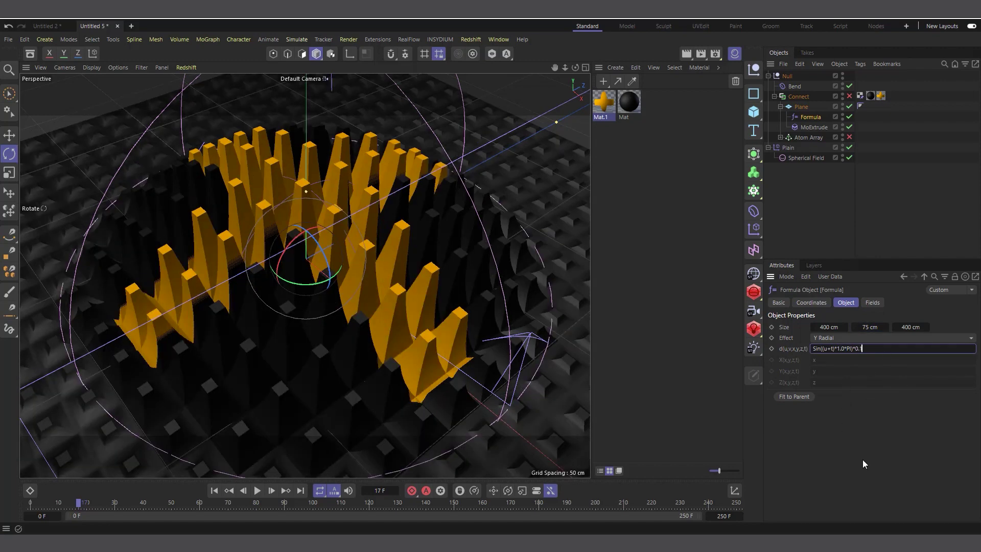
{"action": "key", "text": "Return"}
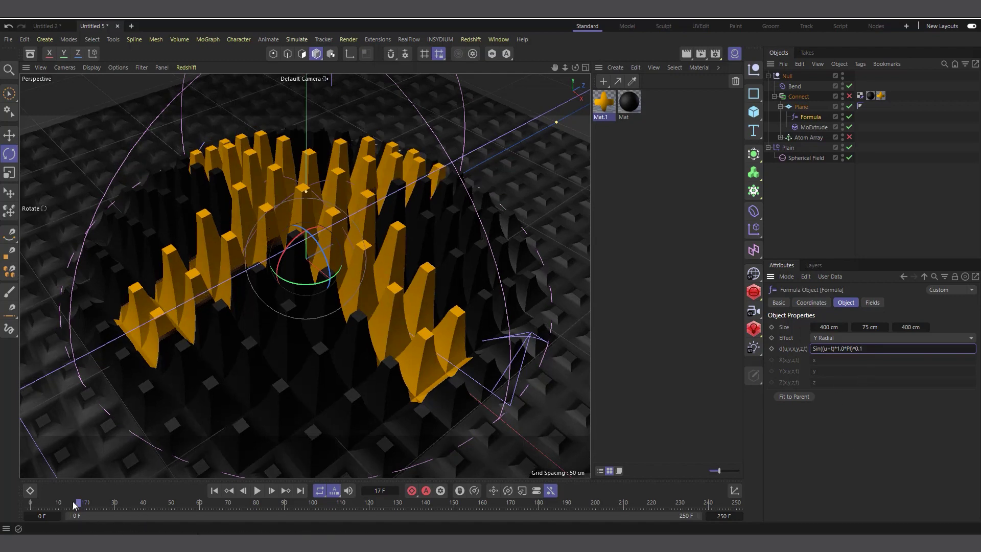
{"action": "left_click_drag", "start_coordinate": [72, 501], "coordinate": [204, 489]}
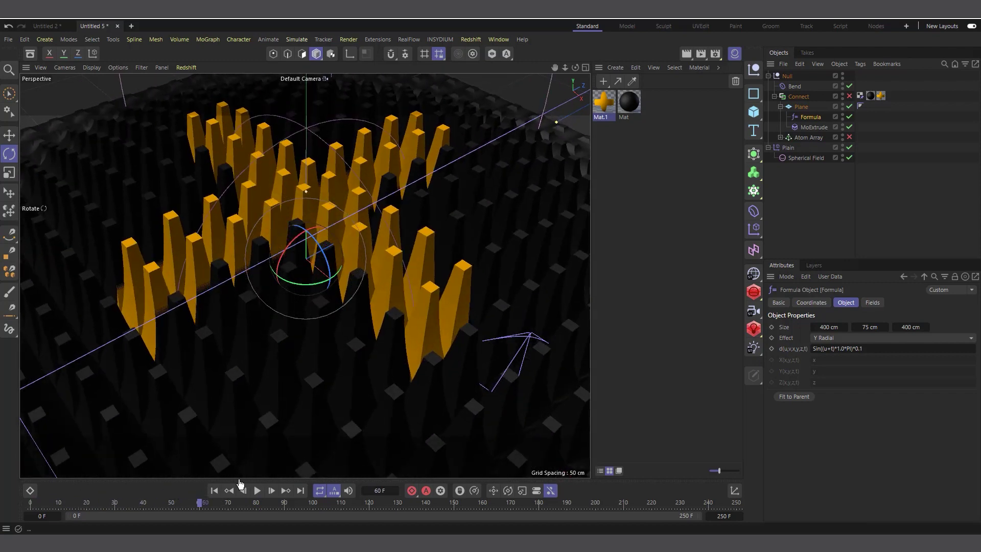
- Add a Torus Field to the Formula deformer's falloff
{"action": "left_click", "coordinate": [872, 302]}
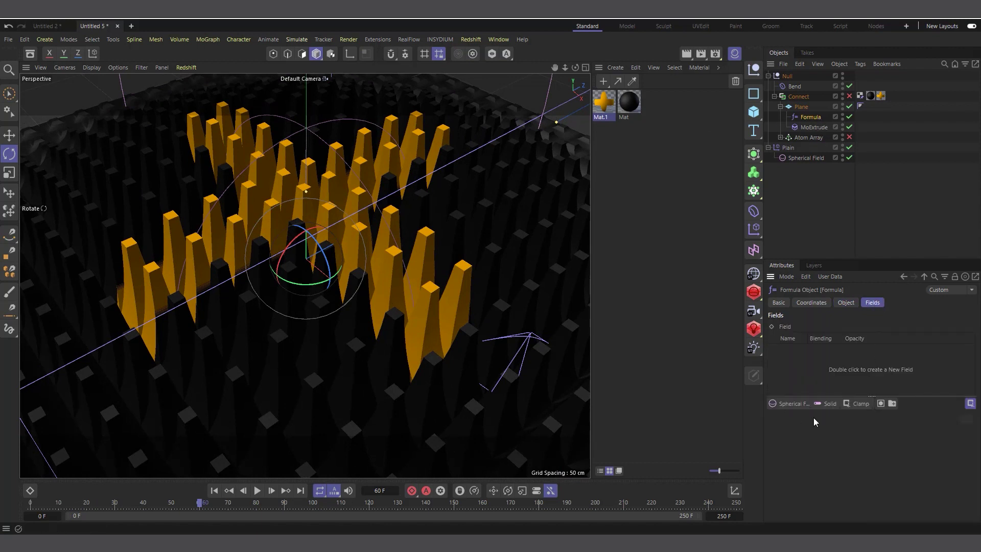
{"action": "left_click", "coordinate": [790, 404]}
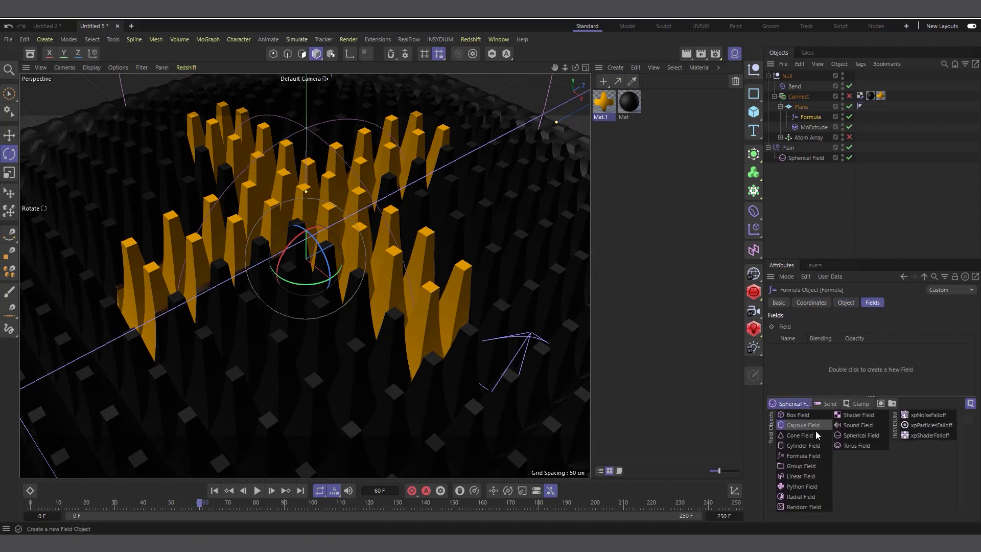
{"action": "left_click", "coordinate": [856, 445]}
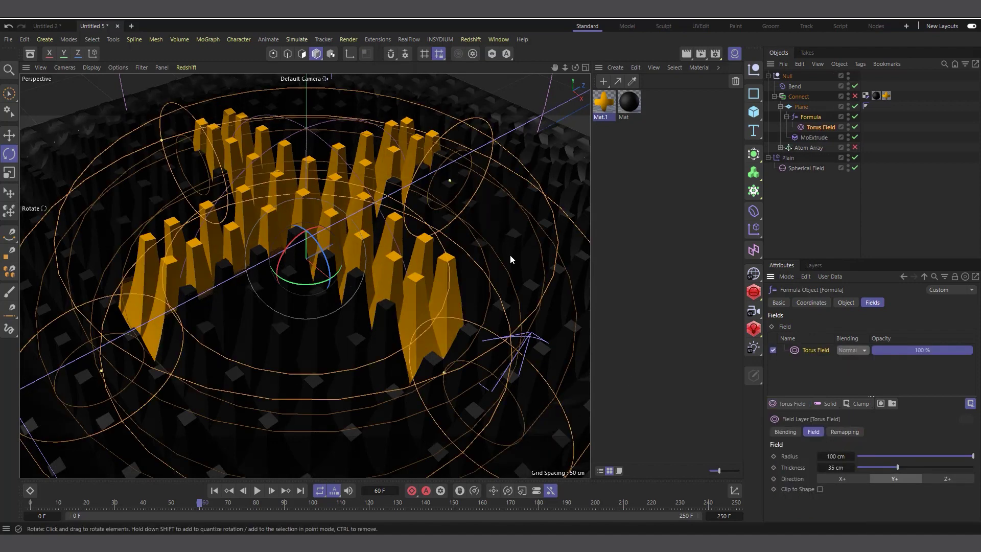
- Set the Torus Field's inner offset to 49% and its thickness to 72 cm
{"action": "left_click", "coordinate": [817, 129]}
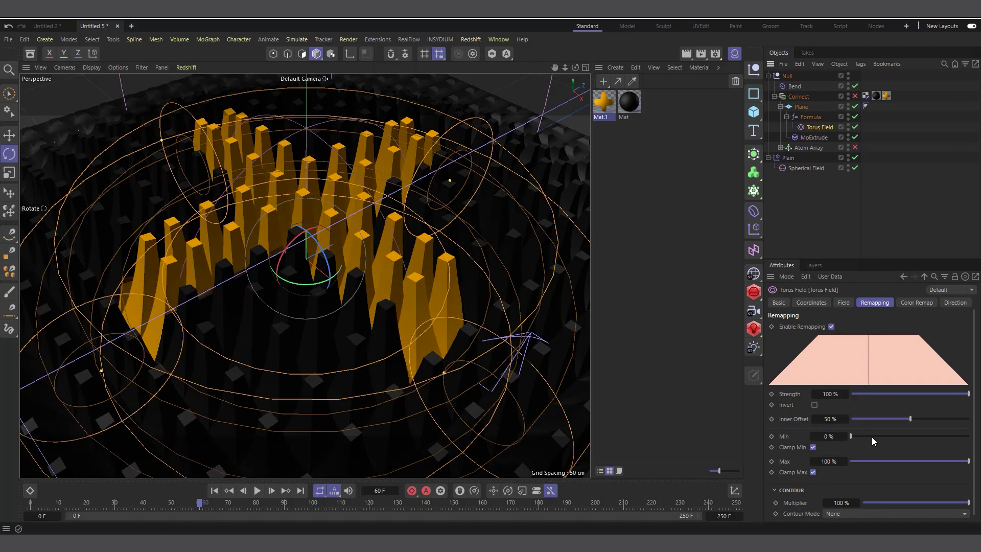
{"action": "mouse_move", "coordinate": [904, 418]}
{"action": "left_mouse_down"}
{"action": "mouse_move", "coordinate": [896, 420]}
{"action": "mouse_move", "coordinate": [918, 420]}
{"action": "mouse_move", "coordinate": [908, 419]}
{"action": "left_mouse_up"}
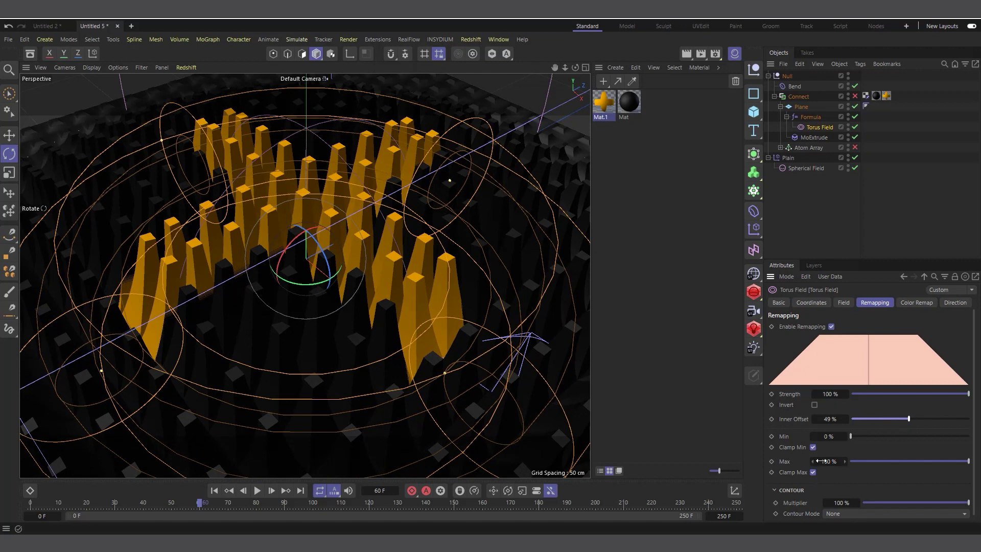
{"action": "left_click", "coordinate": [845, 302]}
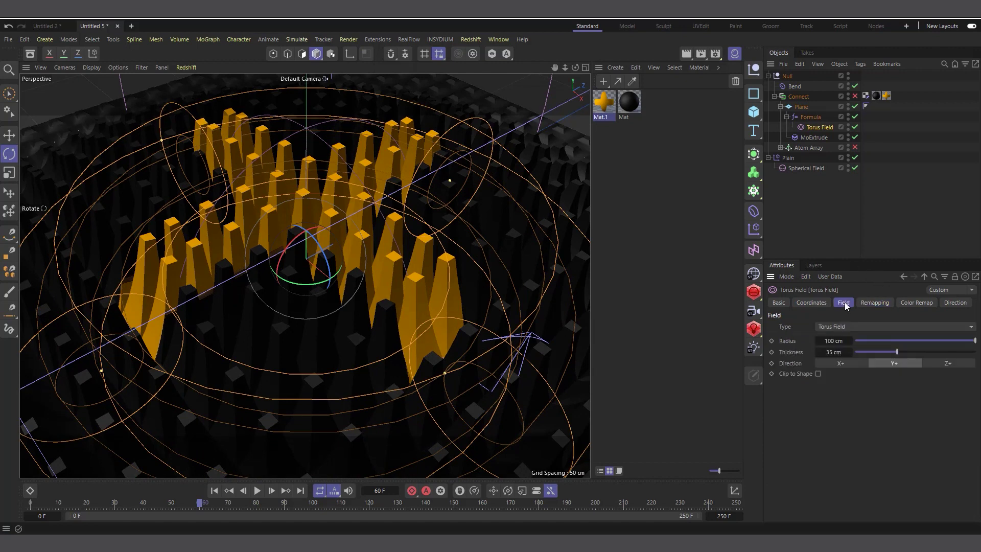
{"action": "left_click_drag", "start_coordinate": [850, 352], "coordinate": [868, 352]}
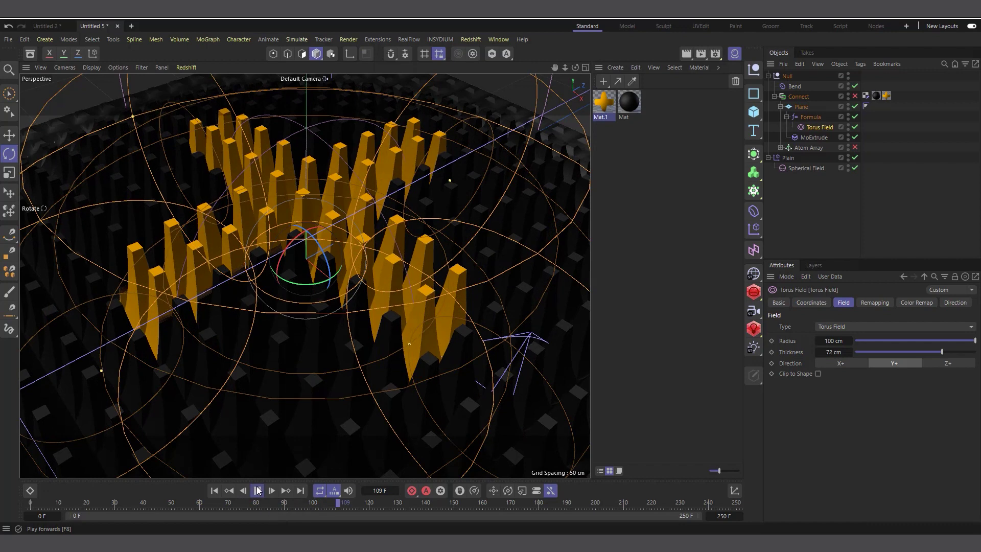
- Play the spike animation from the start and compare its motion with the "Weapons" reference video on Vimeo in the browser
{"action": "key", "text": "shift+f"}
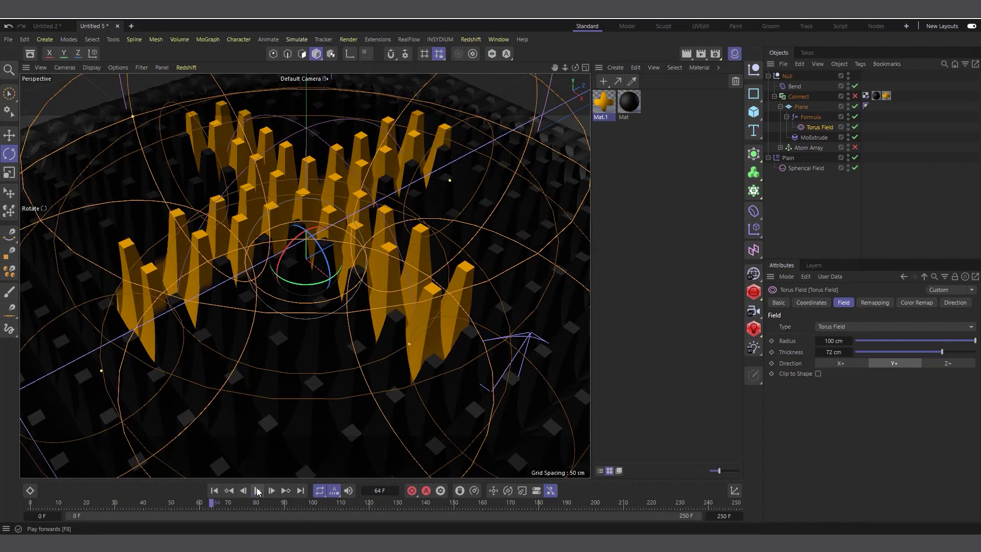
{"action": "left_click", "coordinate": [257, 491]}
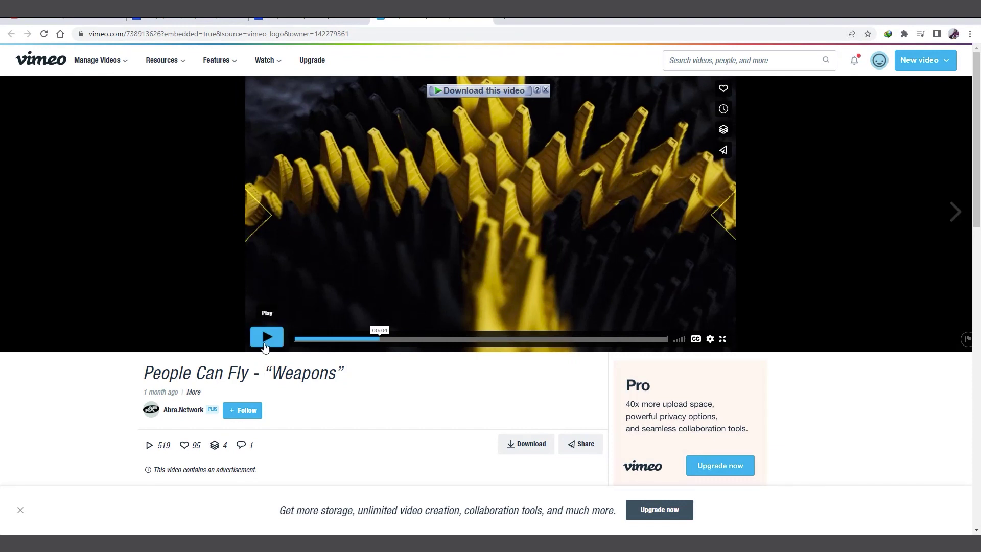
{"action": "left_click", "coordinate": [545, 90]}
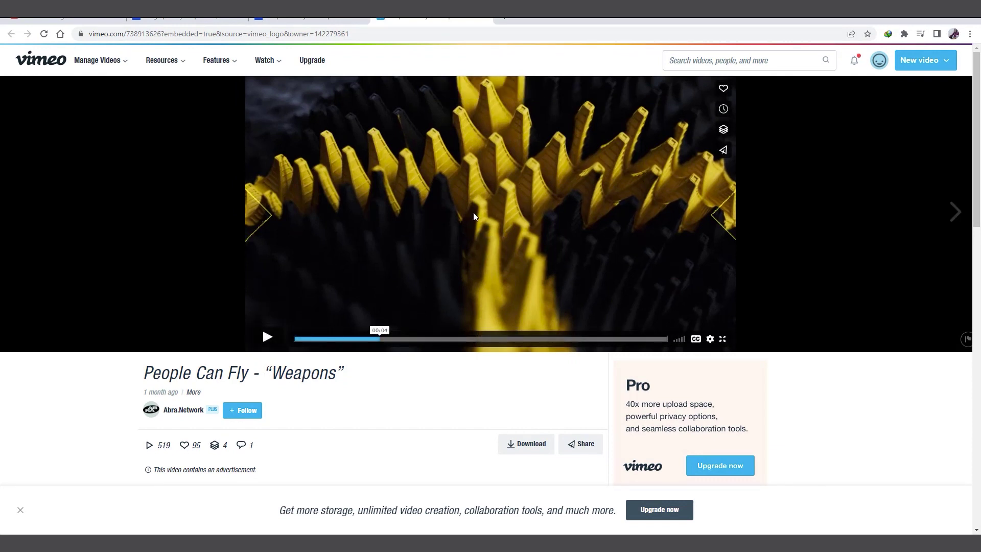
{"action": "left_click", "coordinate": [267, 337]}
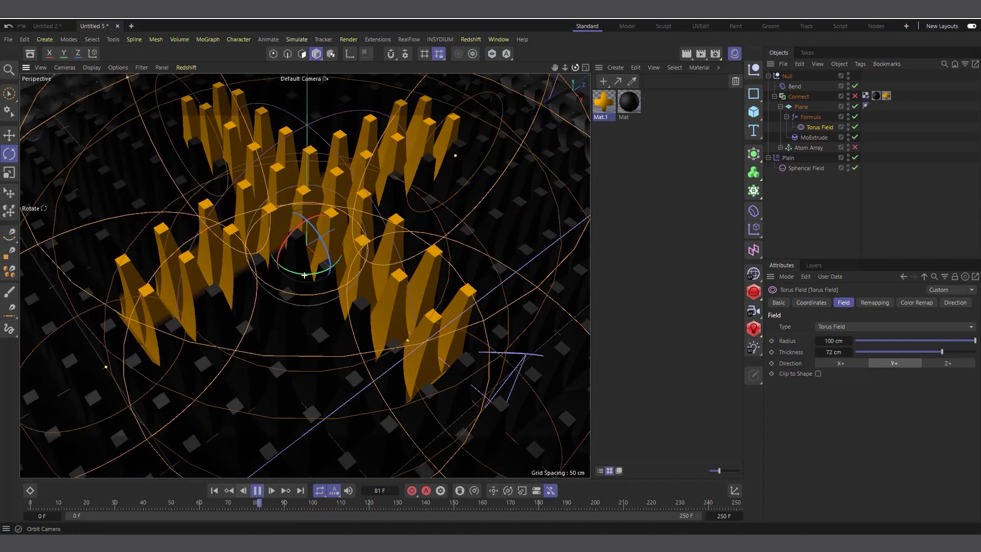
{"action": "left_click", "coordinate": [214, 490]}
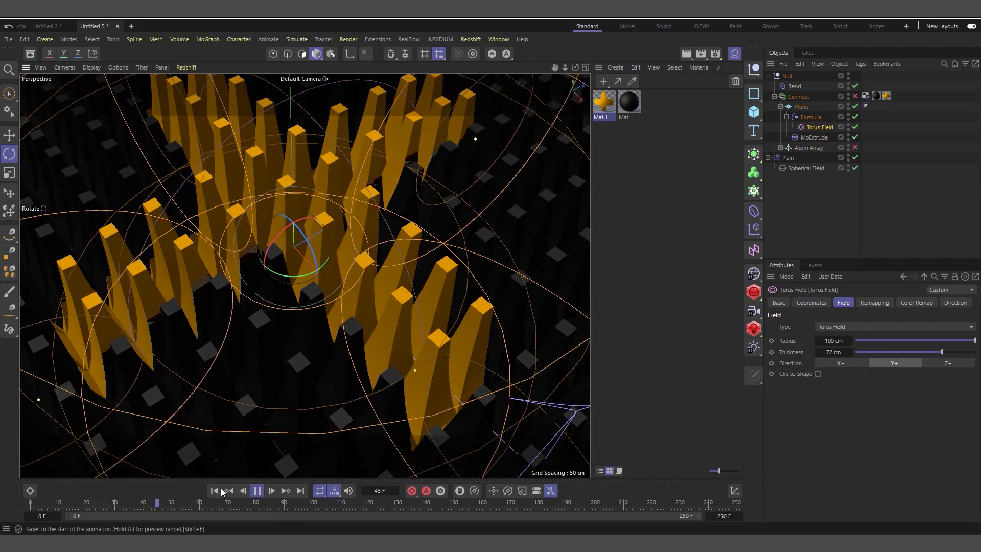
- Hide the Torus Field and the Spherical Field guides in the viewport
{"action": "left_click", "coordinate": [848, 124]}
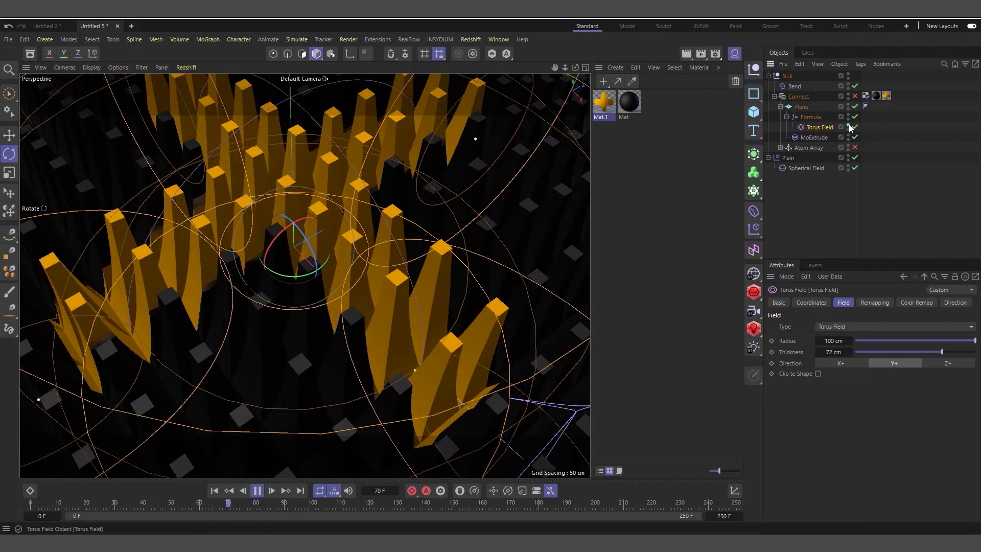
{"action": "left_click", "coordinate": [804, 214]}
{"action": "left_click", "coordinate": [848, 166]}
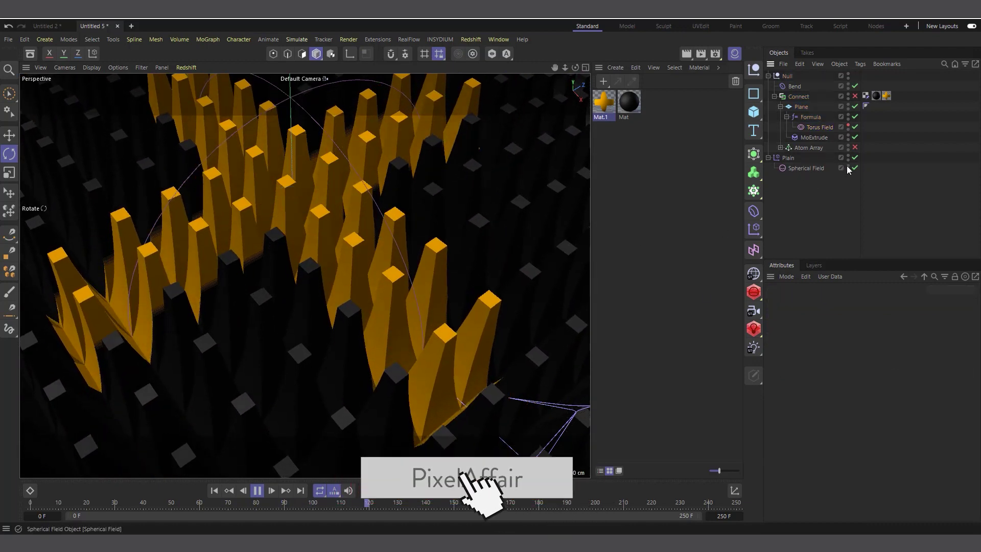